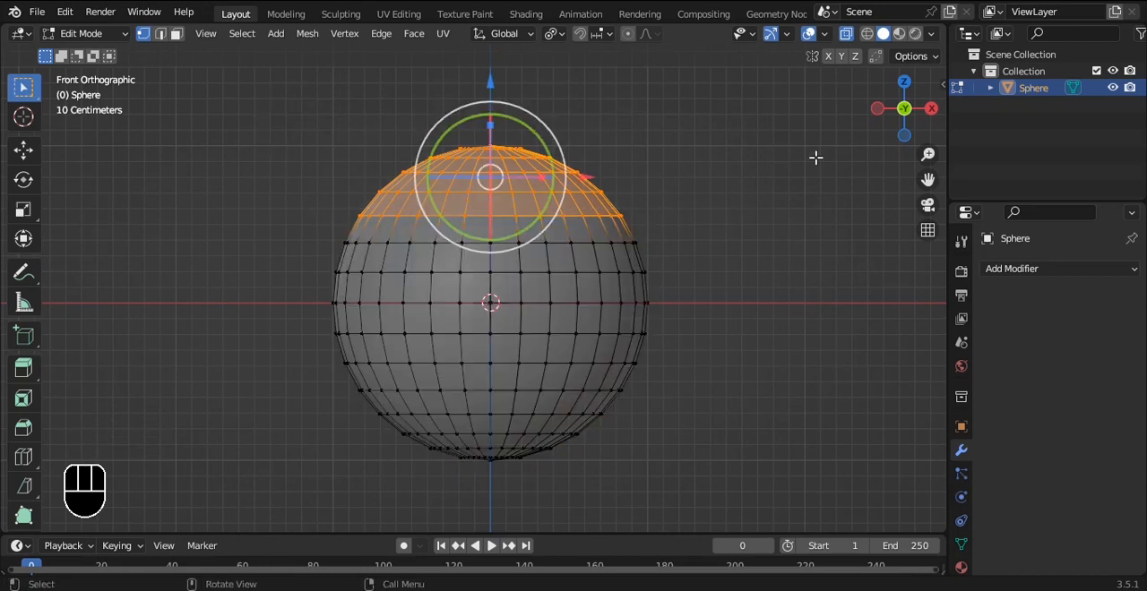
Step: Delete the vertices of the sphere's top cap to leave an open bowl shape
left_click_drag(261, 90, 690, 204)
key("x")
left_click(688, 183)
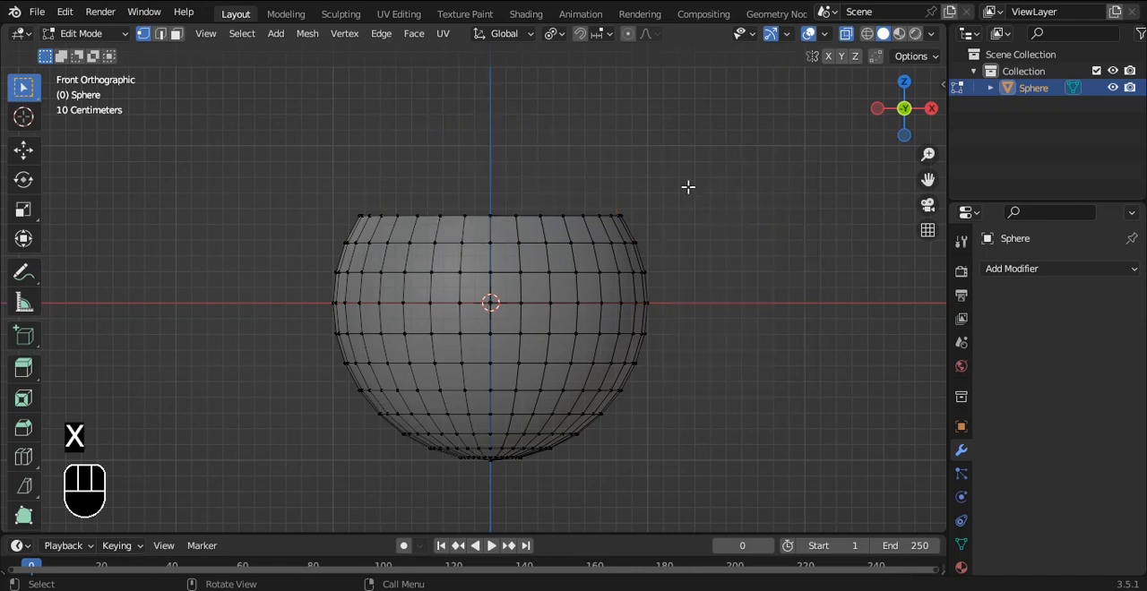
Step: Select the bowl's open rim loop, return to Object Mode, add a level 3 Subdivision Surface modifier and save the file
left_click(526, 220, "alt")
middle_click_drag(663, 193, 663, 207)
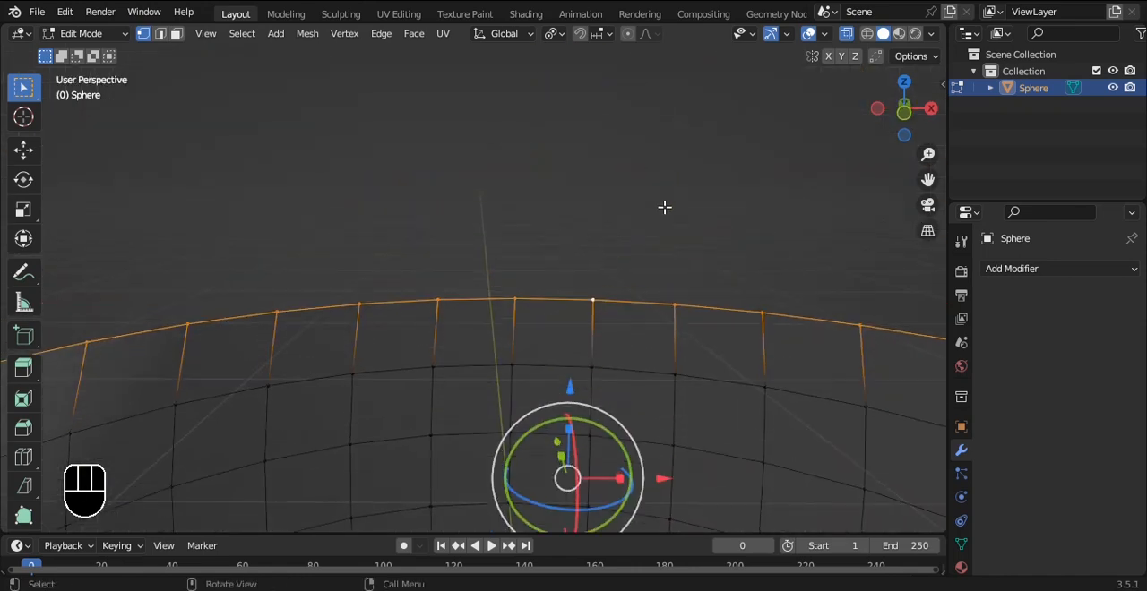
scroll(663, 207, "down", 8)
key("Tab")
key("ctrl+3")
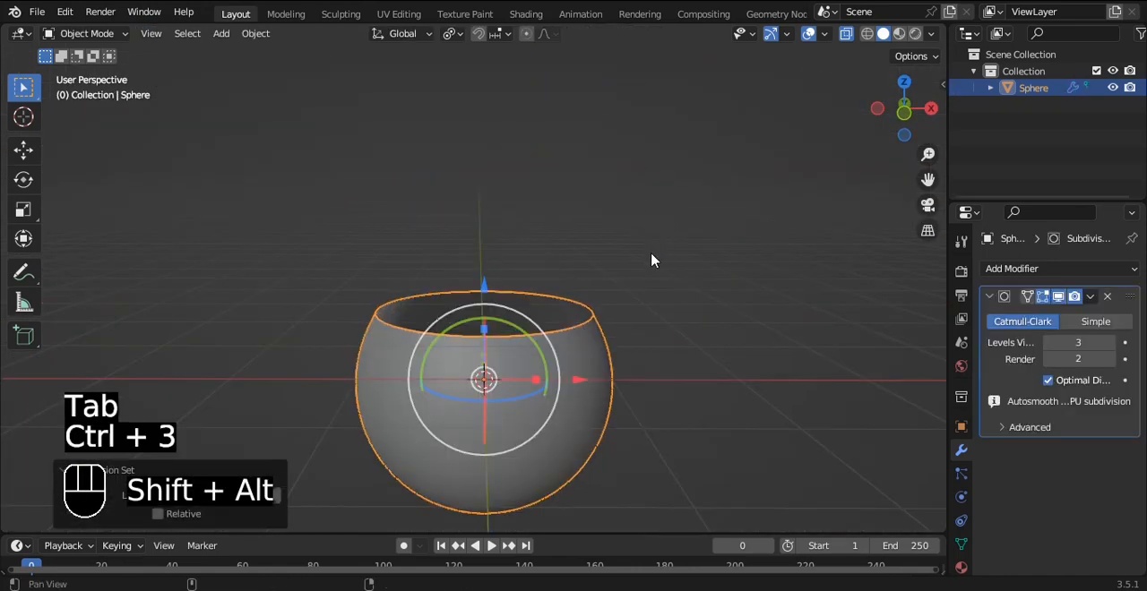
left_click_drag(652, 258, 647, 204, "alt+shift")
scroll(648, 203, "up", 2)
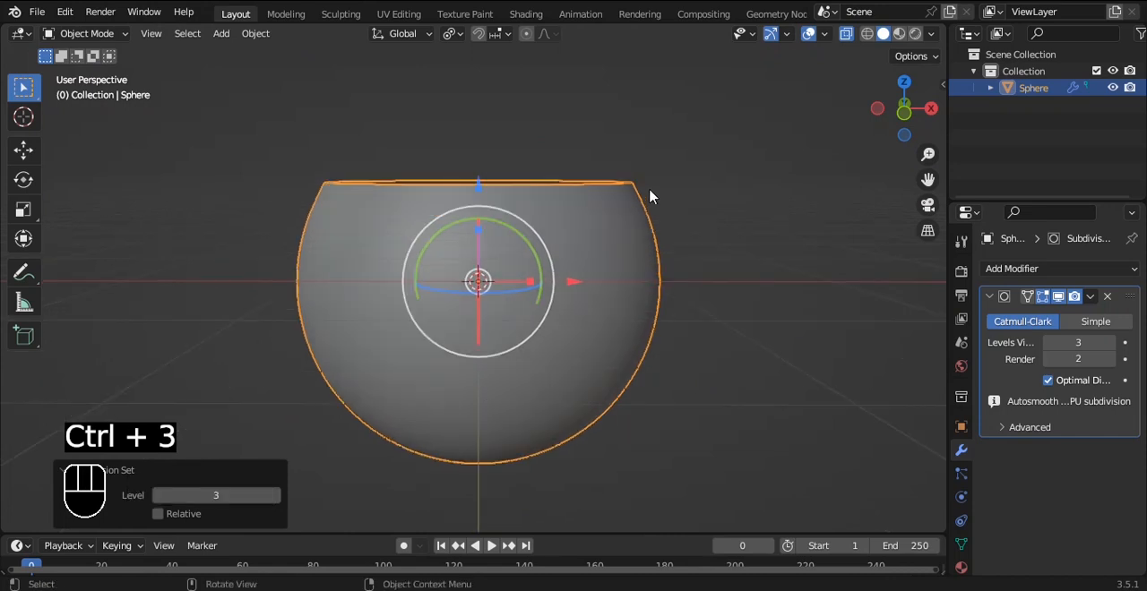
key("ctrl+s")
left_click(941, 519)
Step: Duplicate the bowl in place and scale the copy down to about 0.97 so it sits inside the original
key("shift+d")
right_click(771, 307)
left_click_drag(771, 308, 734, 271, "alt")
key("alt+z")
scroll(733, 271, "up", 2)
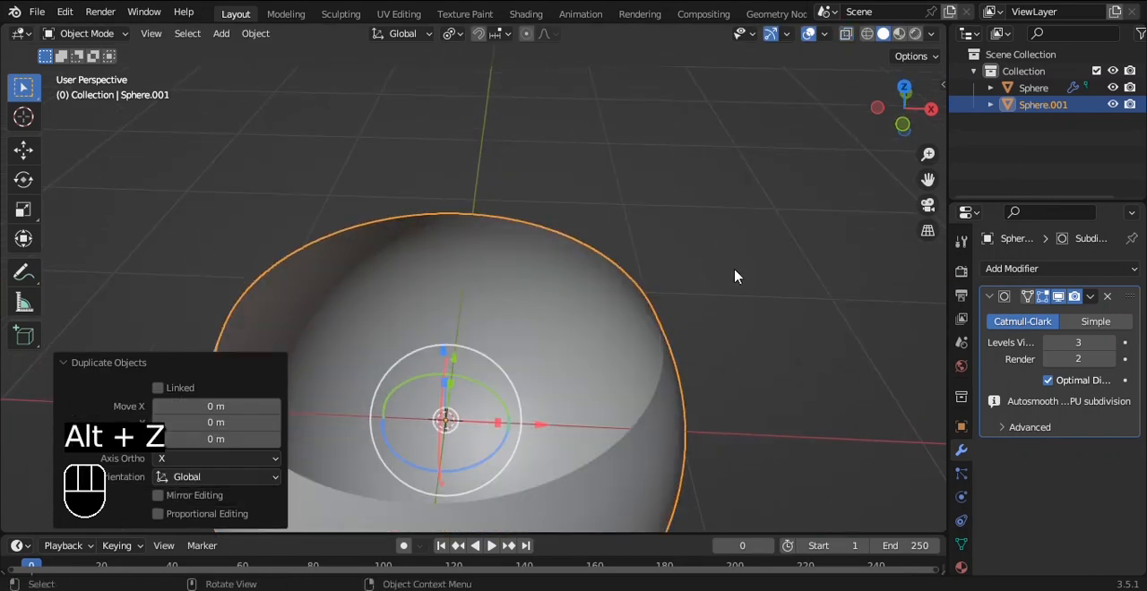
key("s")
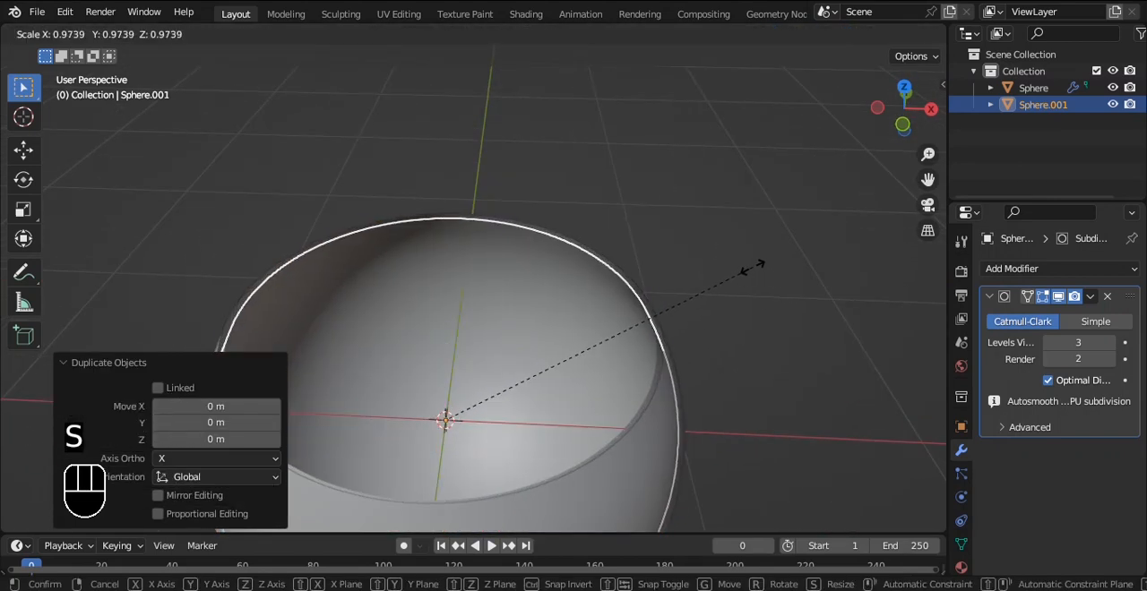
left_click(768, 265)
left_click_drag(691, 351, 711, 140, "alt+shift")
Step: Add a Solidify modifier with 0.02 m thickness to the outer bowl
left_click(658, 313)
left_click_drag(749, 208, 730, 315, "alt+shift")
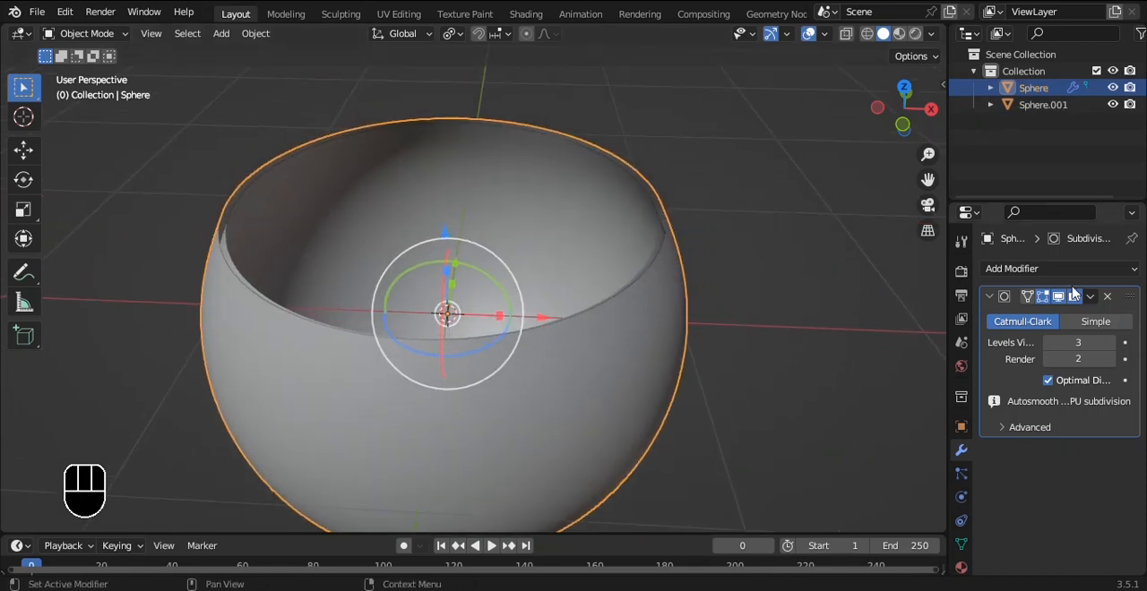
left_click(1053, 266)
left_click(822, 556)
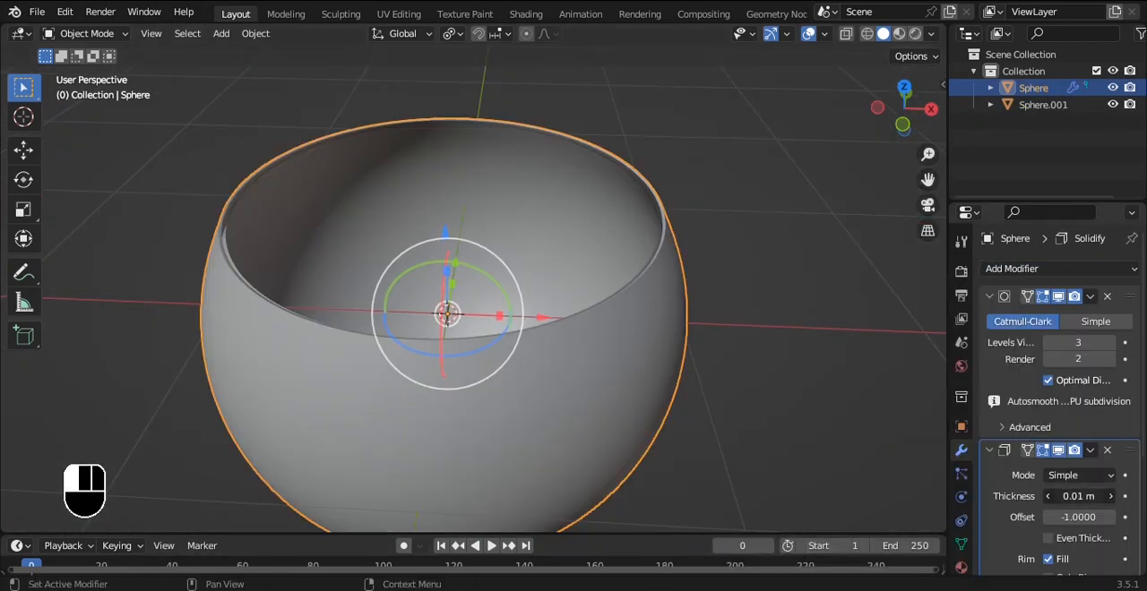
mouse_move(1078, 496)
left_mouse_down()
mouse_move(1100, 496)
mouse_move(1088, 497)
left_mouse_up()
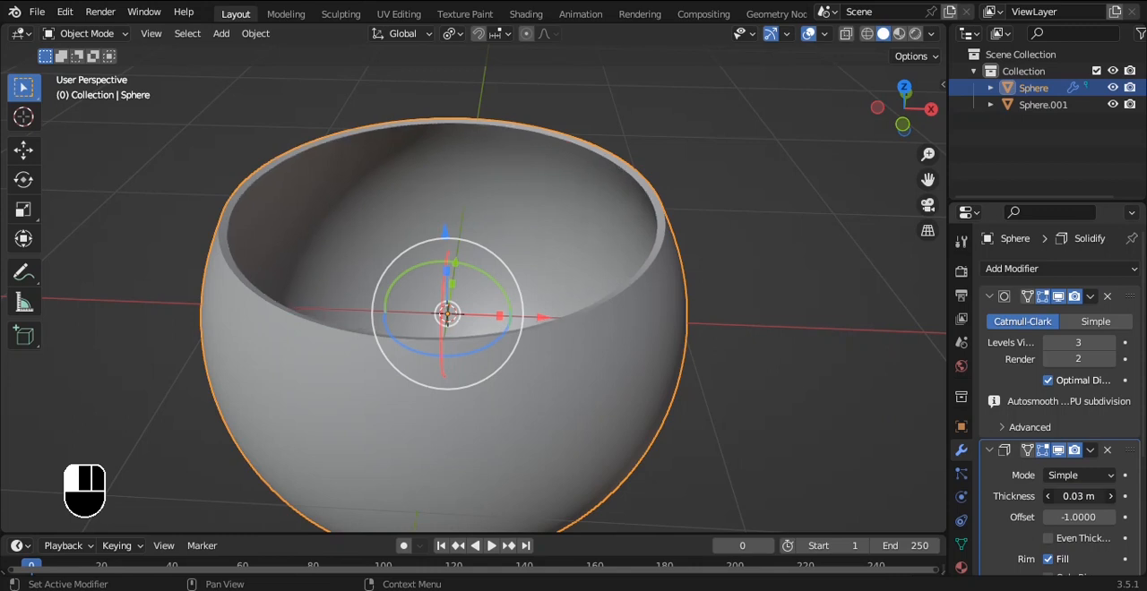
Step: Move the outer bowl's Subdivision modifier to last place, below Solidify
left_click(1089, 297)
left_click(1062, 389)
scroll(832, 325, "up", 3)
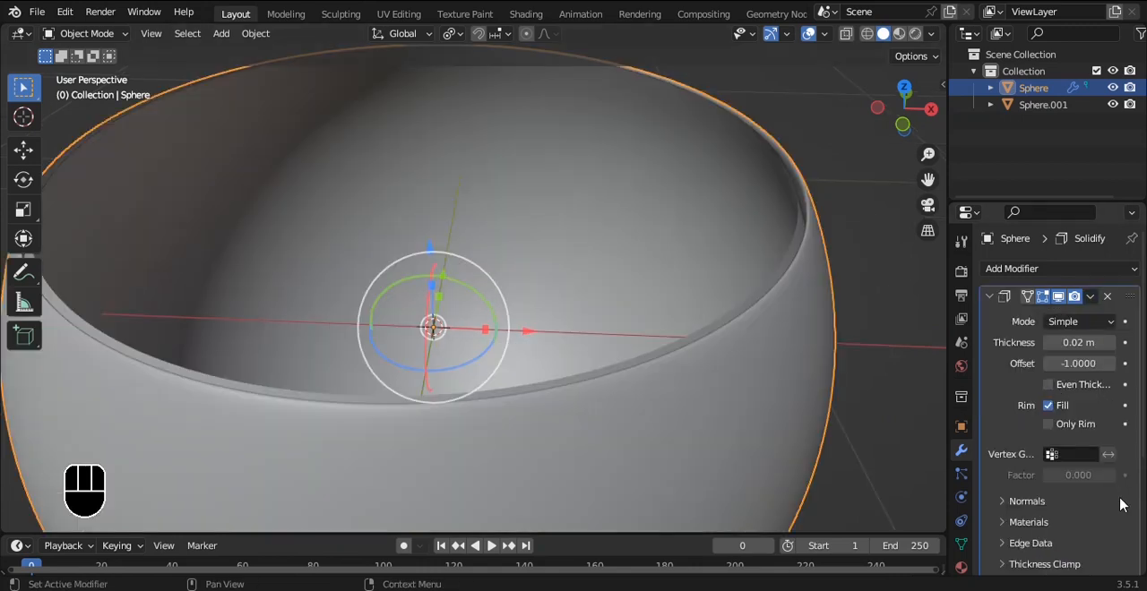
scroll(1065, 336, "down", 4)
scroll(1064, 347, "up", 2)
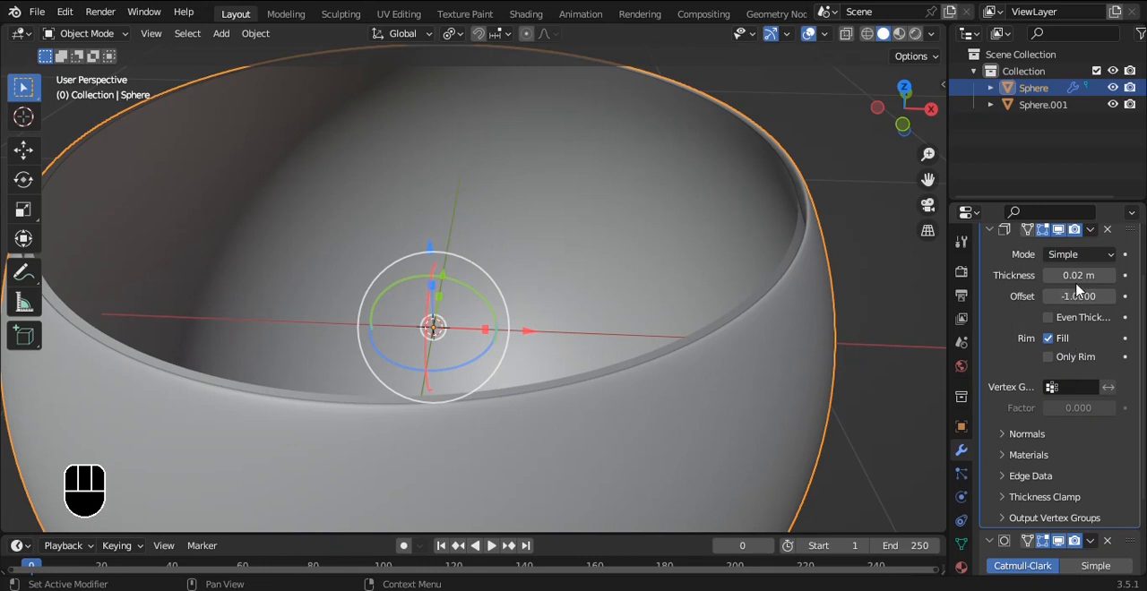
Step: Increase the outer bowl's Solidify thickness to 0.05 m
left_click_drag(1079, 276, 1099, 276)
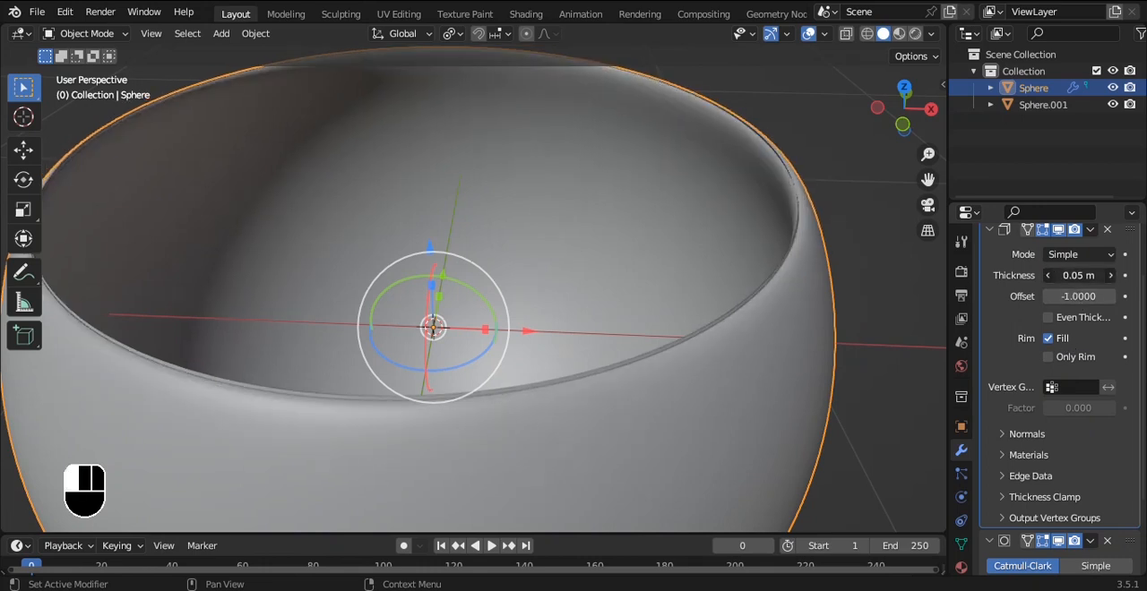
scroll(761, 254, "down", 8)
scroll(639, 182, "up", 8)
mouse_move(1100, 277)
left_mouse_down()
mouse_move(1138, 277)
mouse_move(1109, 277)
left_mouse_up()
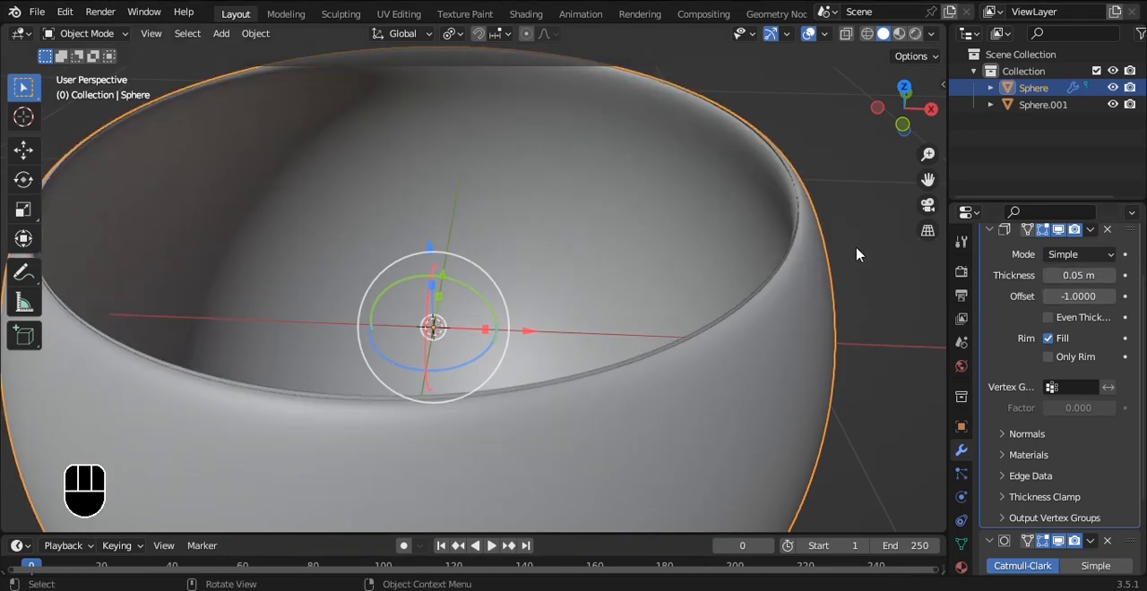
Step: Scale the inner bowl down to about 0.986 and fine-tune its size against the outer shell
left_click(791, 255)
key("s")
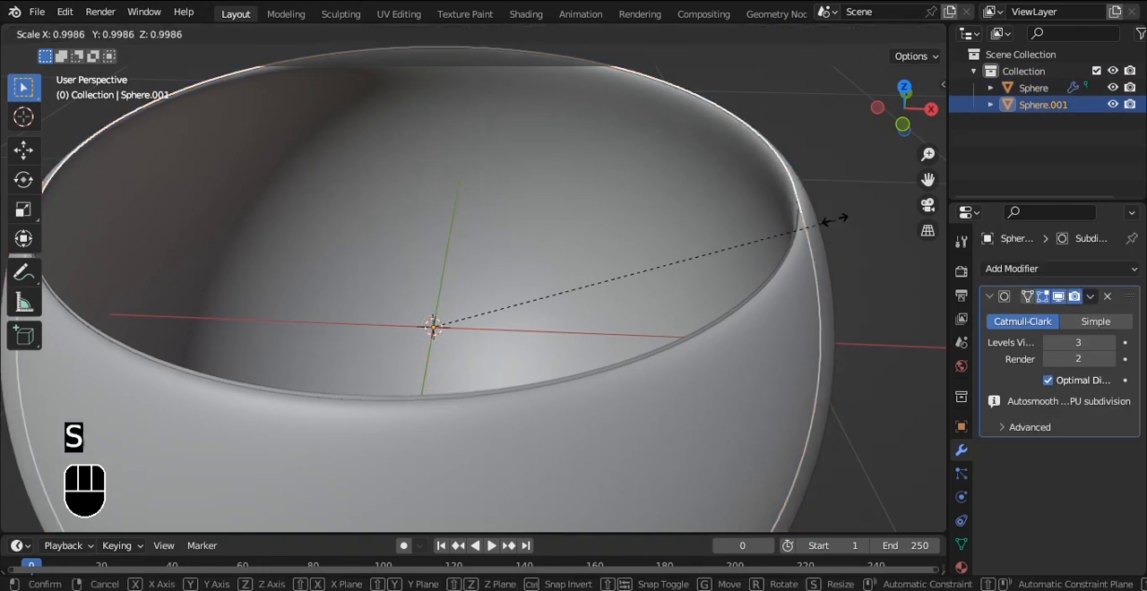
left_click(829, 223)
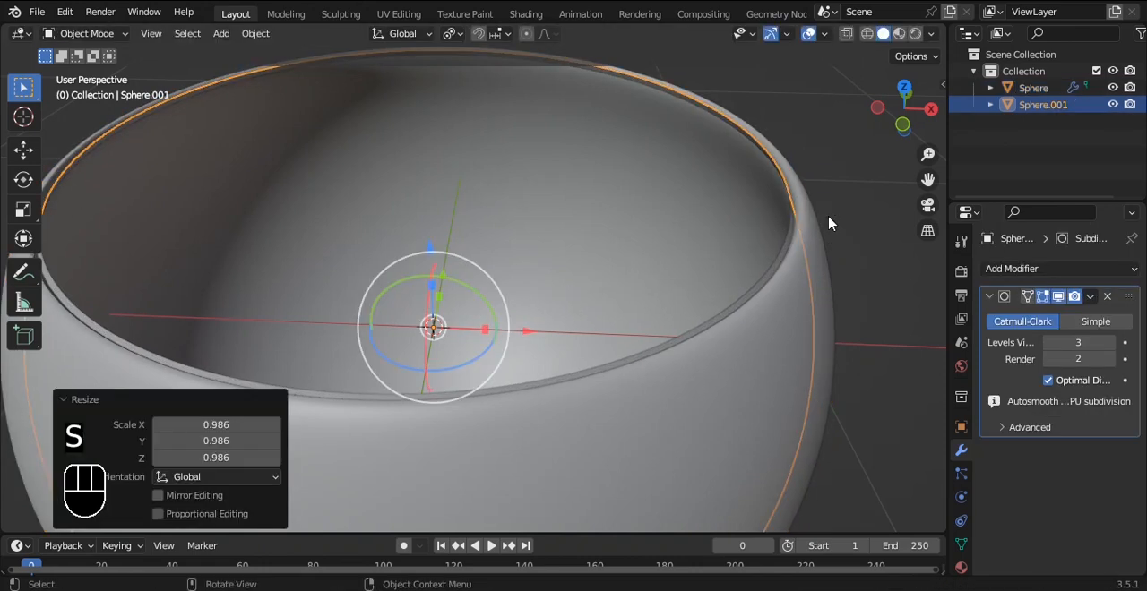
key("s")
left_click(837, 215)
Step: Select the outer bowl, switch to the front view and open its mesh for editing
left_click(773, 333)
key("grave")
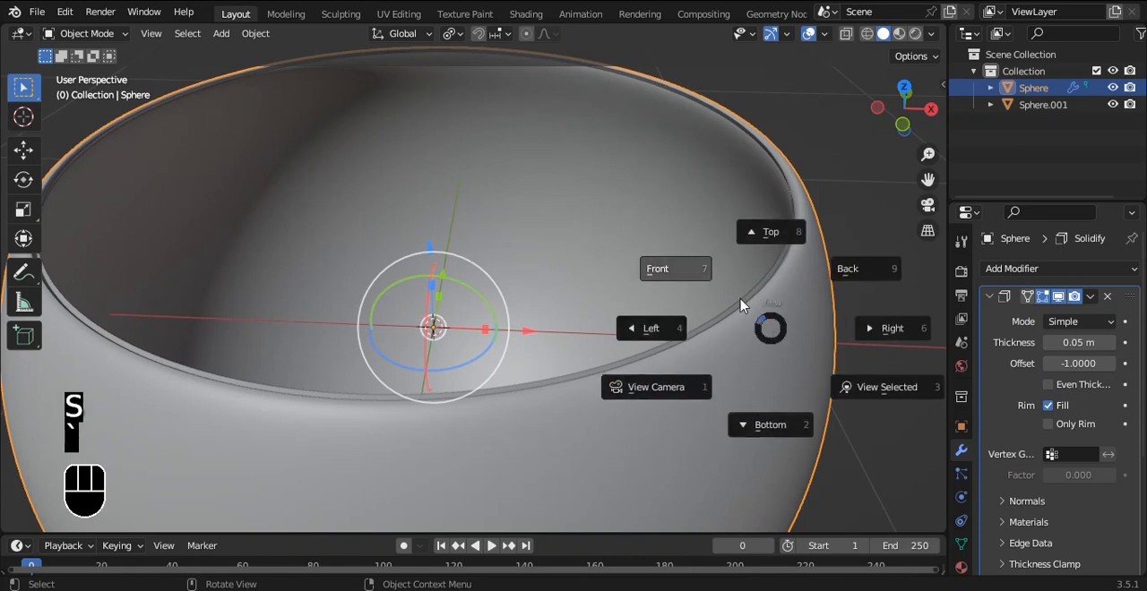
left_click(730, 273)
key("Tab")
left_click_drag(621, 177, 660, 468, "alt+shift")
left_click_drag(660, 467, 624, 356, "ctrl+alt")
key("a")
left_click_drag(623, 287, 570, 223, "alt")
scroll(660, 331, "down", 3)
scroll(571, 224, "down", 4)
Step: Pull one vertex on the front of the outer bowl's rim down by about 0.046 m
left_click(591, 335)
middle_click_drag(735, 294, 536, 234, "shift")
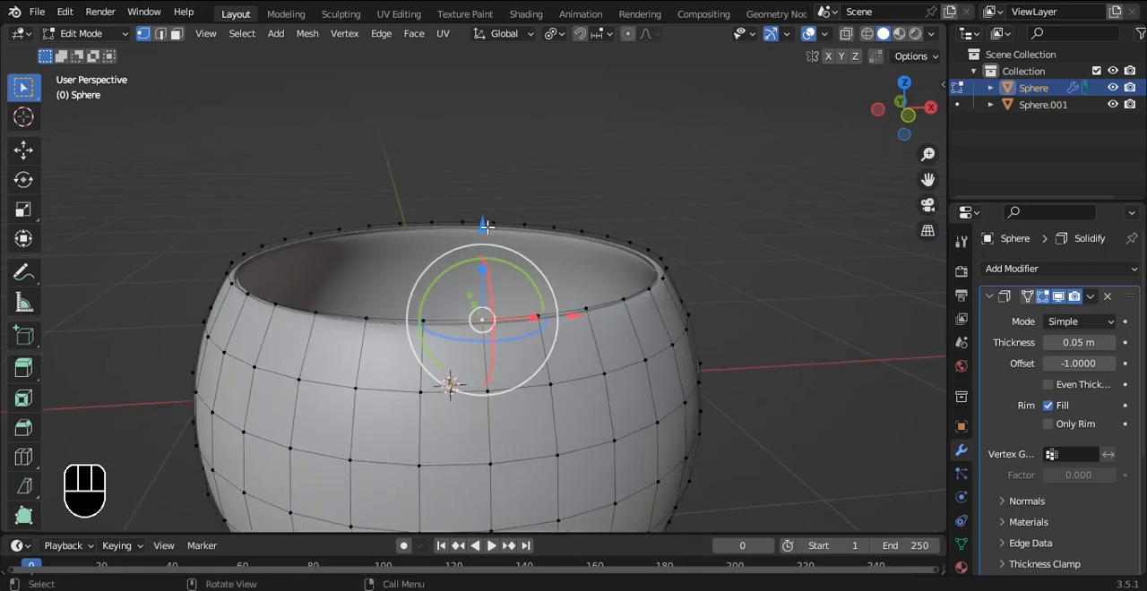
middle_click_drag(620, 244, 695, 268)
middle_click_drag(788, 309, 705, 291, "shift")
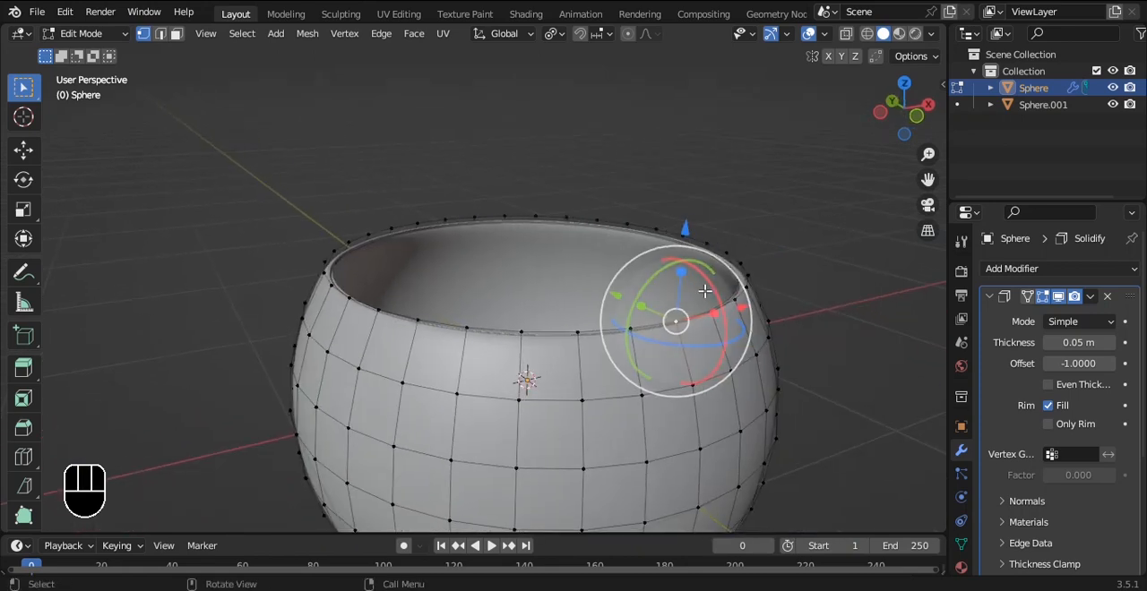
key("g")
left_click(836, 331)
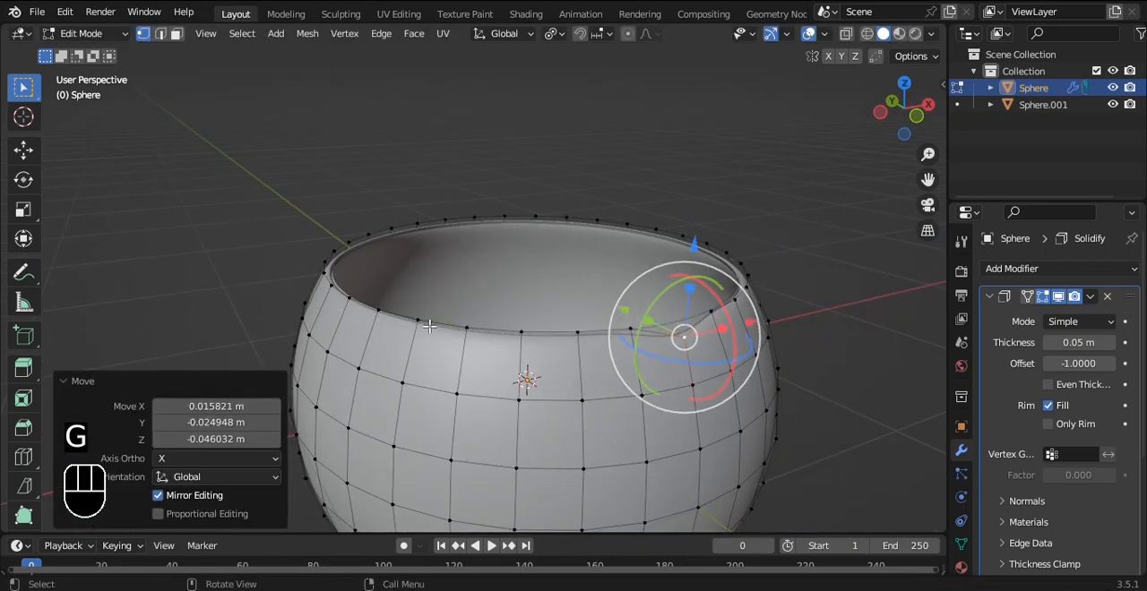
Step: Pull three more spaced-out vertices along the front rim down, the one at the far corner by about 0.04 m
left_click(463, 327)
key("g")
left_click(473, 357)
left_click(328, 287)
key("g")
key("g")
left_click(324, 299)
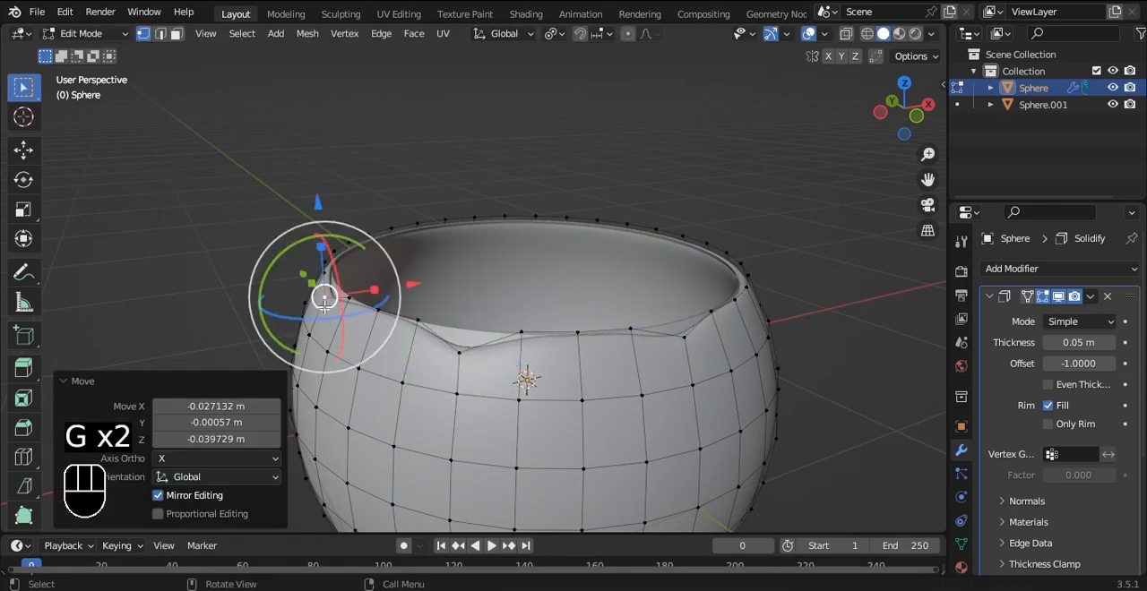
left_click(576, 336)
key("g")
left_click(584, 347)
Step: Continue the uneven rim by lowering two further vertices around the side, the first by about 0.046 m
left_click_drag(816, 309, 721, 307, "alt")
left_click_drag(433, 276, 519, 302, "alt+shift")
left_click(509, 299)
scroll(537, 300, "up", 2)
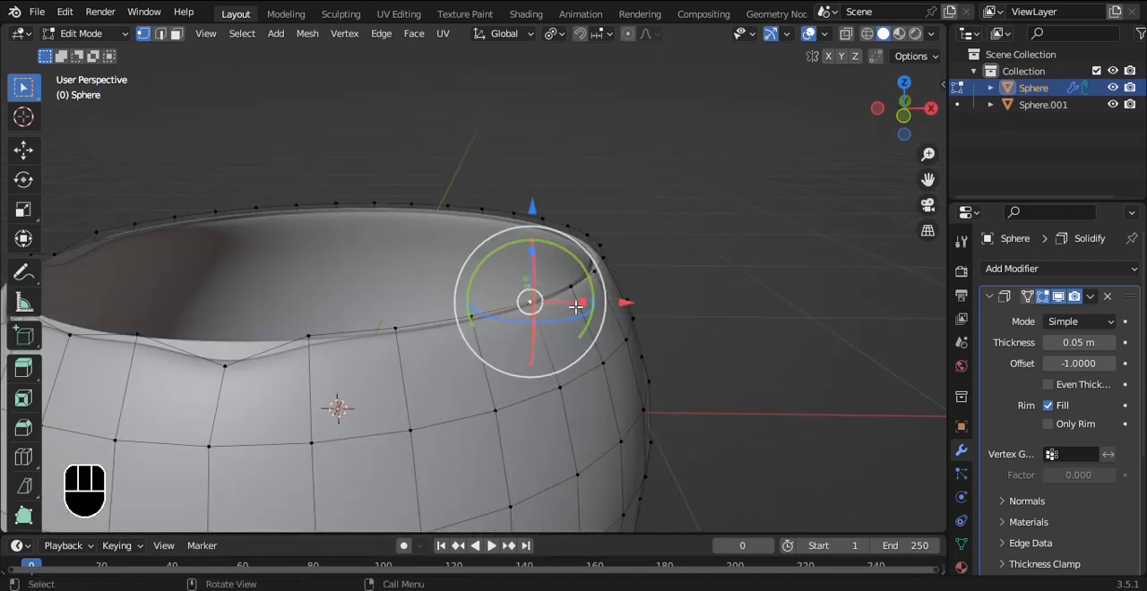
key("g")
left_click(624, 335)
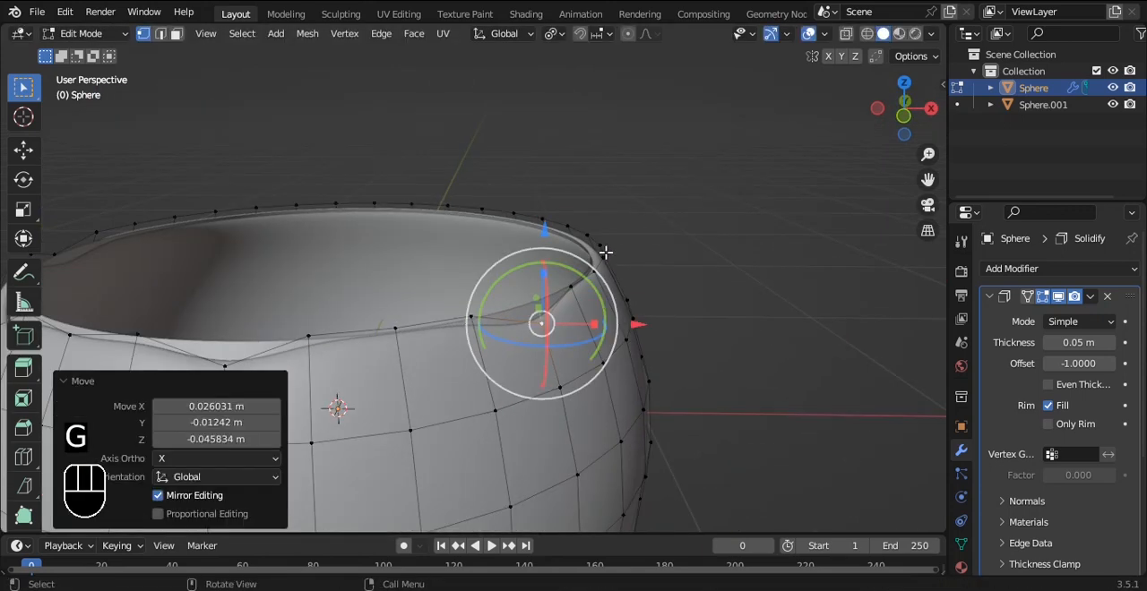
left_click(606, 253)
middle_click_drag(745, 259, 699, 261, "alt")
middle_click_drag(568, 253, 609, 269, "alt+shift")
scroll(607, 272, "up", 2)
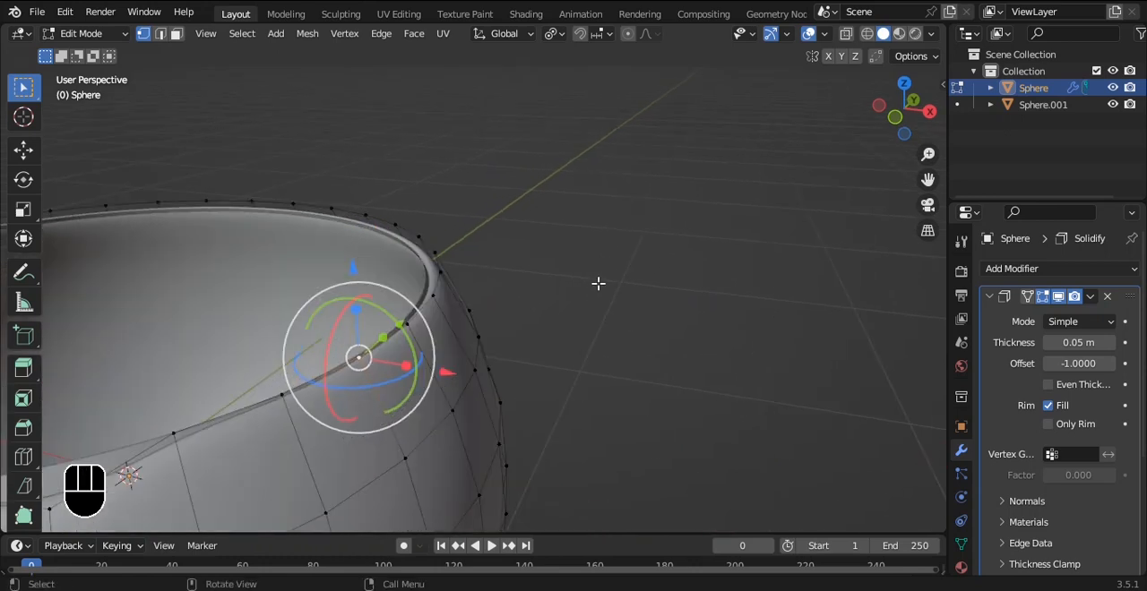
key("g")
left_click(619, 320)
Step: Move another rim vertex farther around the bowl to extend the wavy edge
middle_click_drag(619, 320, 537, 300, "alt")
middle_click_drag(432, 235, 658, 264, "alt+shift")
left_click(517, 253)
middle_click_drag(573, 244, 540, 263)
key("g")
left_click(668, 238)
Step: Pull the next two vertices in the still-straight rim section down, the first by about 0.035 m
left_click(414, 287)
key("f")
scroll(430, 307, "up", 2)
key("ctrl+z")
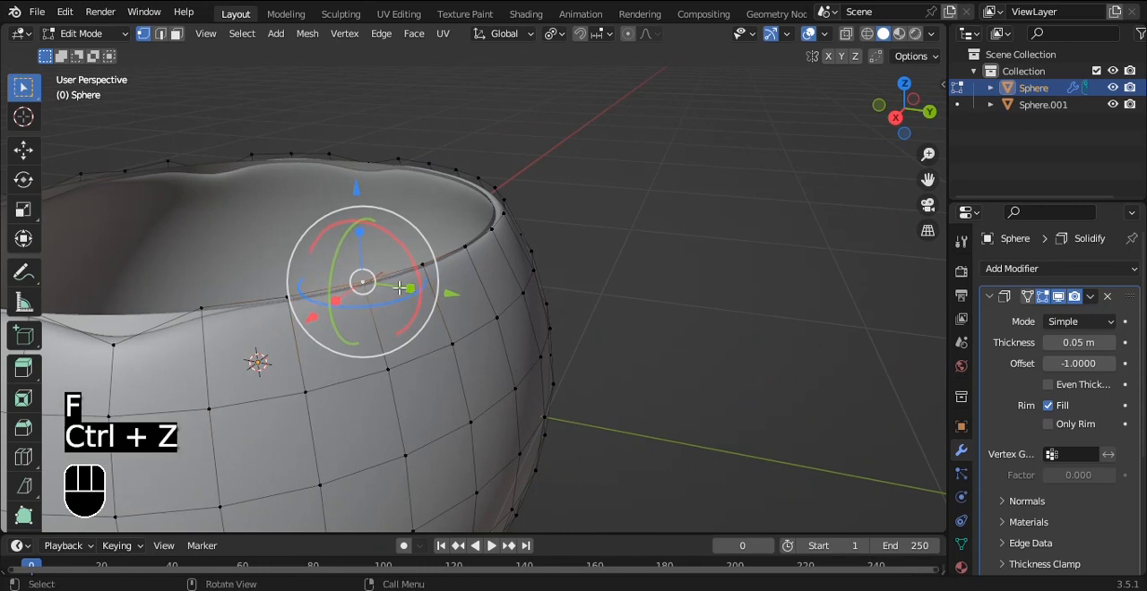
key("g")
left_click(403, 303)
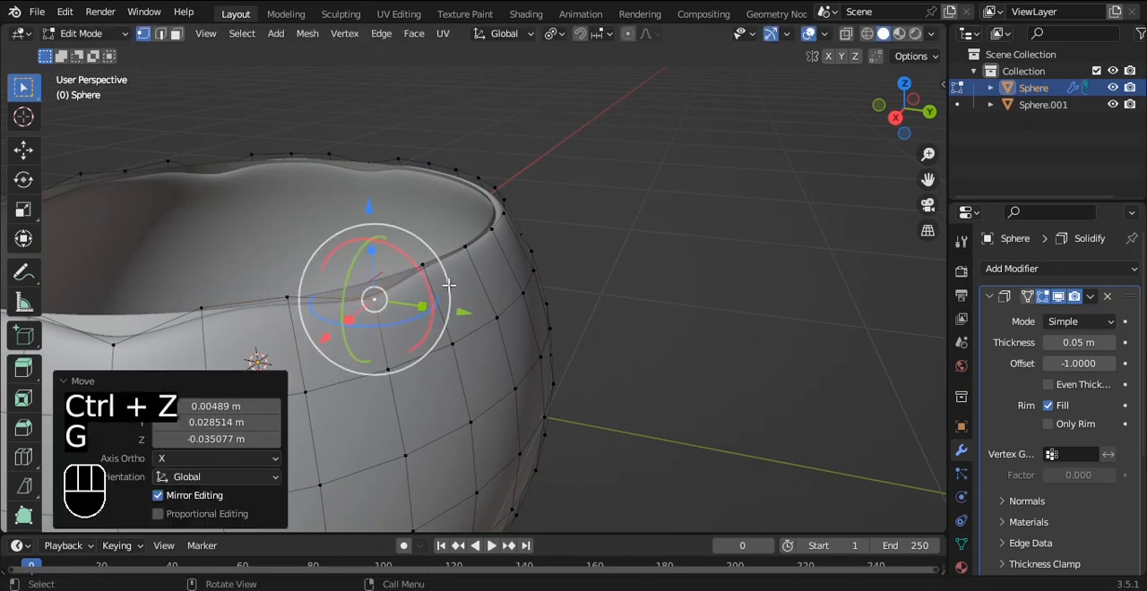
key("g")
left_click(506, 269)
Step: Lower the last two vertices to complete the wavy rim, one by about 0.034 m, and return to Object Mode
left_click_drag(507, 268, 376, 259, "alt")
left_click_drag(466, 266, 470, 304, "alt")
left_click(485, 288)
key("g")
left_click(506, 306)
mouse_move(601, 277)
left_mouse_down("alt")
mouse_move(691, 228)
mouse_move(627, 233)
mouse_move(578, 282)
left_mouse_up("alt")
left_click(578, 281)
key("g")
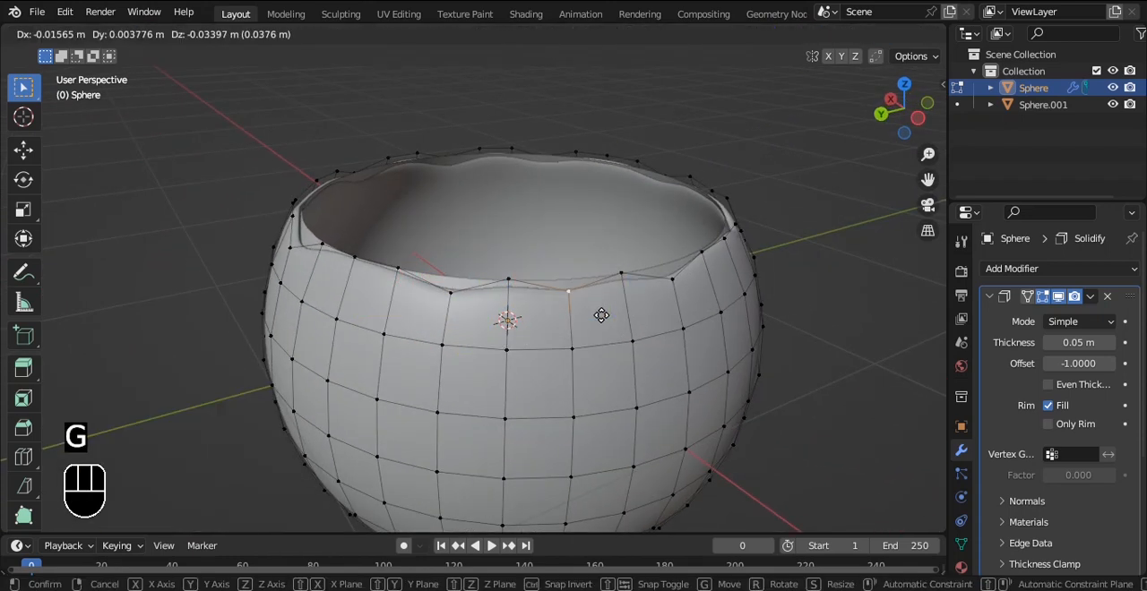
left_click(603, 318)
key("Tab")
Step: Select the inner bowl and open its mesh for editing with the rim loop selected
scroll(579, 289, "down", 1)
left_click_drag(579, 289, 678, 256, "alt")
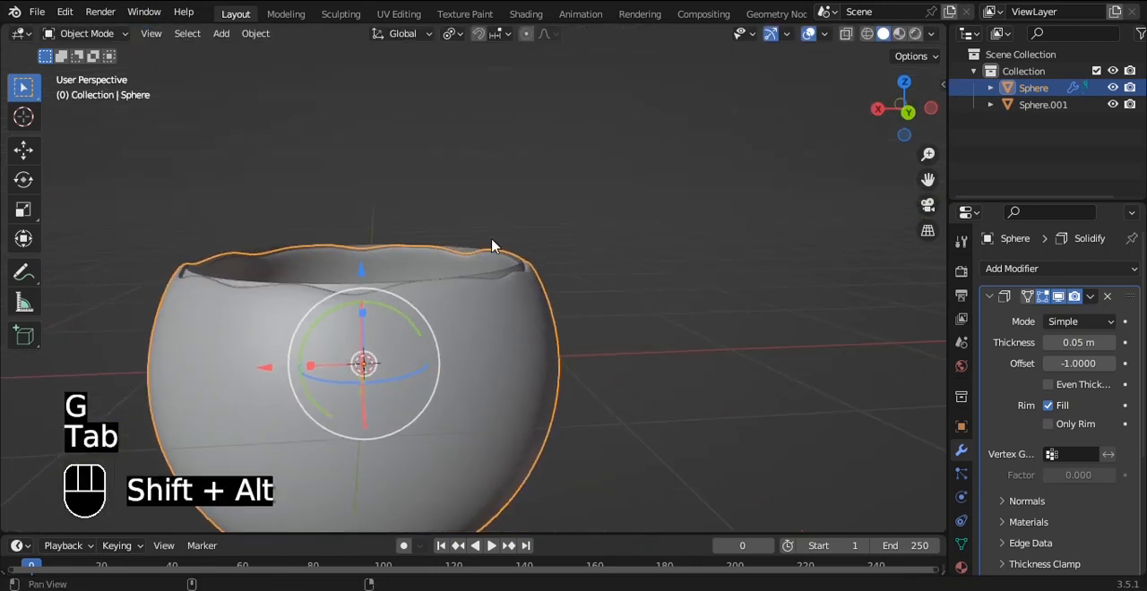
left_click_drag(542, 248, 618, 270, "alt+shift")
scroll(591, 279, "up", 2)
left_click(627, 318)
left_click_drag(686, 281, 699, 311, "alt")
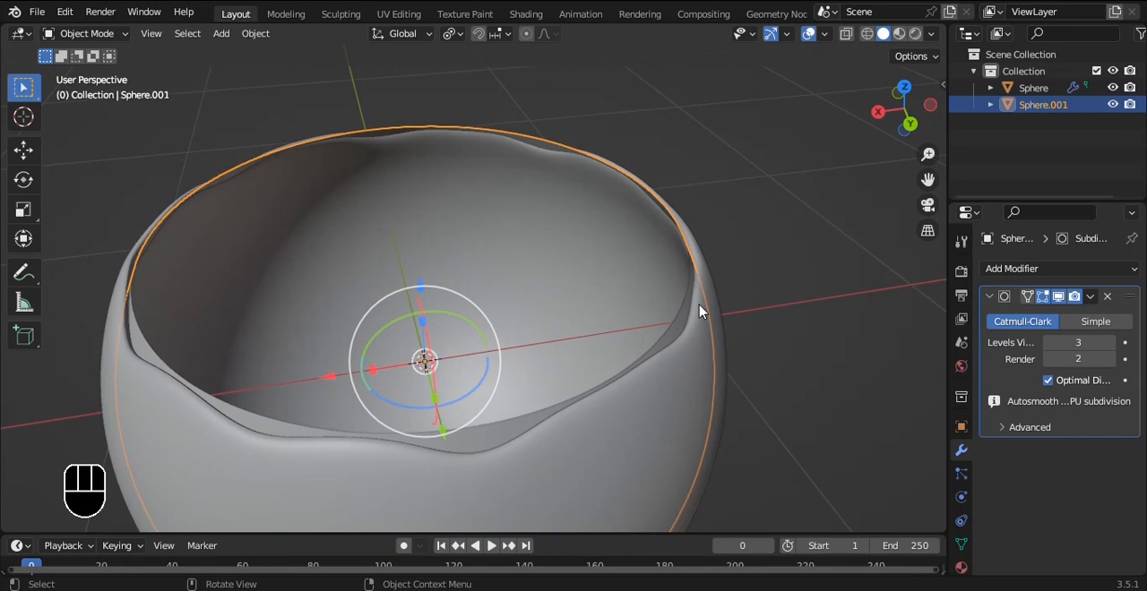
key("Tab")
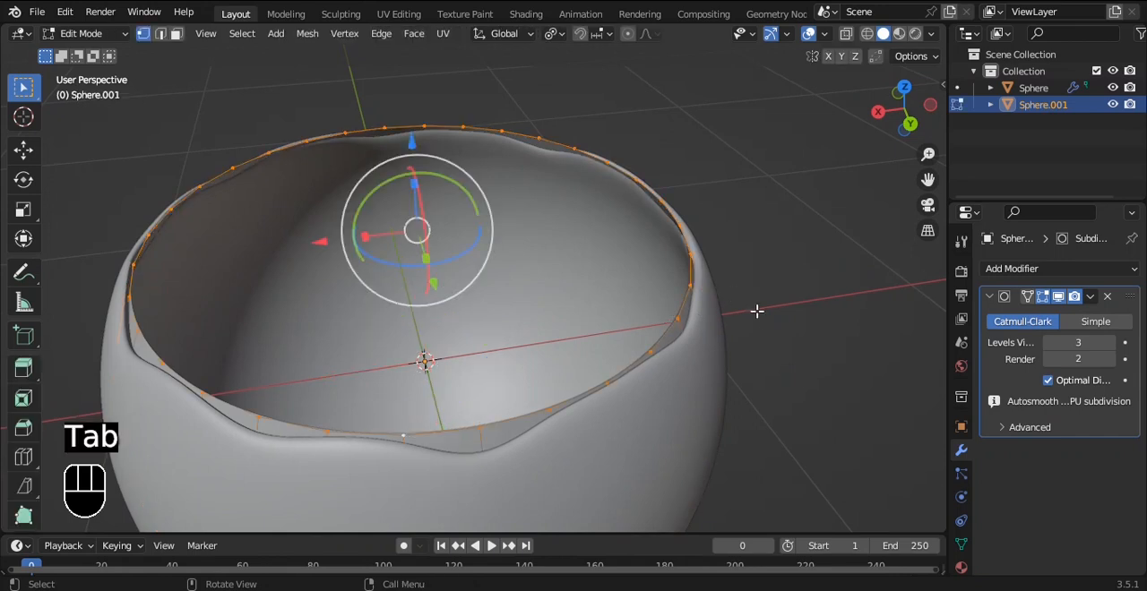
left_click_drag(763, 325, 767, 239, "alt")
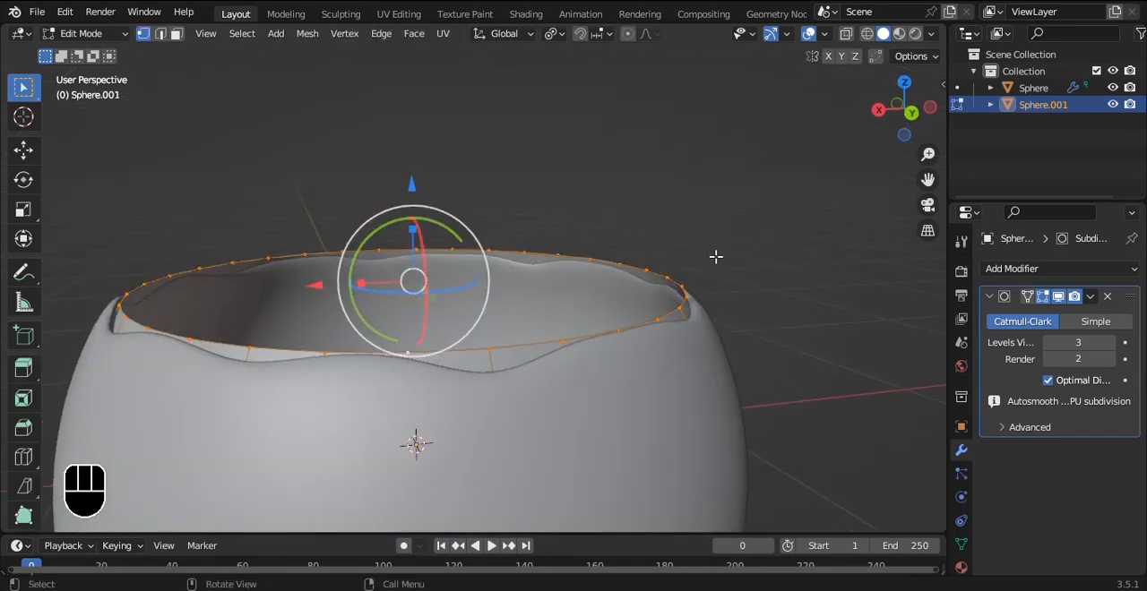
Step: Lower the inner bowl's rim loop slightly, scale it to 0.99 and readjust it by 1.003
left_click_drag(410, 182, 411, 191)
key("s")
left_click(717, 213)
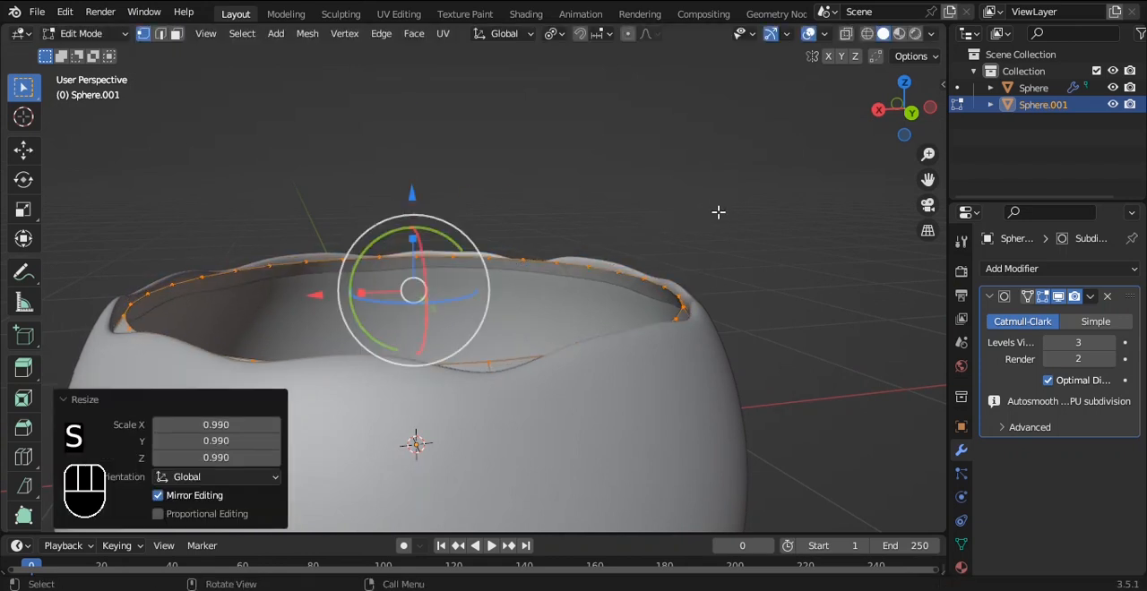
key("s")
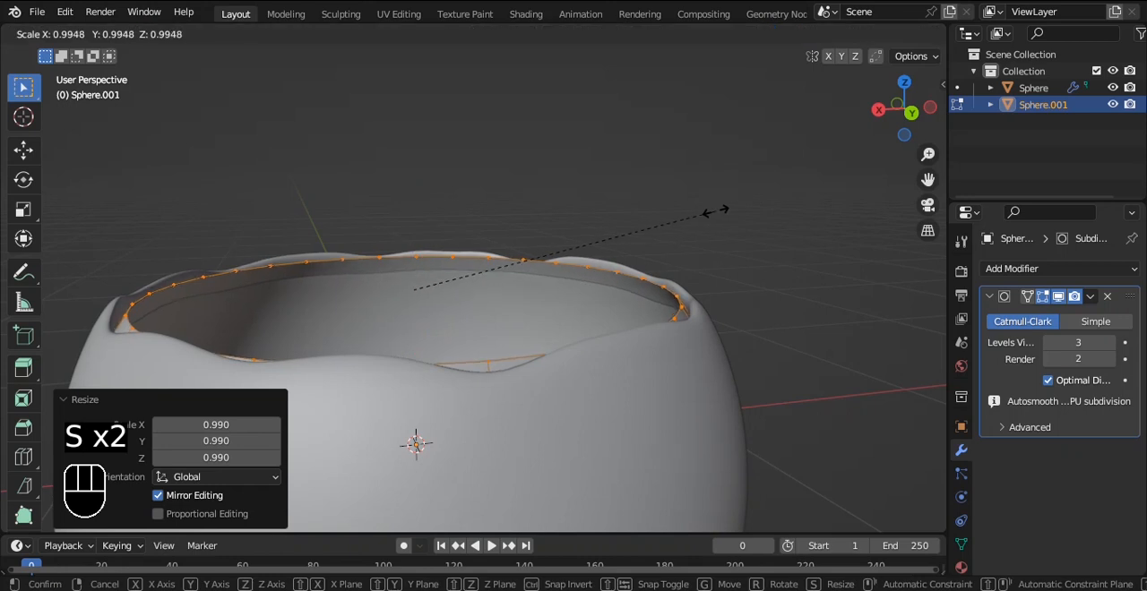
left_click(718, 212)
Step: Extrude the inner bowl's rim loop, scale it inward to slightly under 0.89 and raise it about 0.005 m
key("e")
key("s")
key("z")
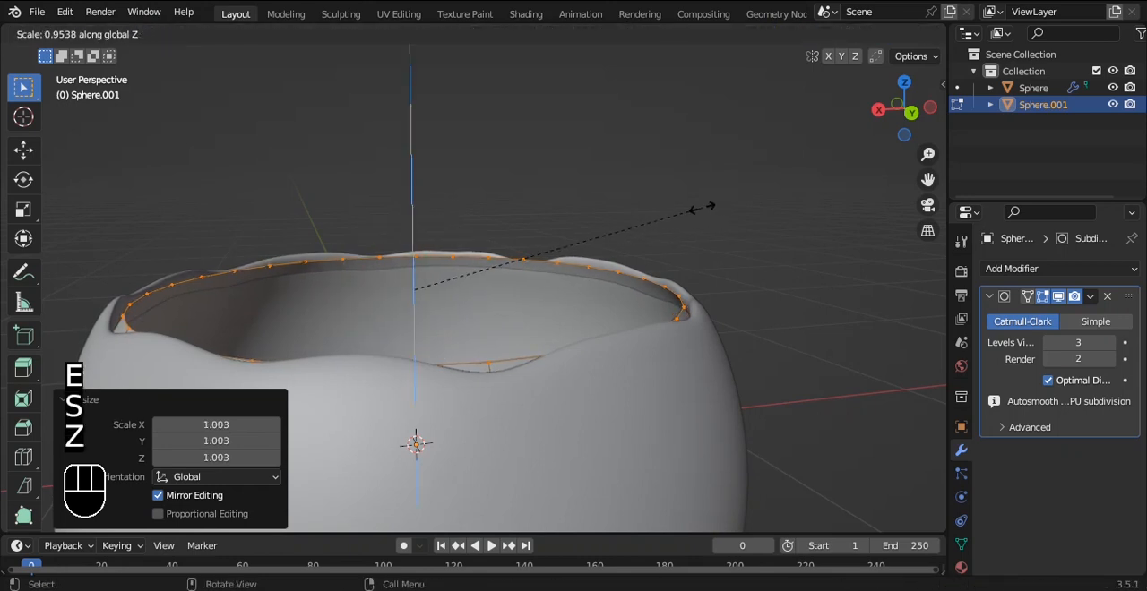
left_click(670, 210)
key("s")
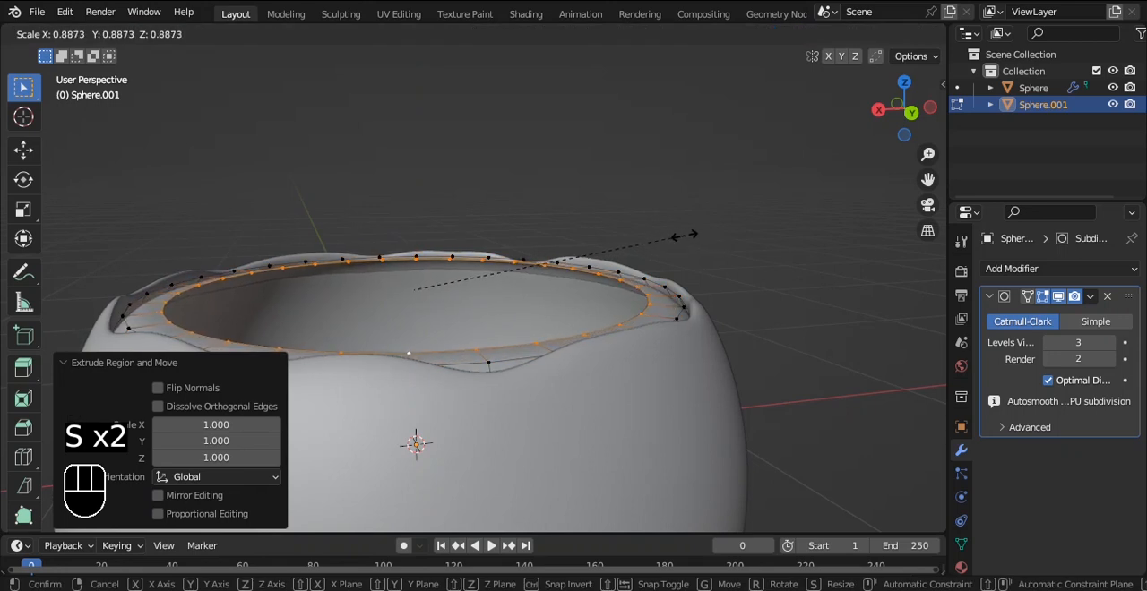
left_click(652, 235)
left_click_drag(411, 193, 412, 189)
Step: Extrude the inner bowl's rim loop again, scale it inward and raise it about 0.024 m
key("e")
key("s")
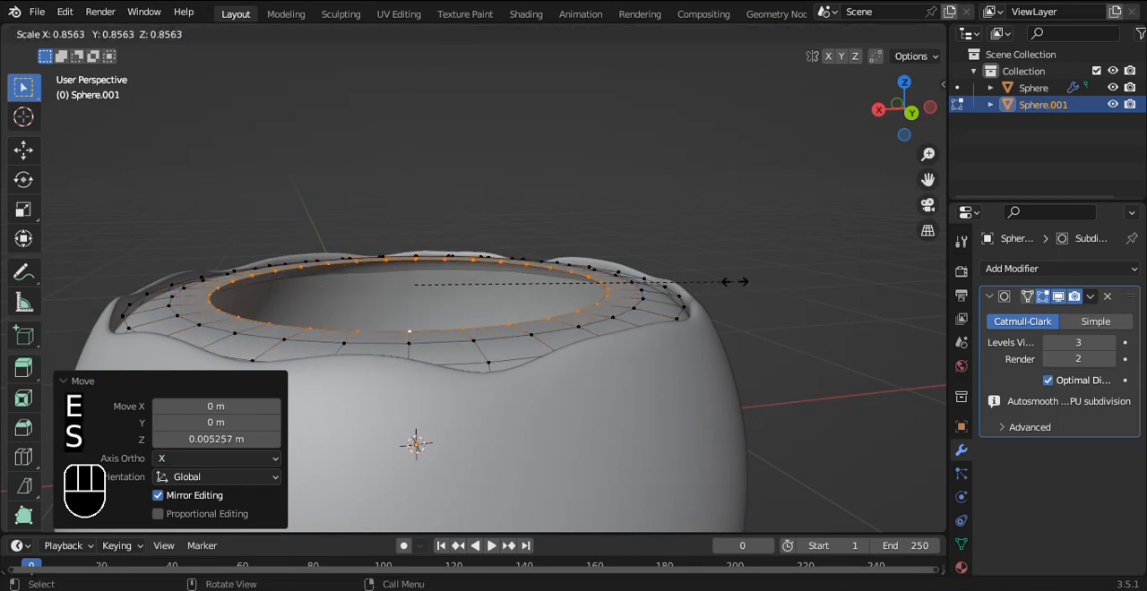
left_click(748, 282)
left_click_drag(410, 185, 405, 179)
left_click(558, 251, "alt+shift")
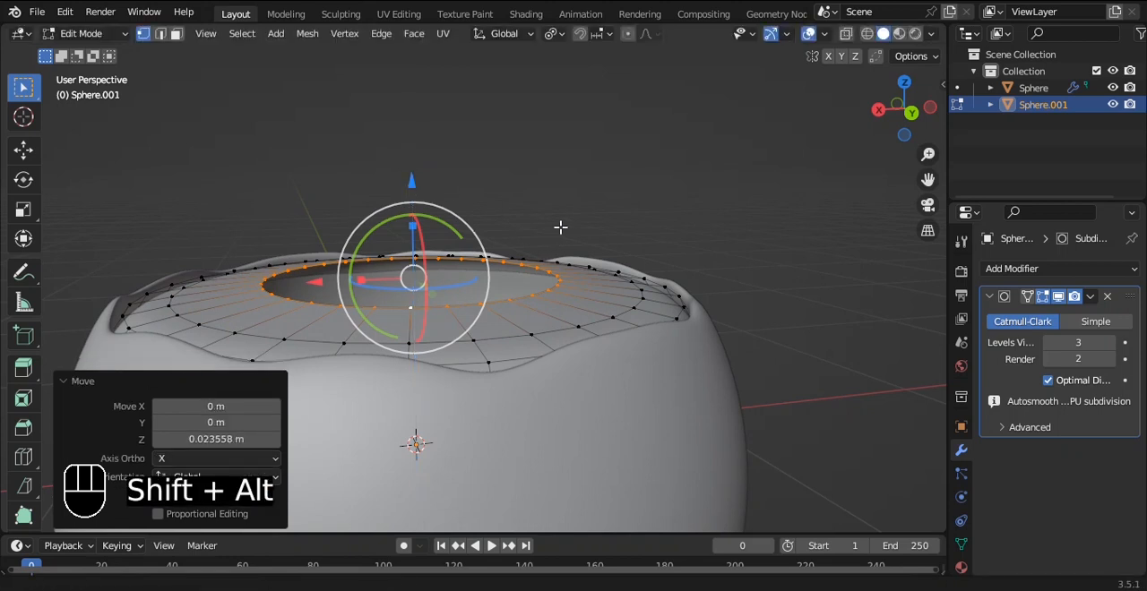
Step: Extrude the innermost loop once more, scale it inward to about 0.6, adjust its height slightly and inspect the shape in Object Mode
key("e")
key("s")
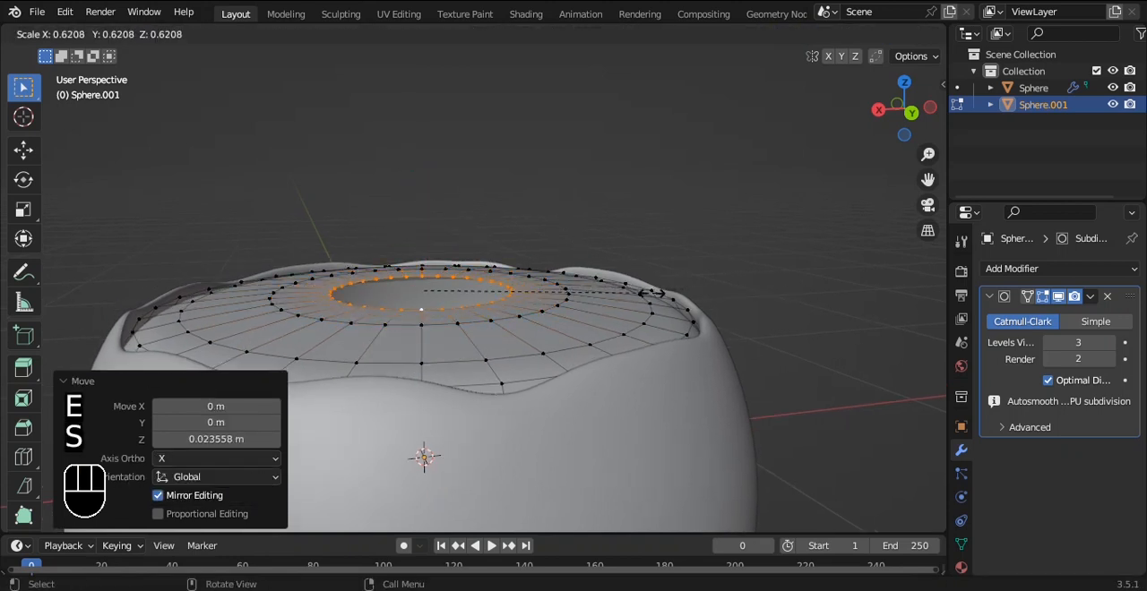
left_click(644, 295)
left_click_drag(420, 199, 421, 198)
key("Tab")
middle_click_drag(635, 260, 660, 350, "alt")
key("Tab")
Step: Select the loops around the opening, raise them together about 0.008 m and inspect the surface in Object Mode
left_click(653, 286)
left_click(649, 297, "alt")
middle_click_drag(638, 259, 623, 184)
left_click(561, 308, "alt+shift")
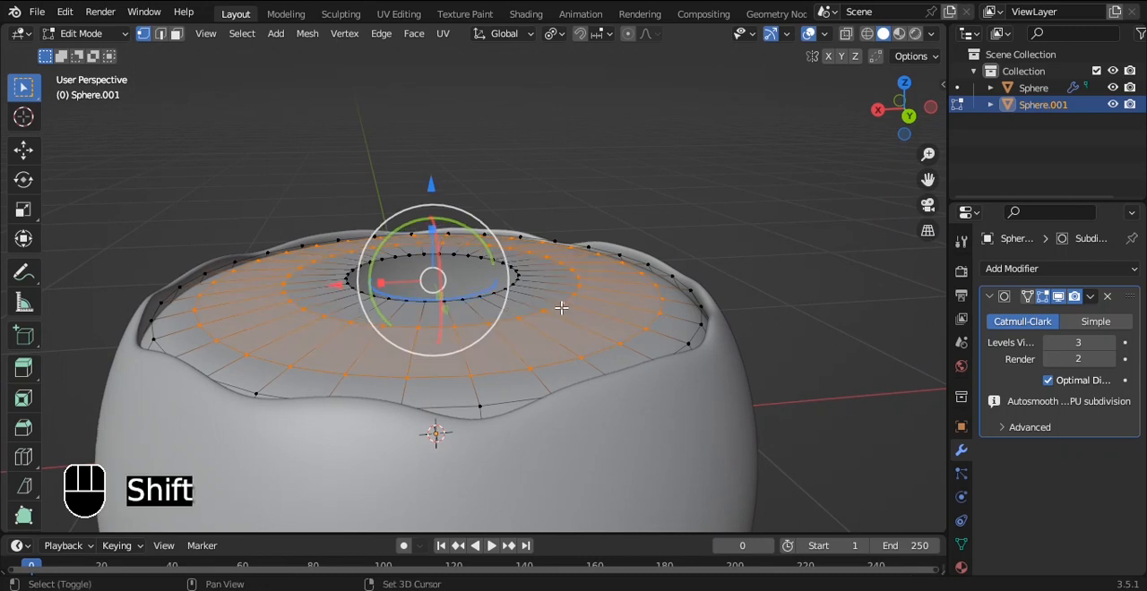
left_click_drag(434, 188, 431, 171)
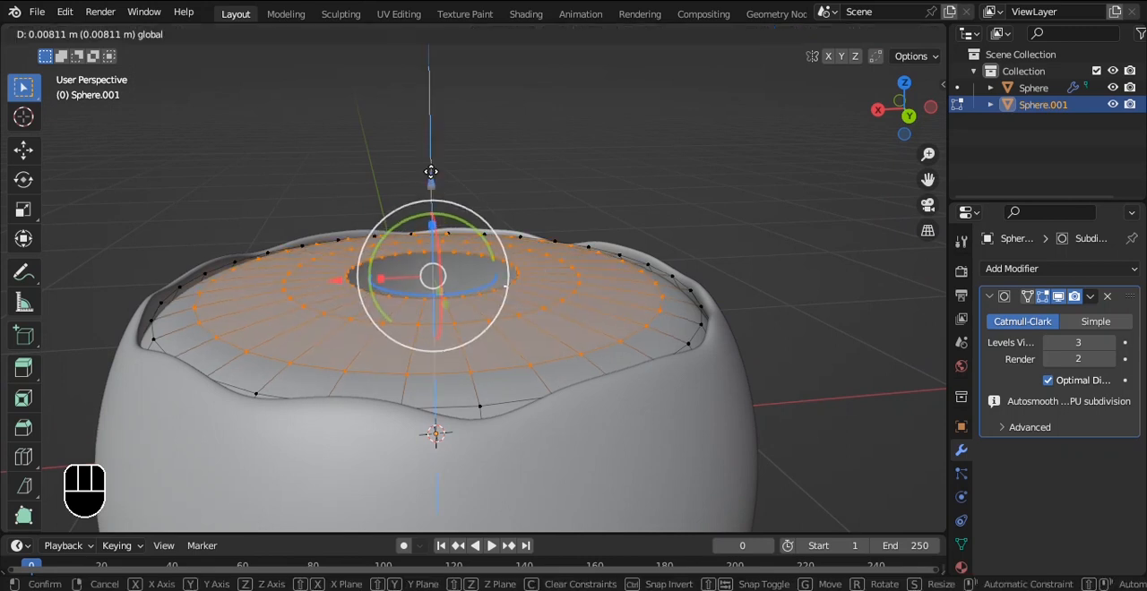
scroll(543, 243, "up", 3)
key("Tab")
middle_click_drag(658, 235, 556, 240)
key("Tab")
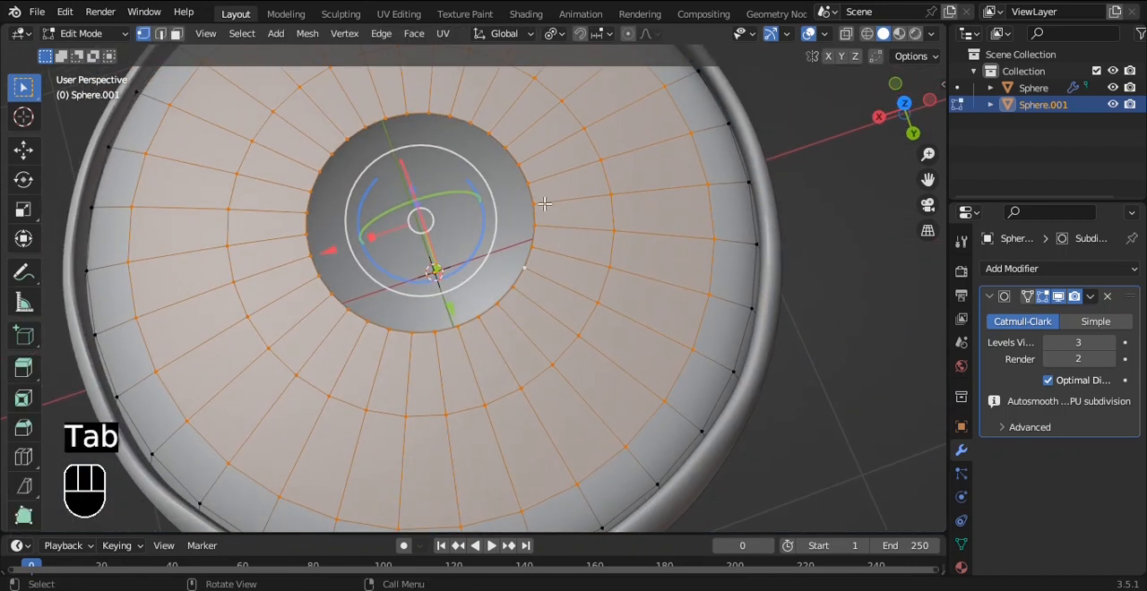
Step: From the top view, select the two innermost loops with circle select and scale them up by 1.154
key("grave")
left_click(544, 148)
key("alt+z")
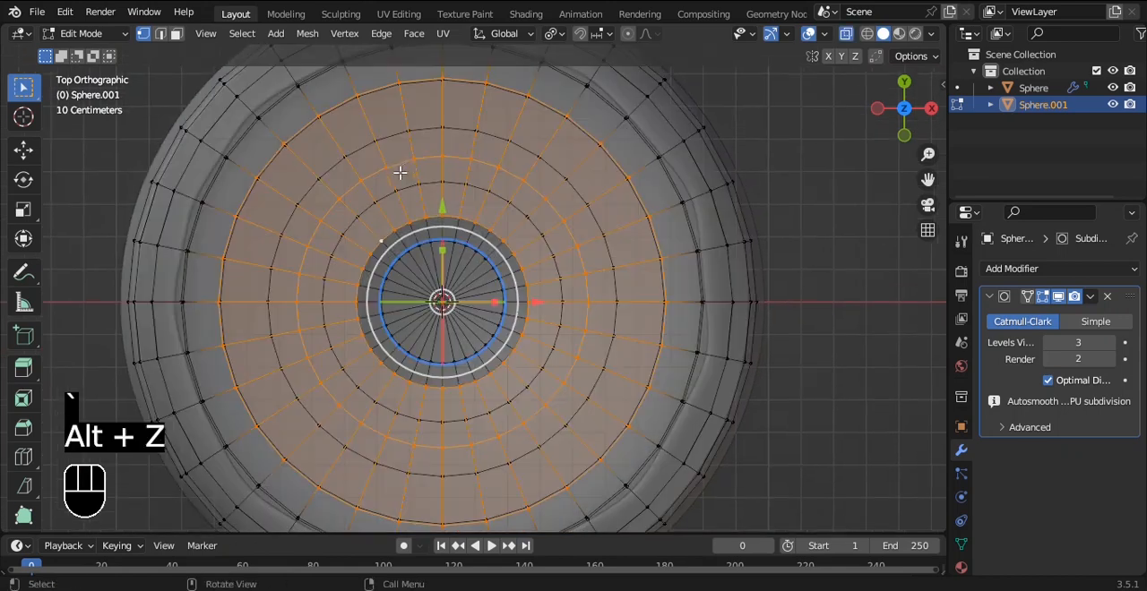
key("alt+z")
key("c")
right_click(448, 158)
key("a")
key("c")
mouse_move(470, 160)
left_mouse_down()
mouse_move(281, 321)
mouse_move(327, 408)
mouse_move(543, 428)
mouse_move(583, 290)
mouse_move(487, 167)
mouse_move(524, 268)
mouse_move(484, 377)
mouse_move(367, 349)
mouse_move(418, 215)
left_mouse_up()
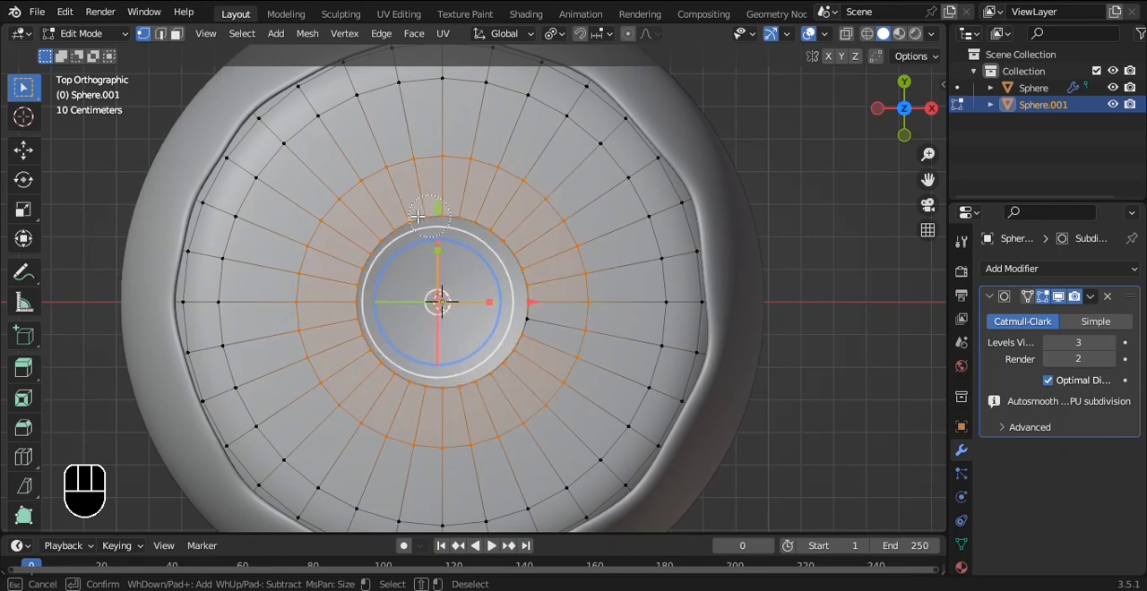
right_click(529, 264)
key("s")
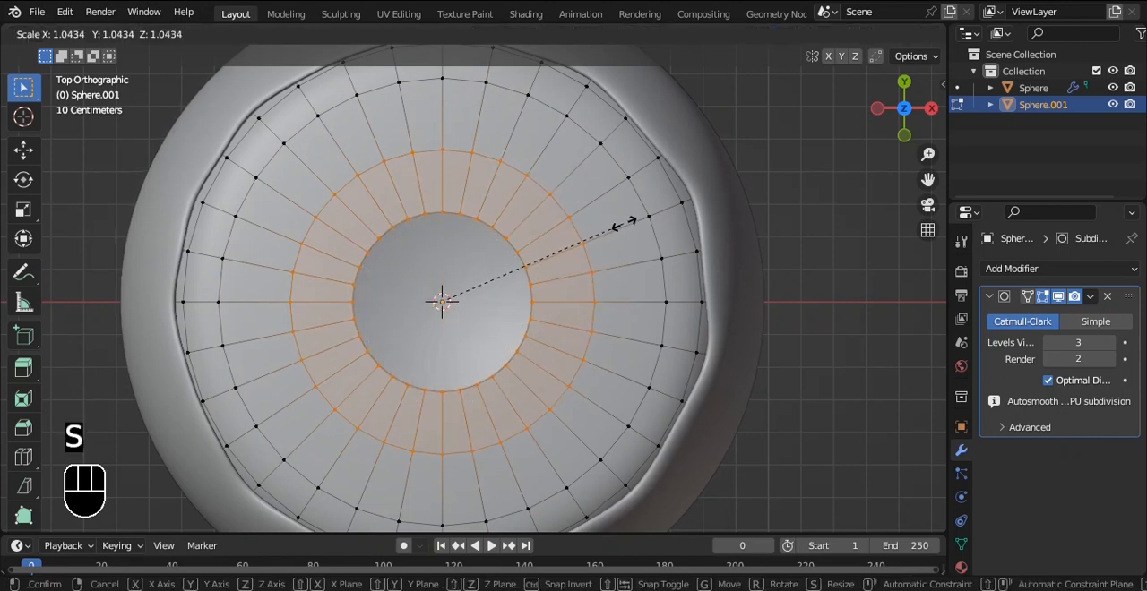
left_click(647, 220)
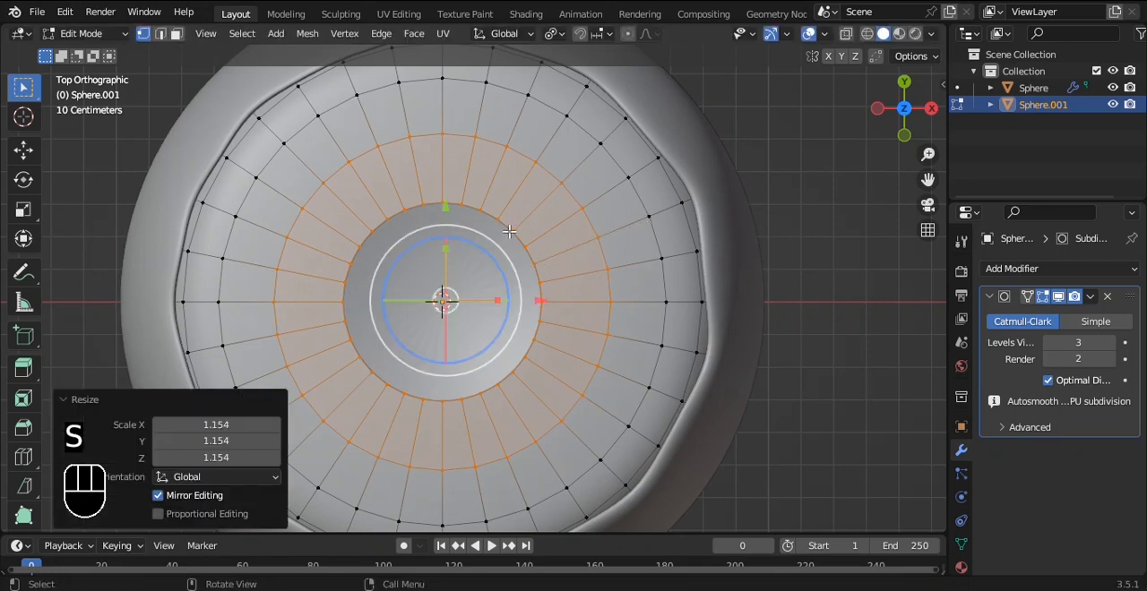
Step: Extrude the opening's edge loop down about 0.036 m, and extrude it again scaled inward to 0.93
left_click(510, 231, "alt")
left_click(507, 225, "alt")
middle_click_drag(507, 226, 632, 205)
key("e")
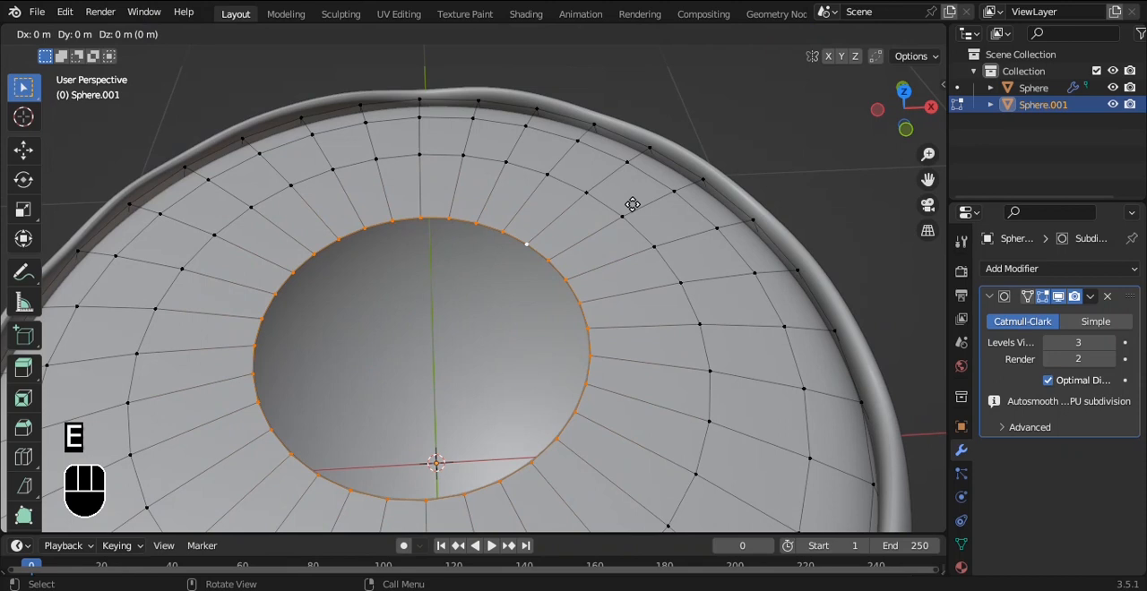
key("z")
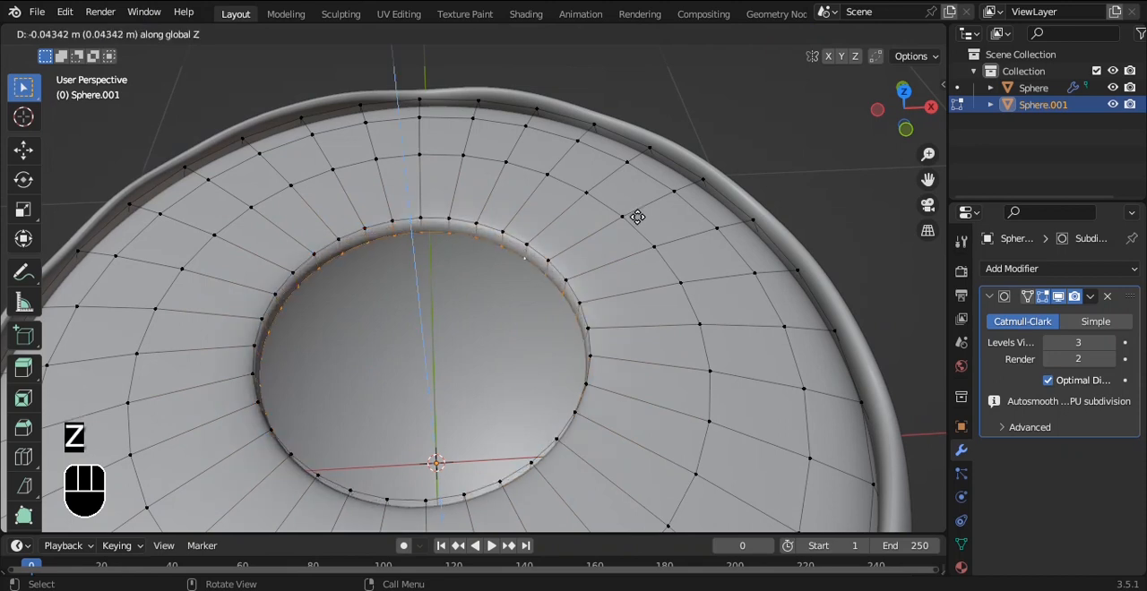
left_click(638, 215)
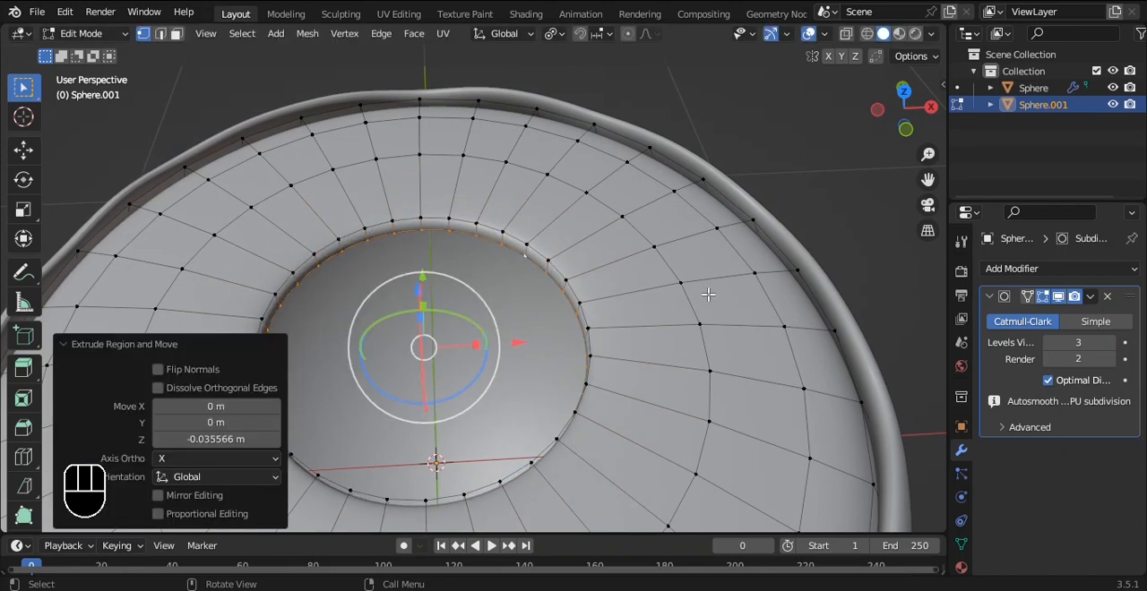
key("s")
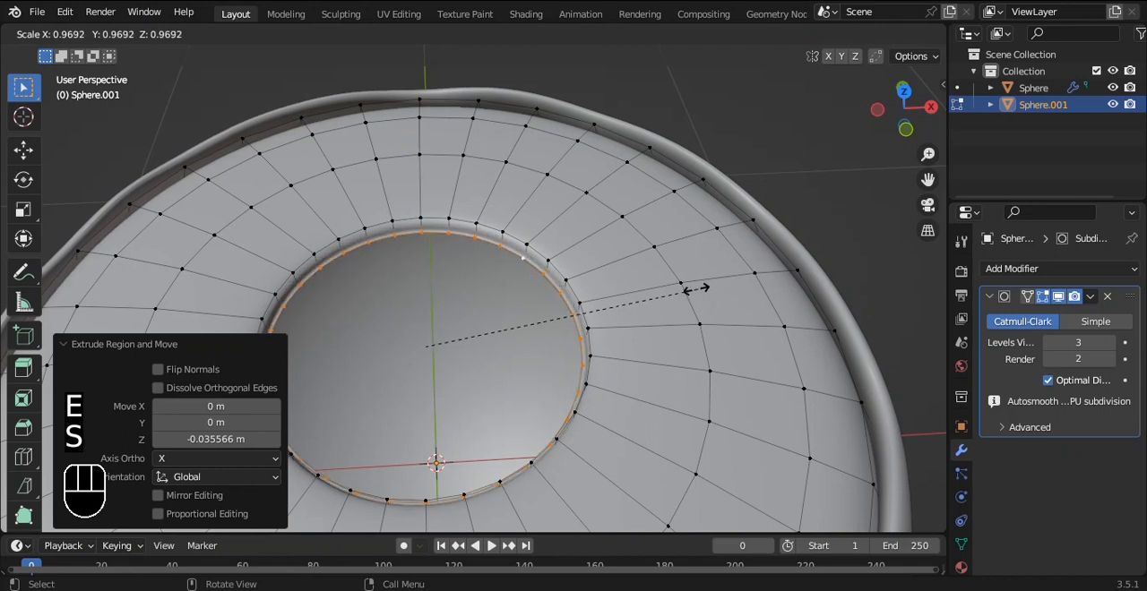
left_click(686, 287)
Step: From the front view with X-ray on, extrude the opening's loop straight down twice along Z
key("grave")
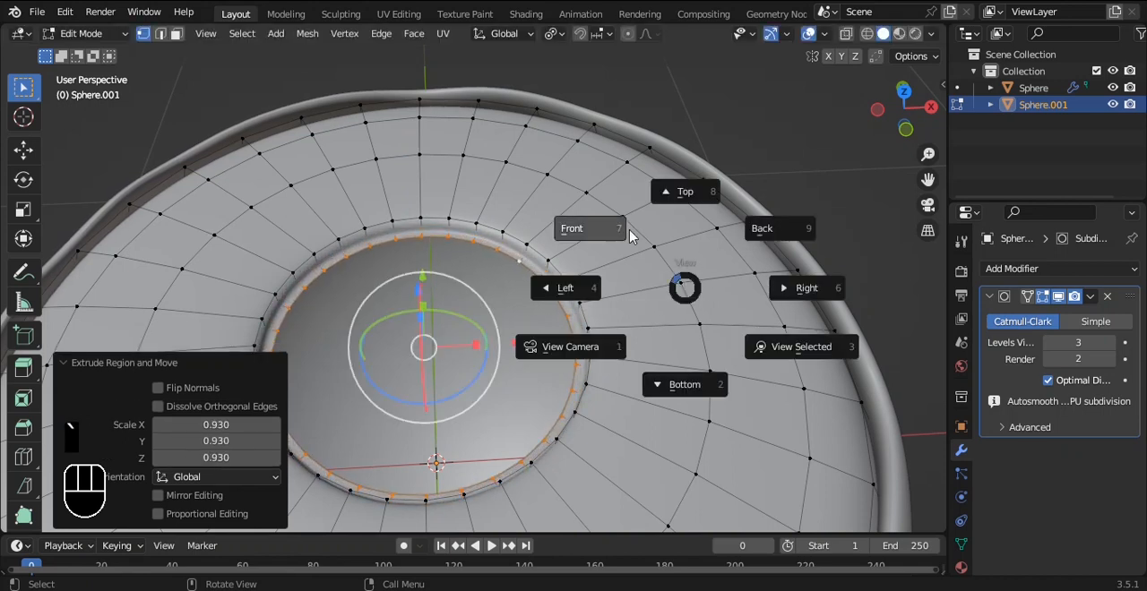
left_click(630, 228)
key("alt+z")
middle_click_drag(622, 313, 689, 238, "shift")
key("e")
key("z")
left_click(689, 255)
key("e")
key("z")
left_click(695, 327)
Step: Lower the new bottom loop about 0.151 m and scale it outward close to the bowl's wall
scroll(696, 323, "down", 2)
left_click_drag(696, 294, 697, 235, "alt+shift")
left_click_drag(496, 184, 496, 259)
key("s")
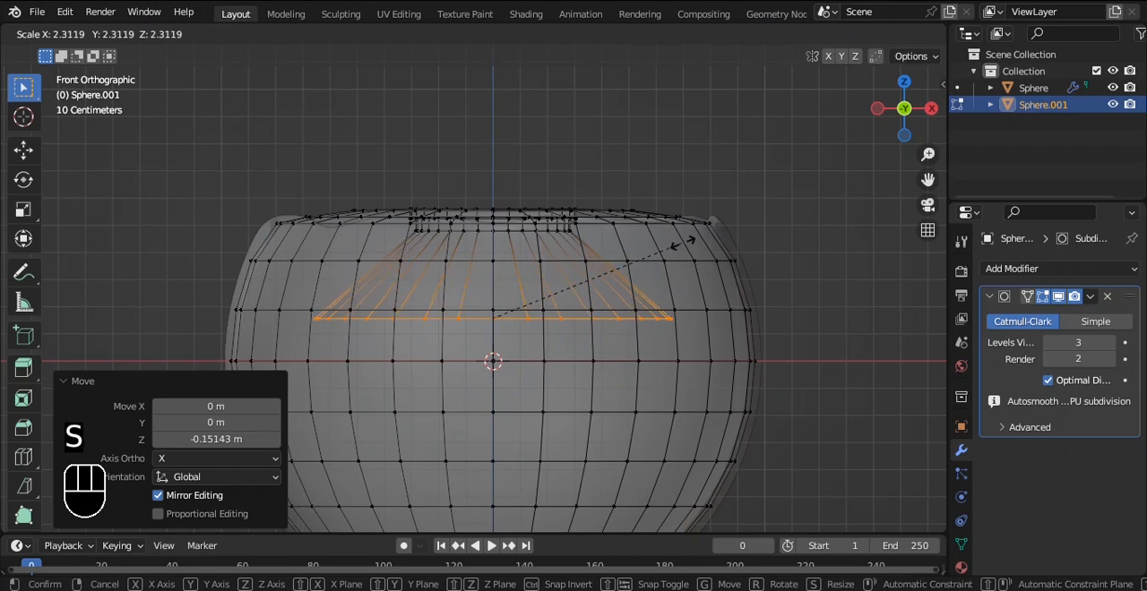
left_click(759, 258)
Step: Extrude the widened loop down along Z into the bowl's lower half and scale it to 0.912
left_click_drag(758, 269, 745, 153, "alt+shift")
key("e")
key("z")
left_click(734, 285)
key("s")
left_click(708, 309)
Step: Extrude the loop down about 0.47 m near the bowl's base and scale it inward to about 0.33
left_click_drag(708, 314, 732, 265, "alt+shift")
key("e")
key("z")
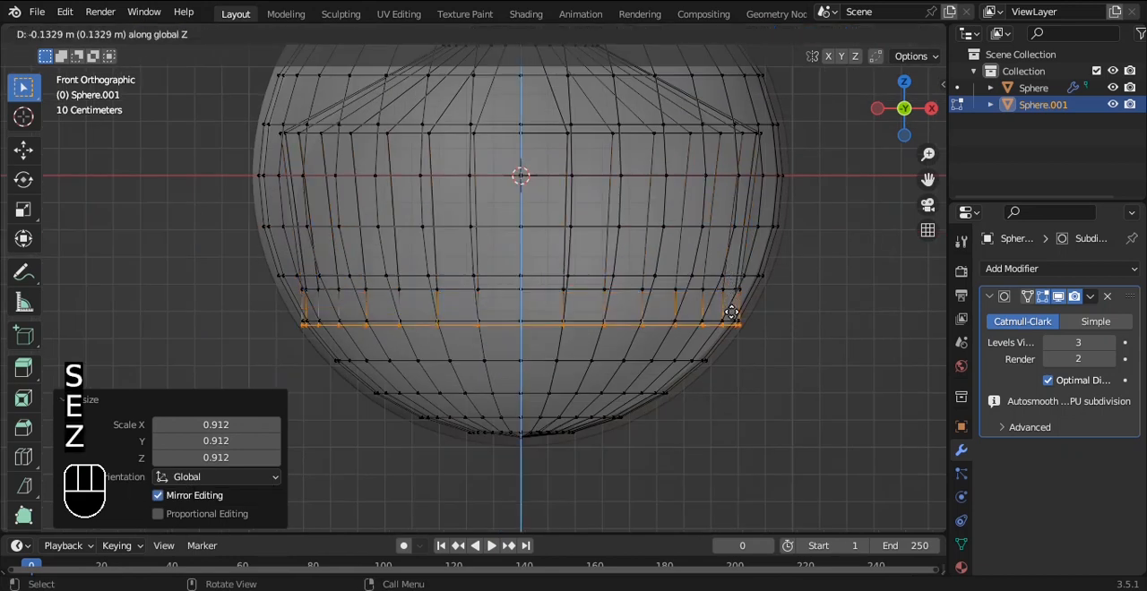
left_click(719, 392)
key("s")
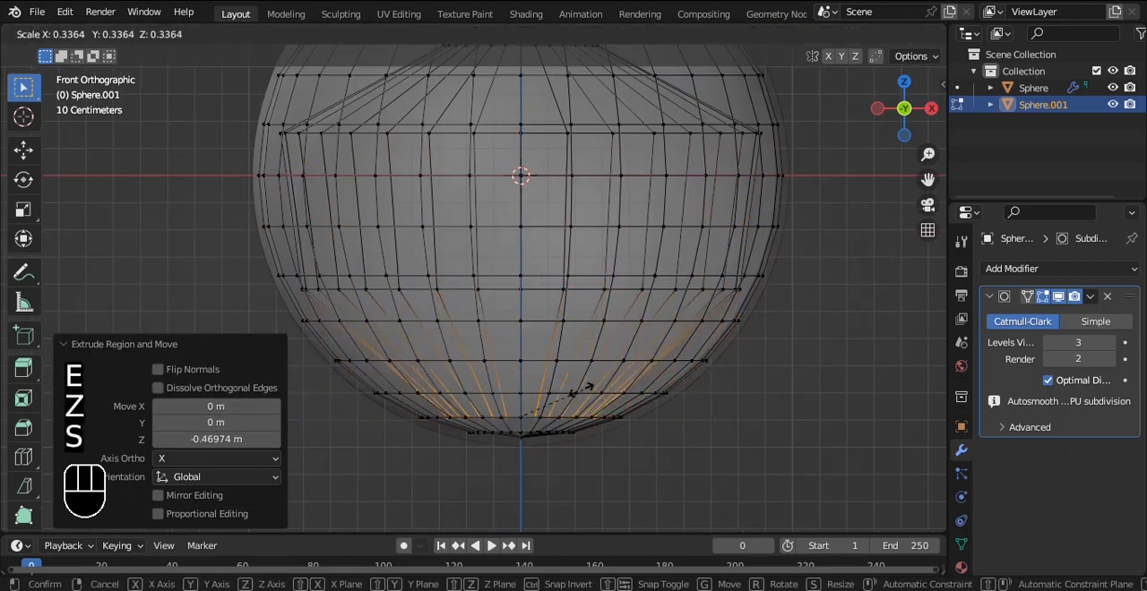
left_click(576, 388)
Step: Turn off X-ray, fill the cavity's bottom loop with a face and inset it twice
left_click_drag(663, 341, 676, 293, "alt+shift")
key("alt+z")
left_click_drag(670, 179, 672, 346, "alt")
key("f")
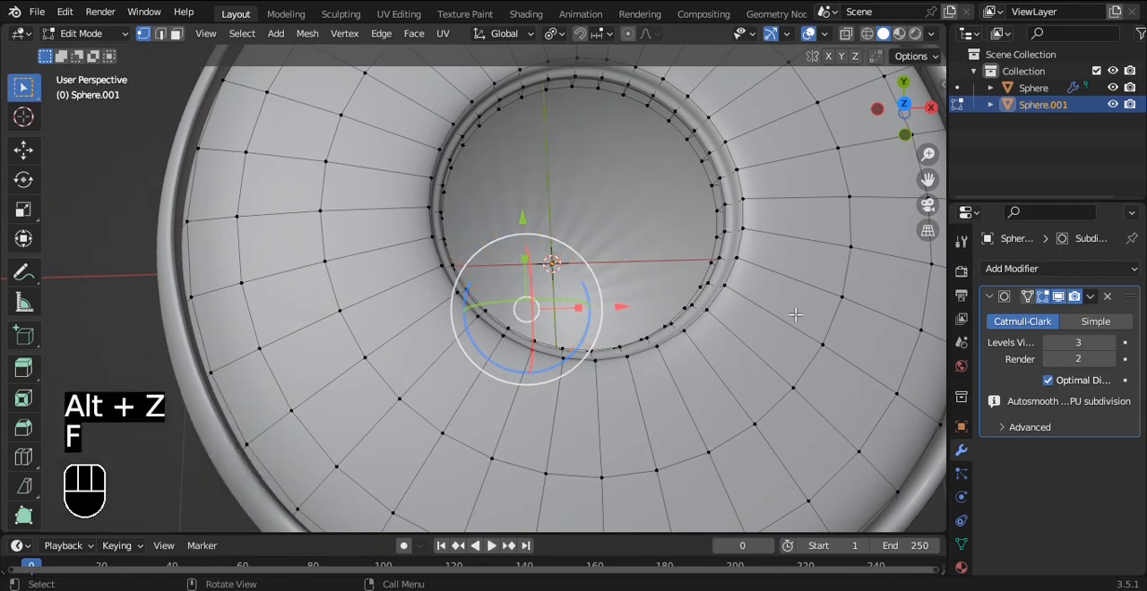
key("i")
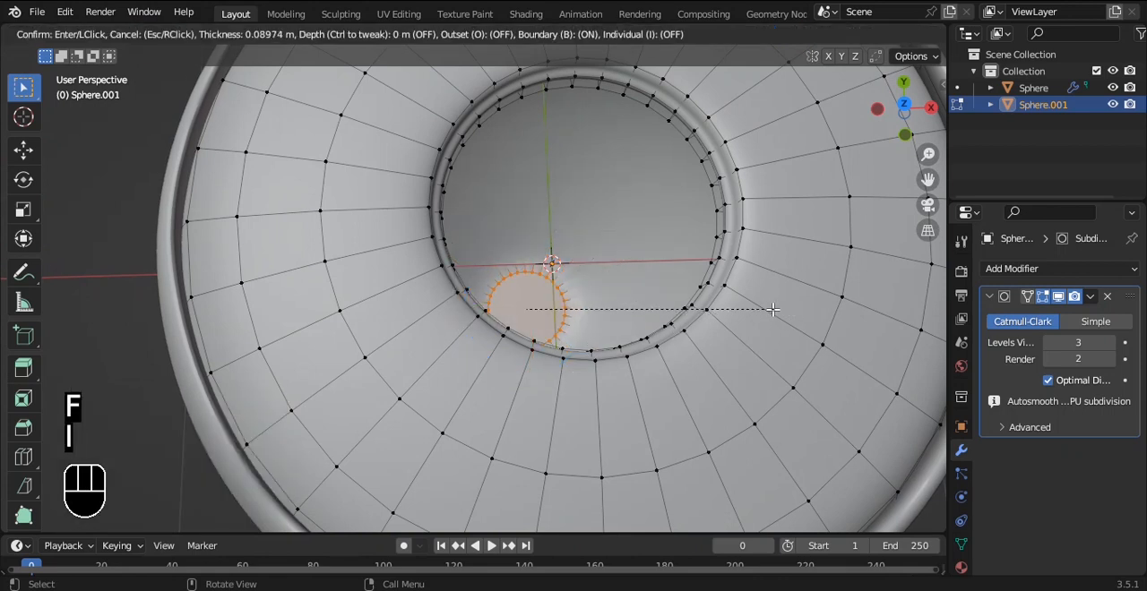
left_click(761, 313)
key("i")
left_click(744, 315)
Step: Return to Object Mode, deselect the inner bowl in the front view and save the file
key("Tab")
left_click_drag(742, 316, 661, 266, "alt")
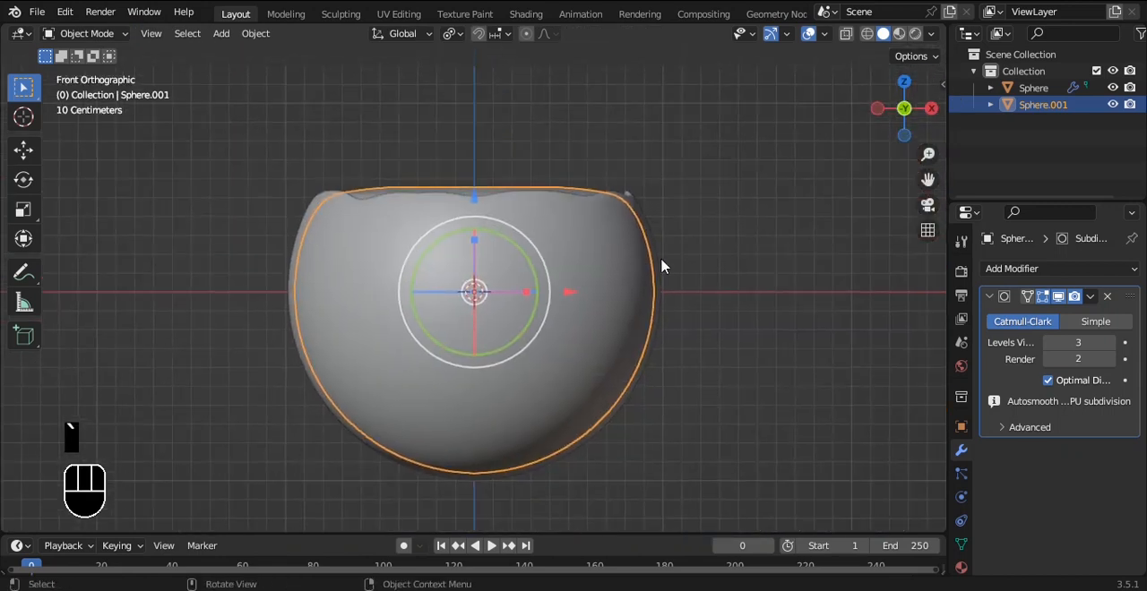
left_click(726, 382)
key("ctrl+s")
left_click_drag(681, 212, 664, 203, "alt+shift")
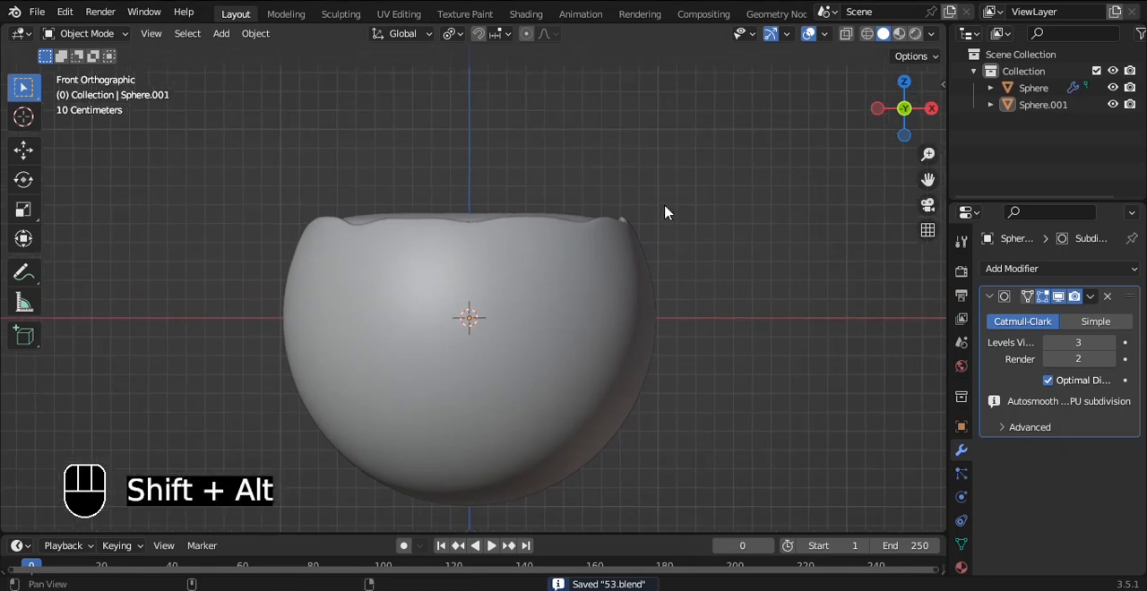
Step: Add a mesh circle with 12 vertices and a 1 m radius, and move it along X beside the bowl
key("shift+a")
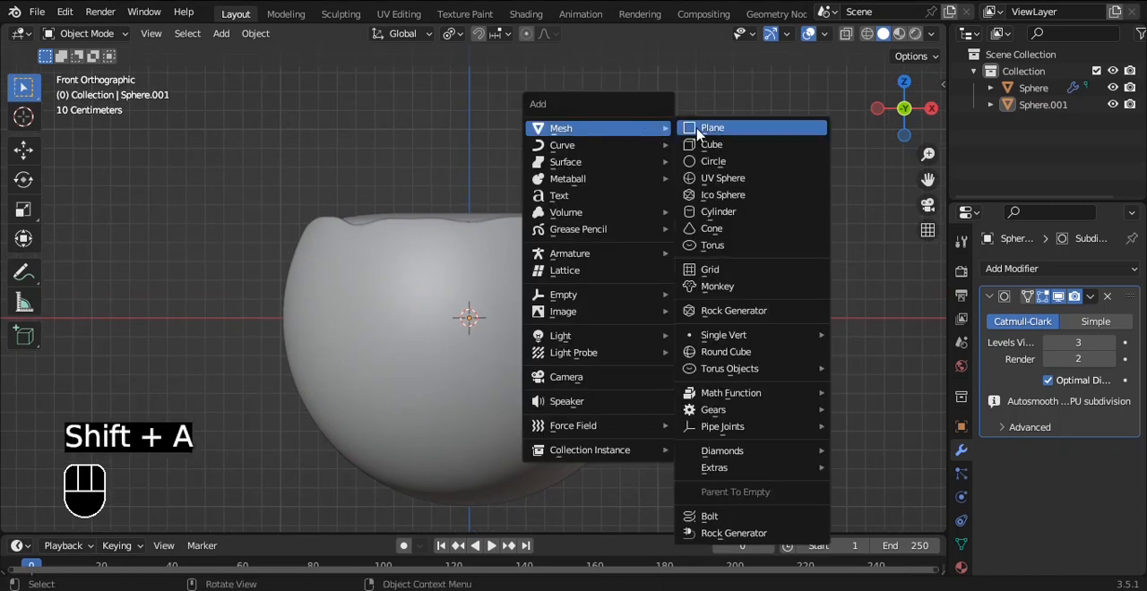
left_click(713, 161)
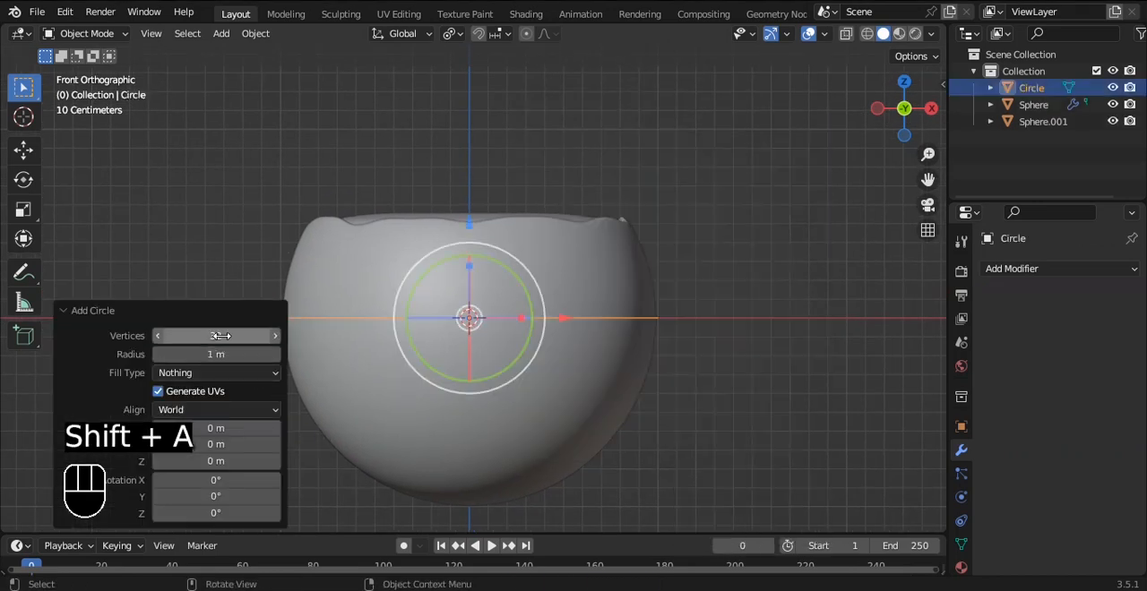
key("Return")
key("grave")
left_click(721, 235)
left_click_drag(584, 325, 806, 318)
scroll(727, 288, "up", 2)
Step: Extrude the circle's edge inward three times, scaling the rings to about 0.73, 0.622 and 0.19 to leave a small central hole
key("Tab")
left_click_drag(792, 274, 705, 277, "alt+shift")
scroll(782, 252, "up", 1)
key("e")
key("s")
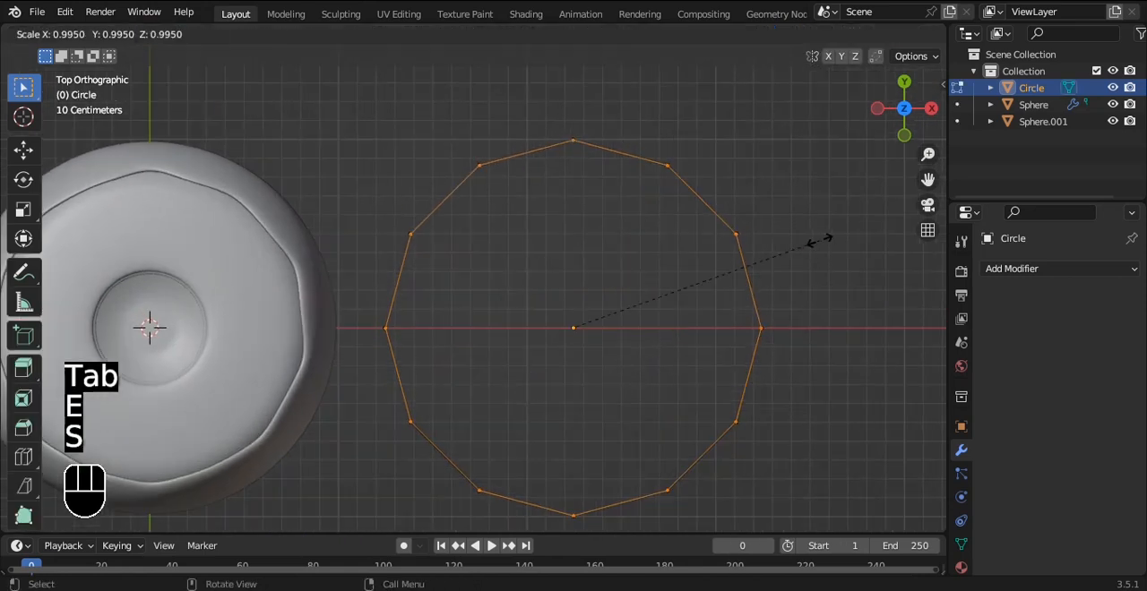
left_click(749, 248)
key("e")
key("s")
left_click(680, 273)
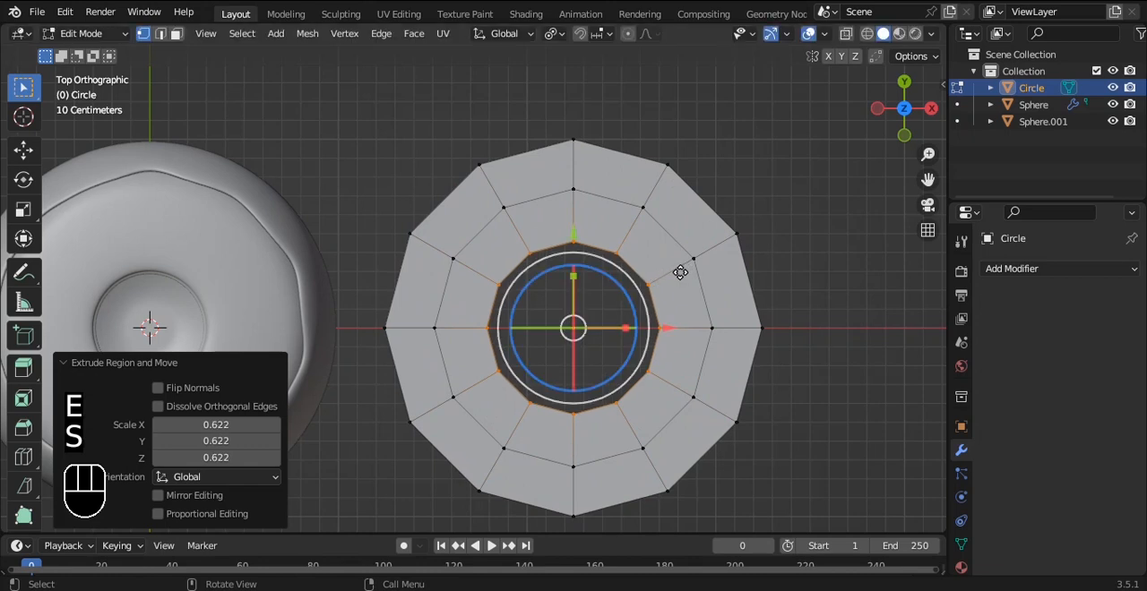
key("e")
key("s")
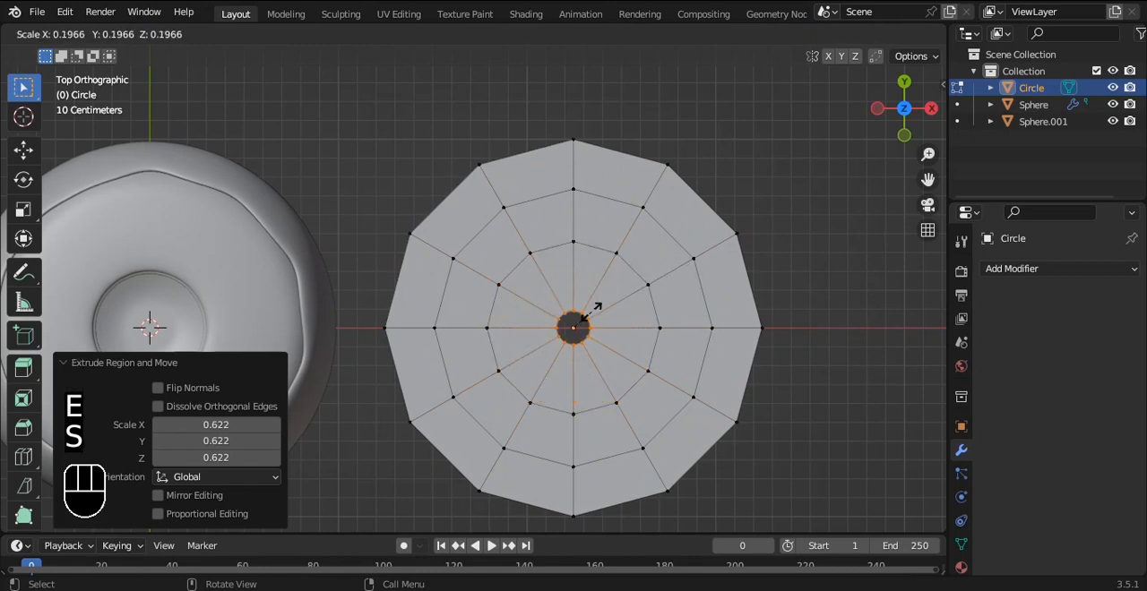
left_click(589, 313)
Step: Fill the disc's central hole with a face and poke it into triangles around a centre vertex
middle_click_drag(602, 307, 643, 184, "alt")
scroll(645, 236, "up", 4)
middle_click_drag(676, 254, 612, 244, "alt+shift")
key("f")
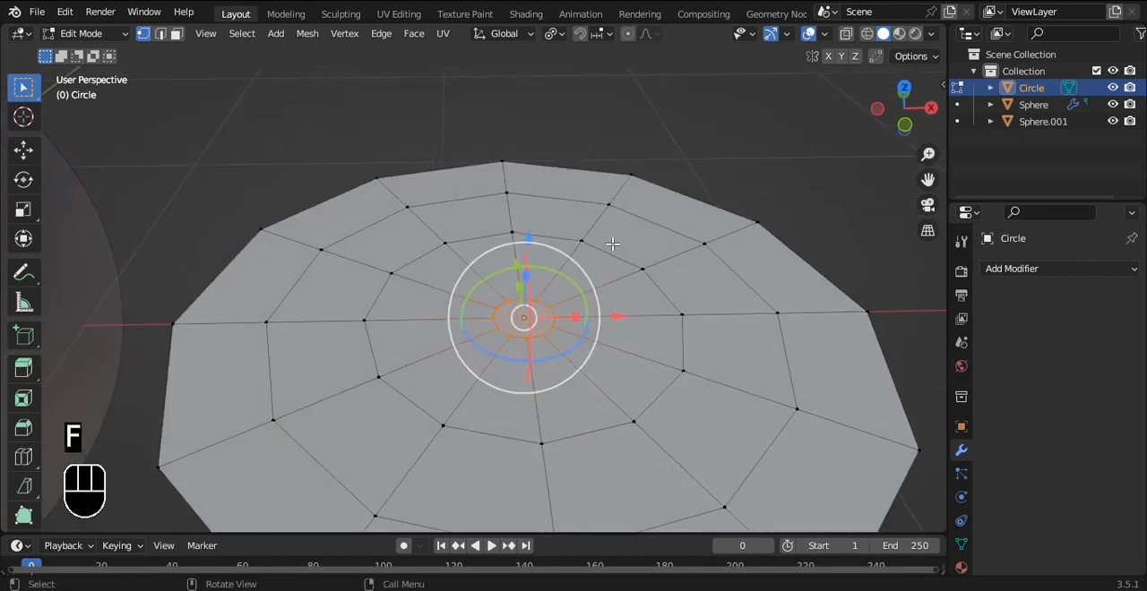
key("ctrl+f")
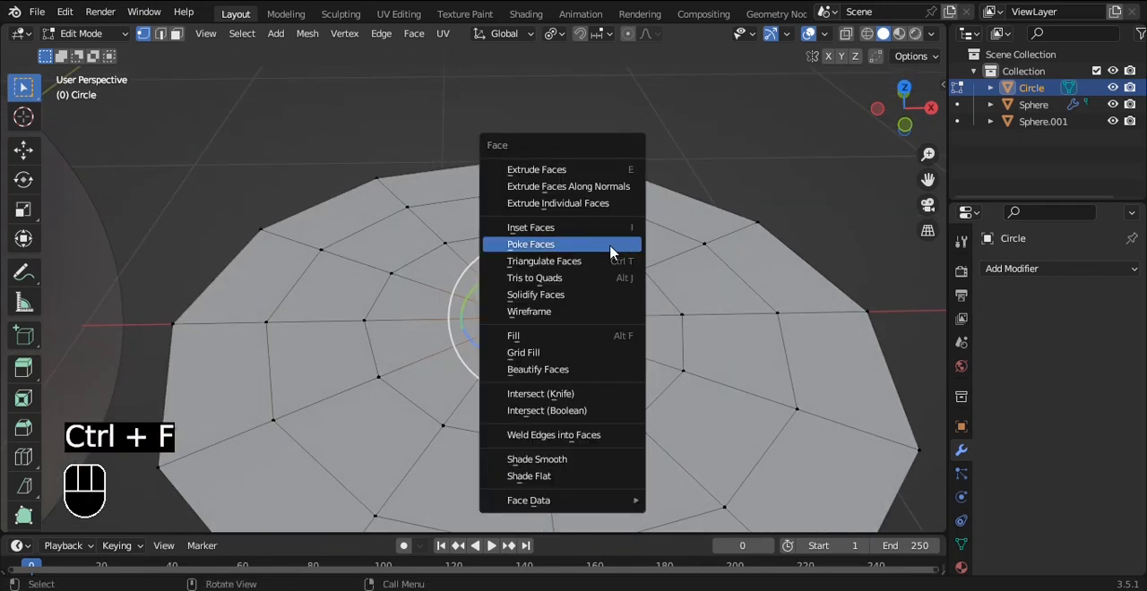
left_click(608, 255)
key("a")
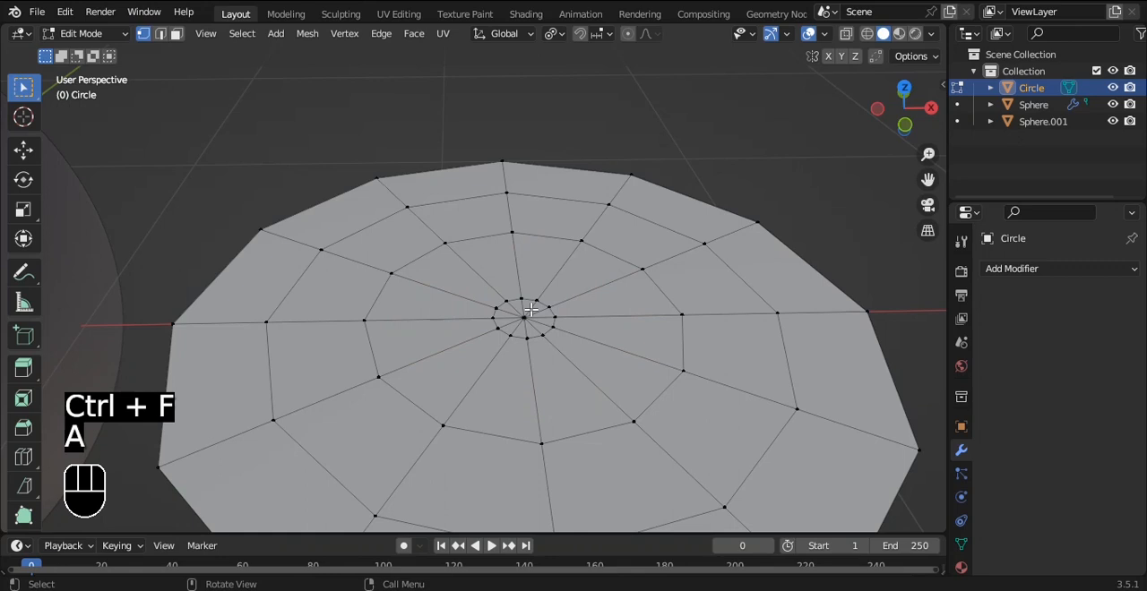
Step: Select the disc's centre vertex and enable proportional editing
left_click(527, 315)
middle_click_drag(621, 287, 633, 210, "alt")
scroll(635, 192, "down", 2)
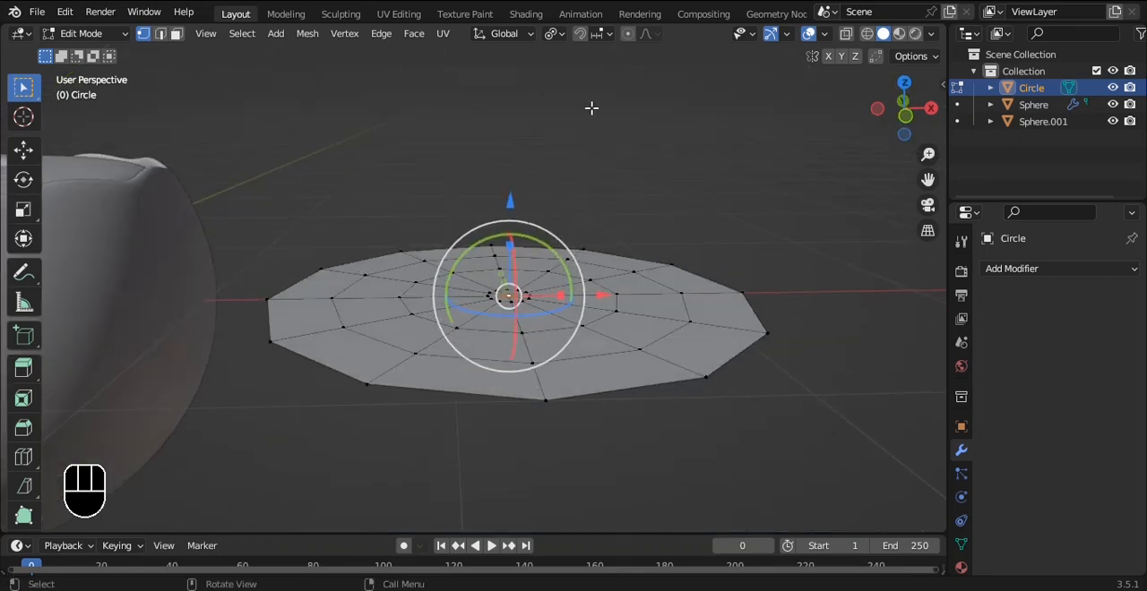
left_click(627, 39)
key("grave")
left_click(616, 130)
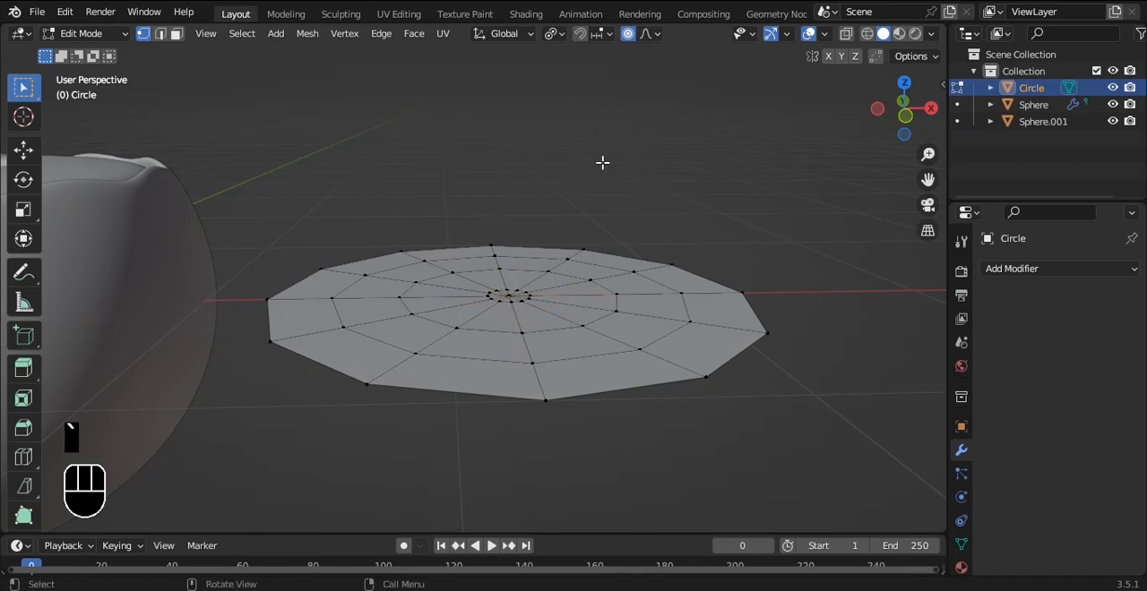
Step: Raise the disc's centre vertex about 0.33 m along Z with smooth proportional falloff of about 1.33 m to dome the disc
left_click(509, 300)
left_click(507, 292)
key("grave")
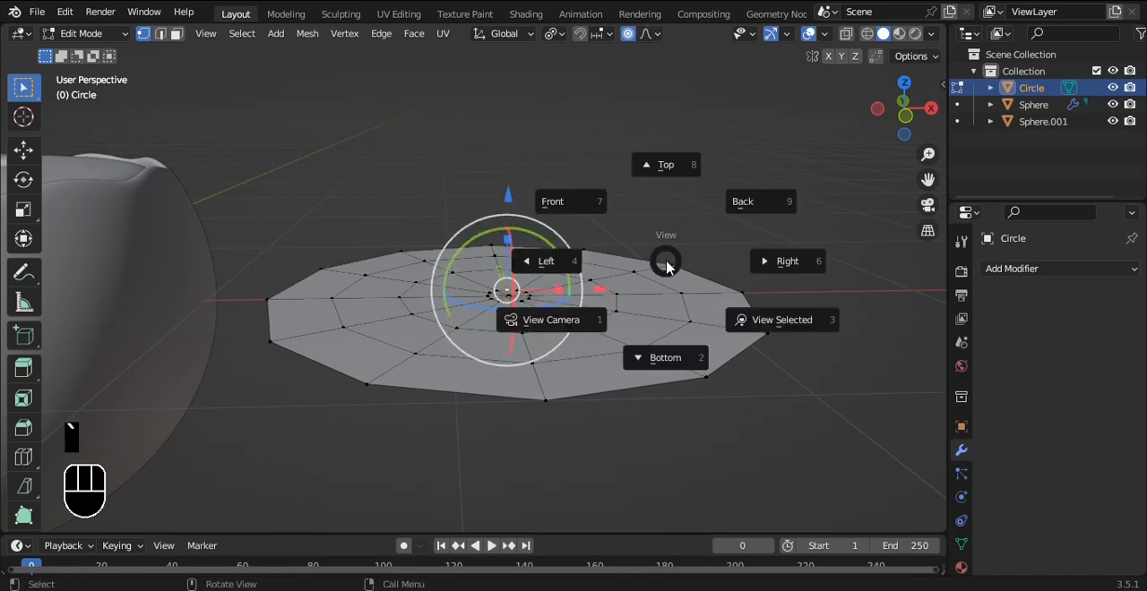
key("a")
middle_click_drag(571, 279, 504, 323)
left_click(502, 316)
key("grave")
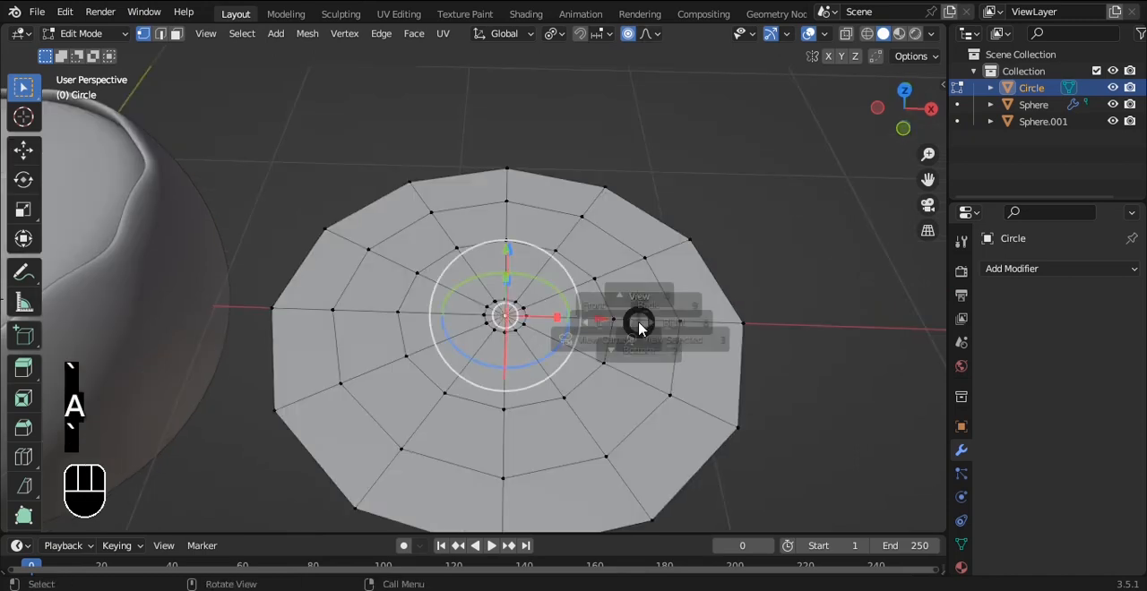
left_click(602, 264)
middle_click_drag(645, 228, 621, 266, "alt+shift")
key("g")
key("z")
scroll(665, 188, "up", 2)
scroll(665, 183, "down", 4)
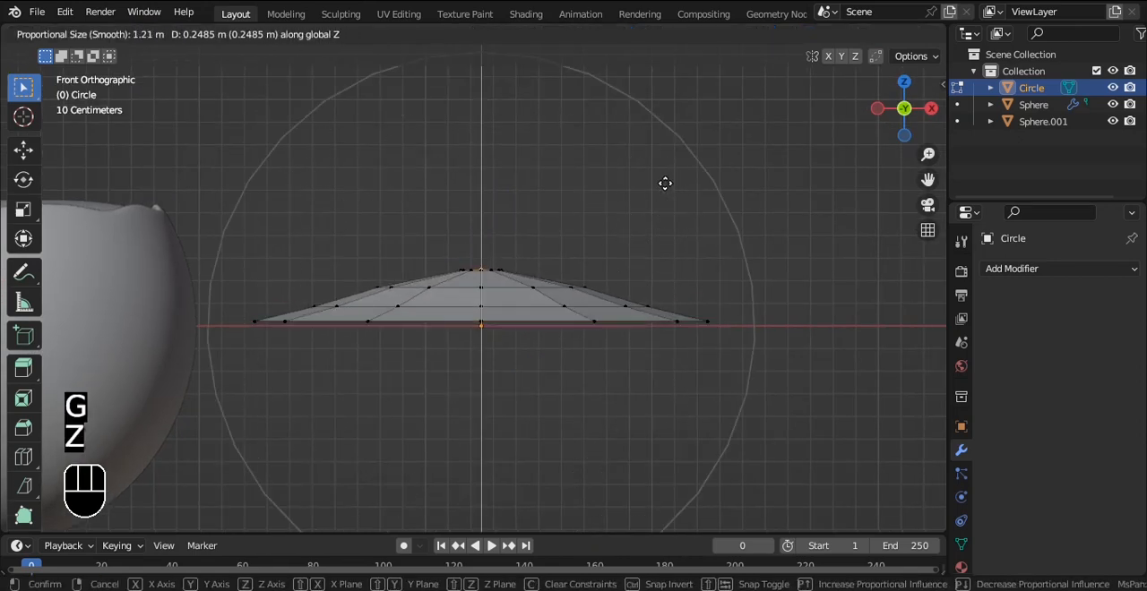
scroll(665, 179, "down", 1)
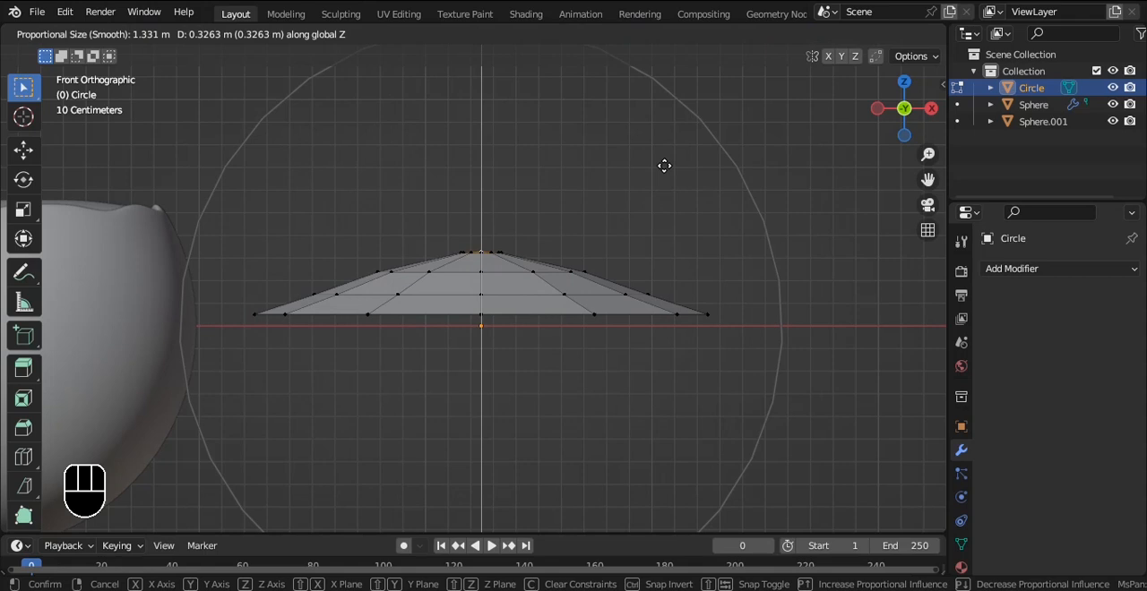
scroll(663, 166, "up", 1)
scroll(664, 166, "down", 1)
left_click(664, 166)
Step: Try a level 3 subdivision surface on the domed disc and undo it
key("Tab")
left_click_drag(665, 168, 663, 228, "alt")
key("ctrl+3")
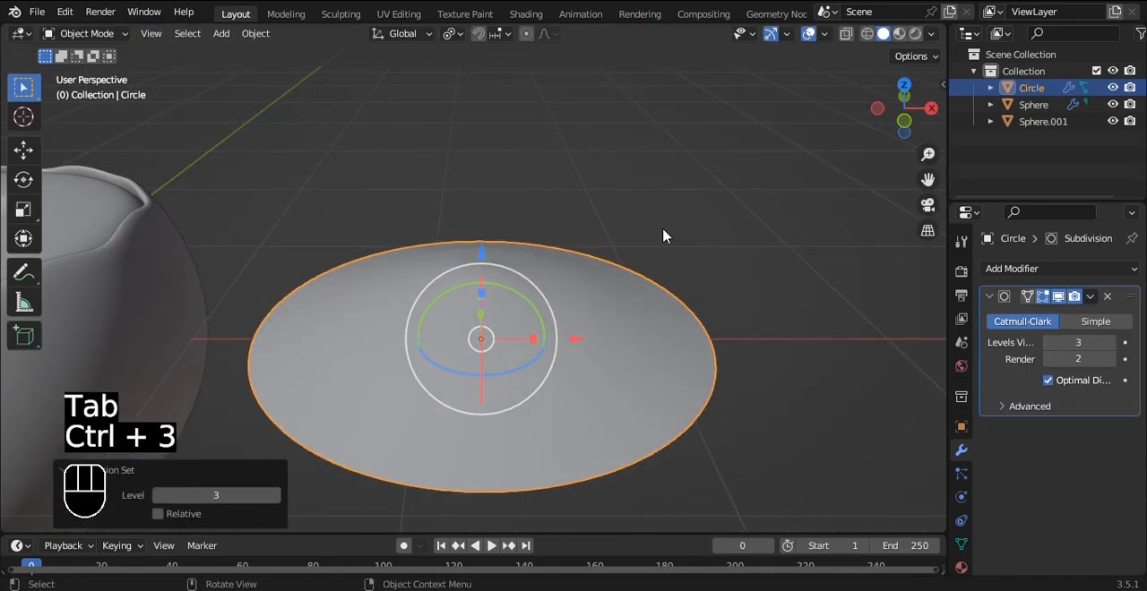
key("ctrl+z")
Step: Select two alternating wedges of faces on the disc, each running from the outer rim to the centre triangle
key("Tab")
key("grave")
left_click(667, 211)
left_click_drag(665, 210, 635, 124, "alt+shift")
key("3")
double_click(446, 335)
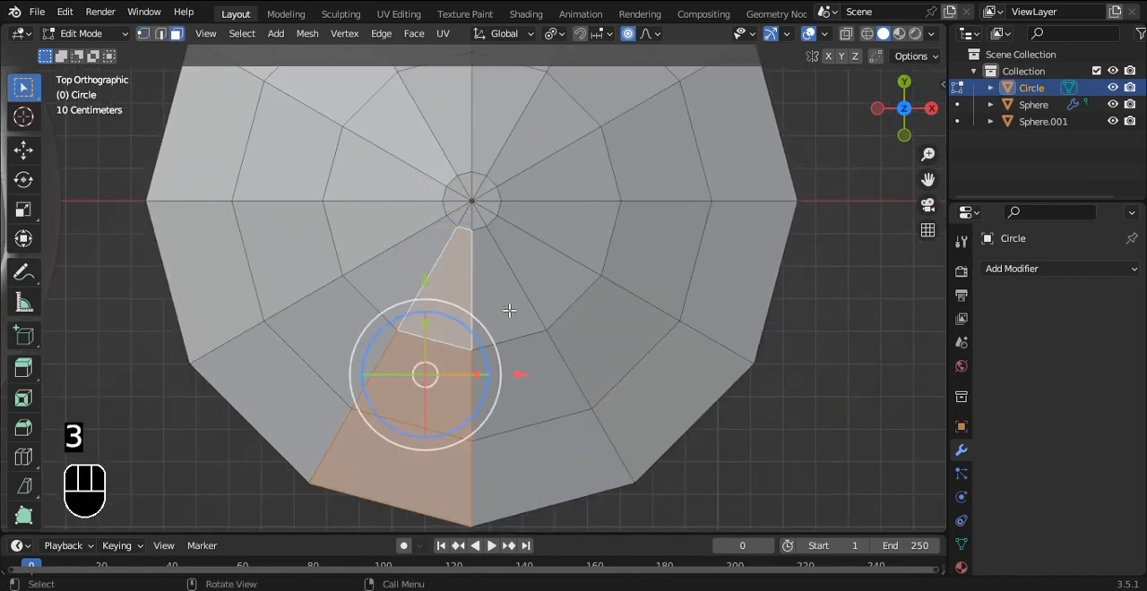
left_click(468, 224, "shift")
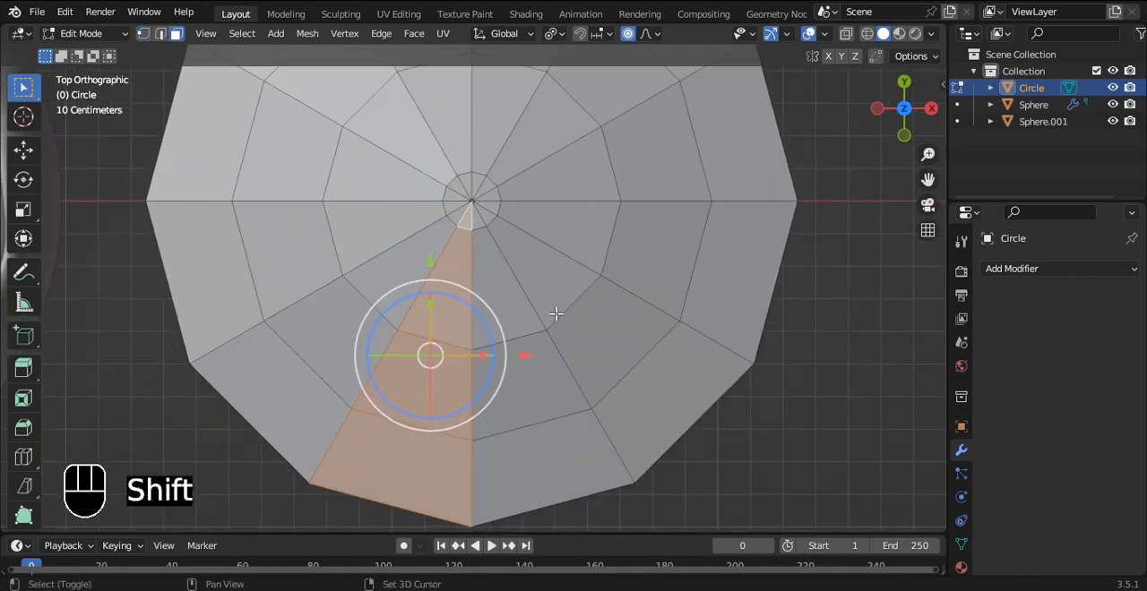
left_click(556, 313, "alt+shift")
left_click(488, 218, "shift")
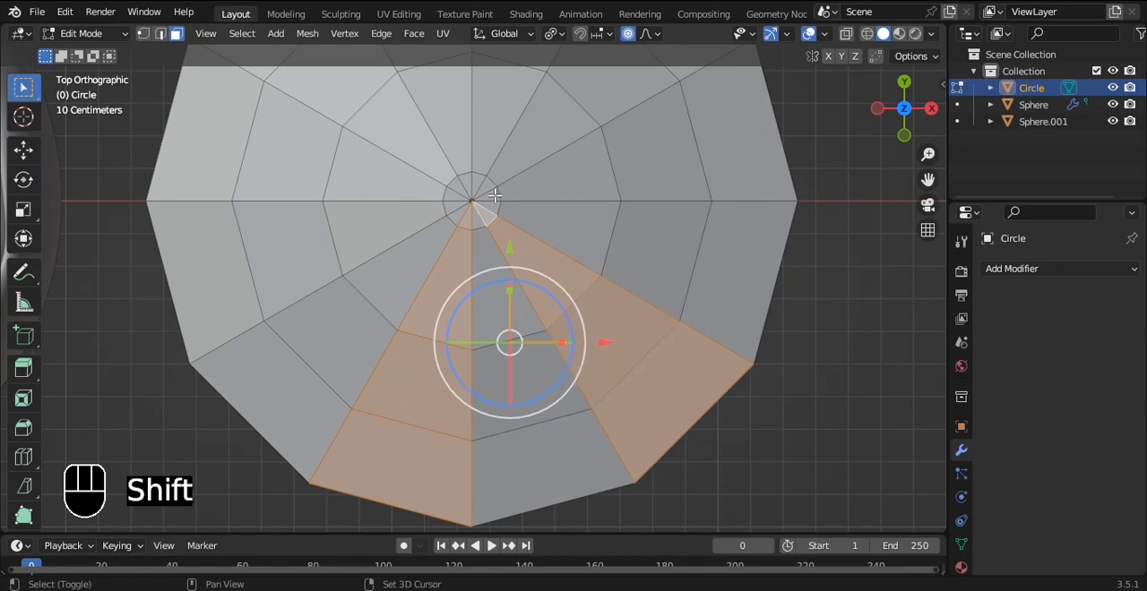
Step: Add the remaining four alternating wedges around the disc to the face selection, including their centre triangles
left_click(498, 195, "alt+shift")
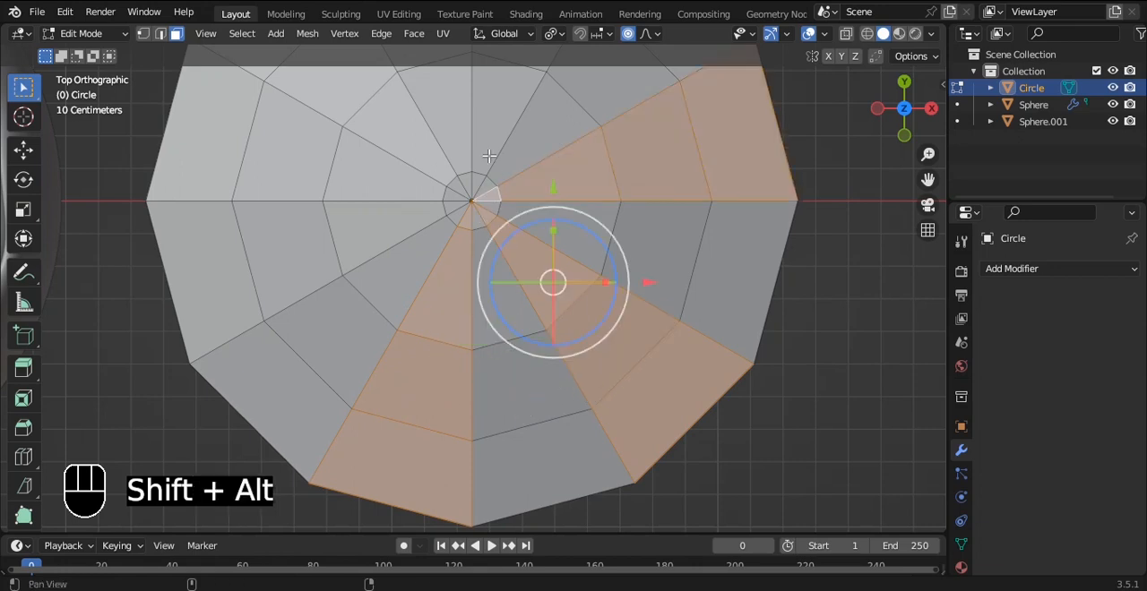
middle_click_drag(489, 157, 493, 236, "shift")
left_click(491, 244, "shift")
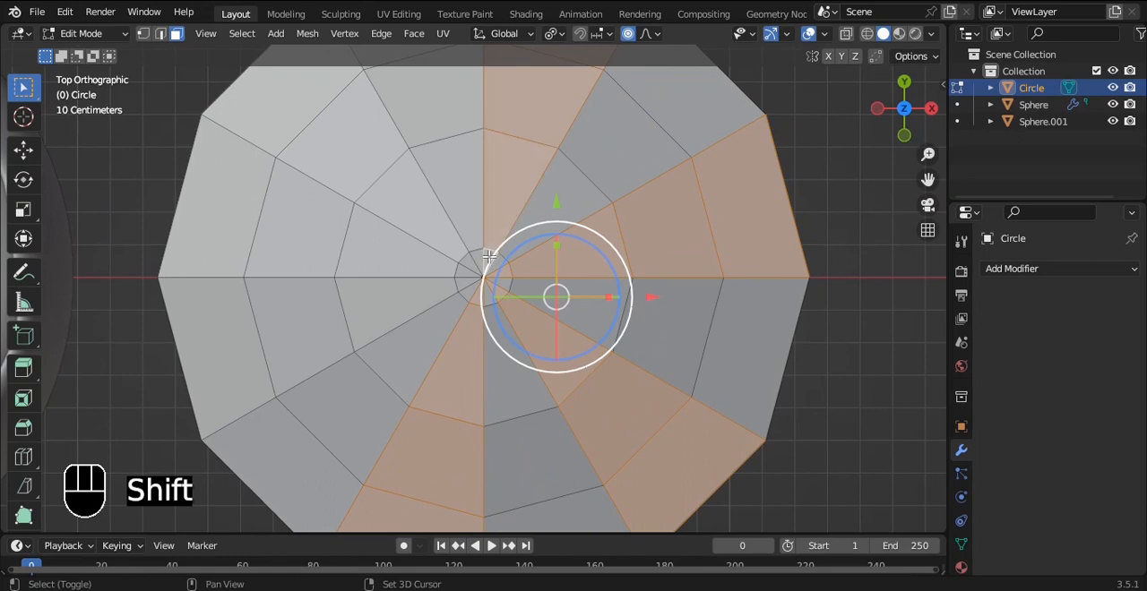
left_click(459, 257, "shift")
left_click(462, 260, "alt+shift")
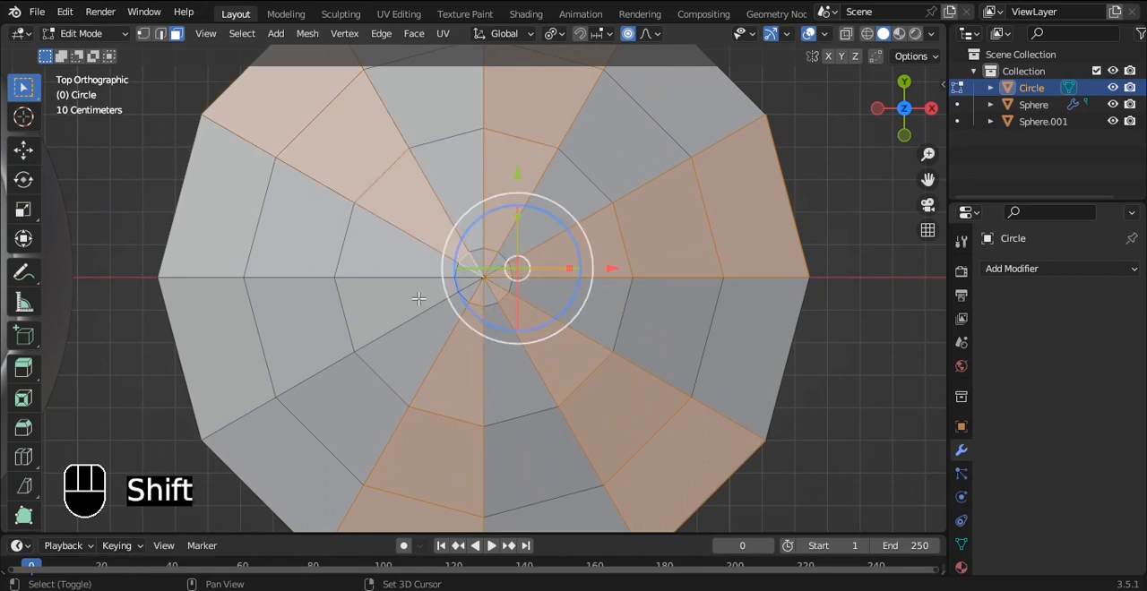
left_click(341, 314, "alt+shift")
left_click(466, 280, "shift")
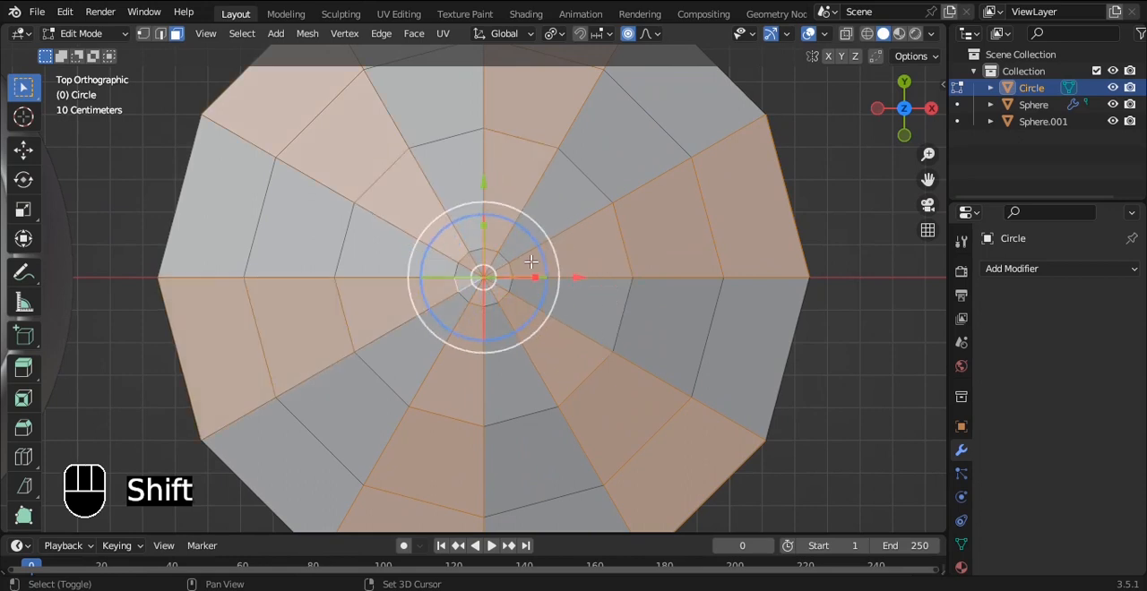
scroll(526, 264, "up", 2)
scroll(529, 260, "down", 4)
Step: Give the disc a new blue material with hue 0.596, saturation 0.897 and value 0.8, shown in material preview shading
key("Tab")
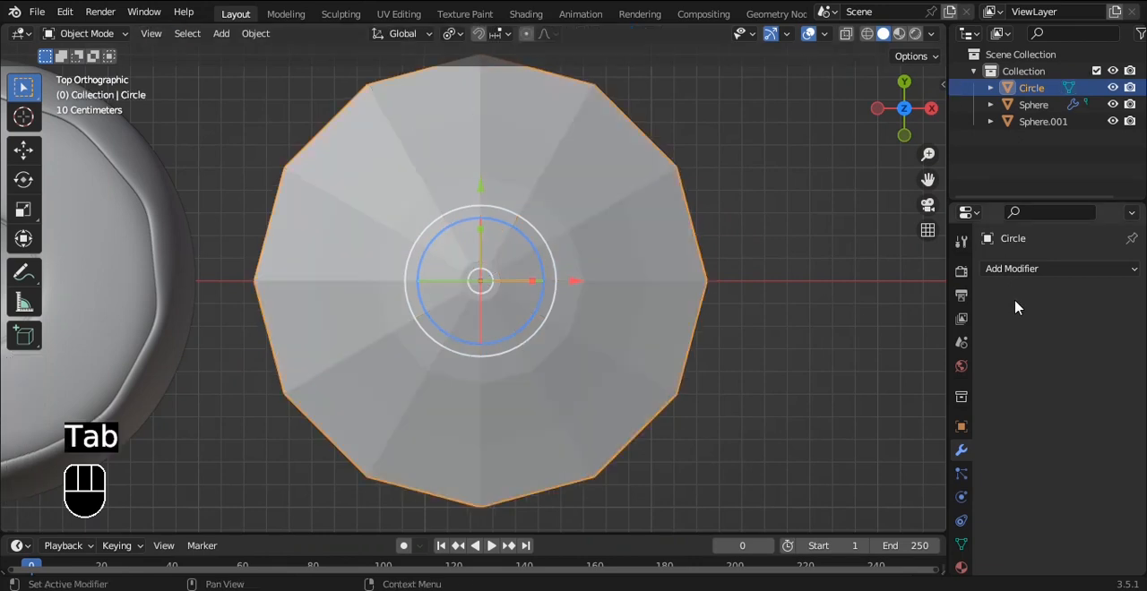
left_click(959, 567)
left_click(1083, 491)
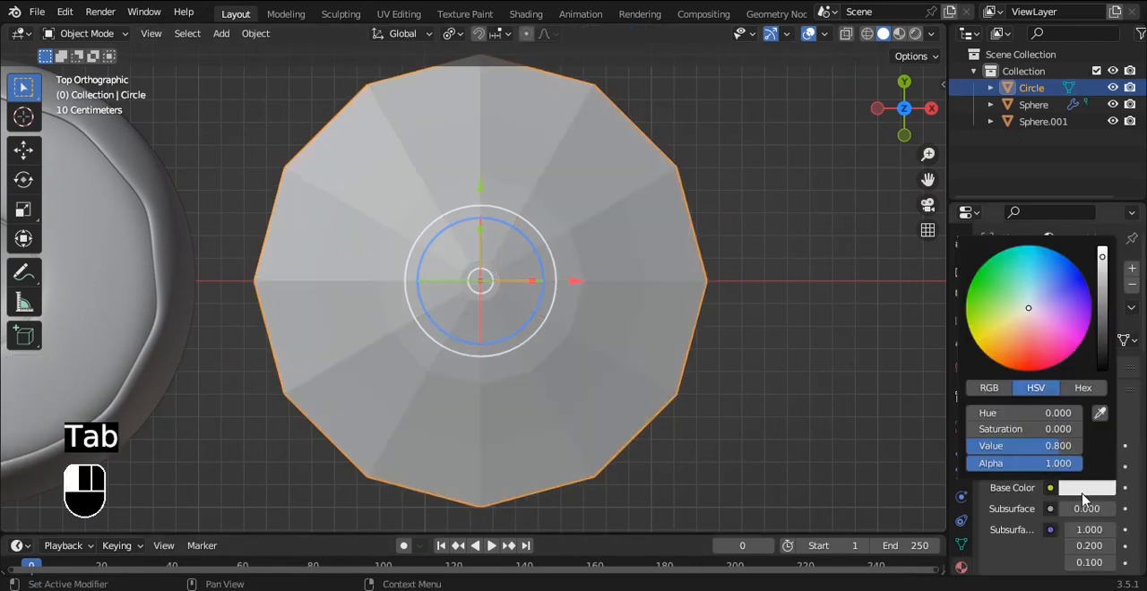
left_click(1045, 290)
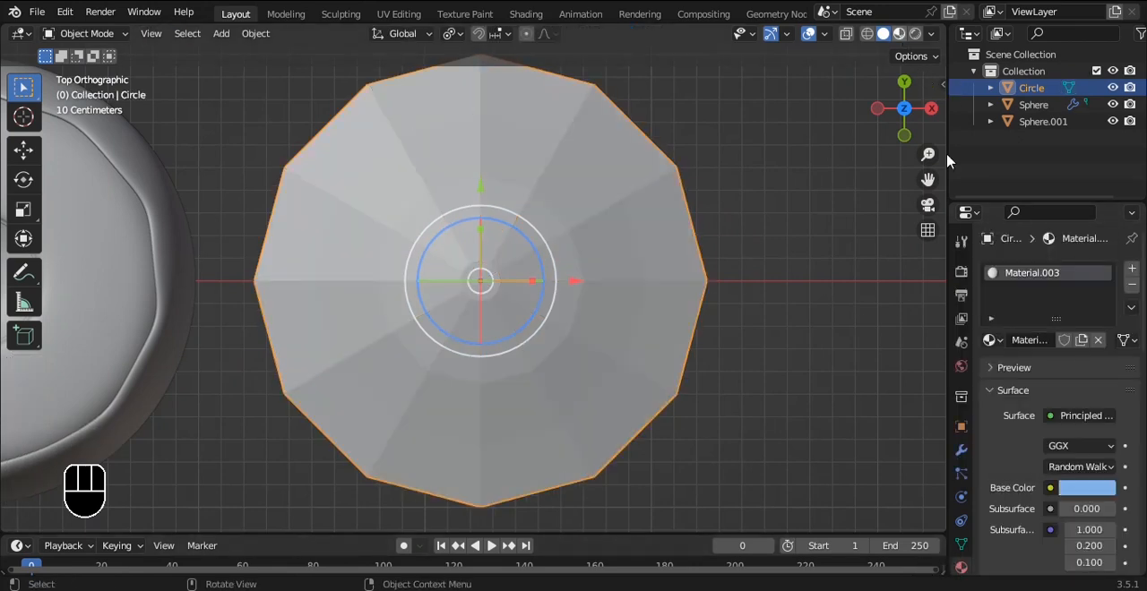
left_click(899, 34)
middle_click_drag(717, 358, 696, 254)
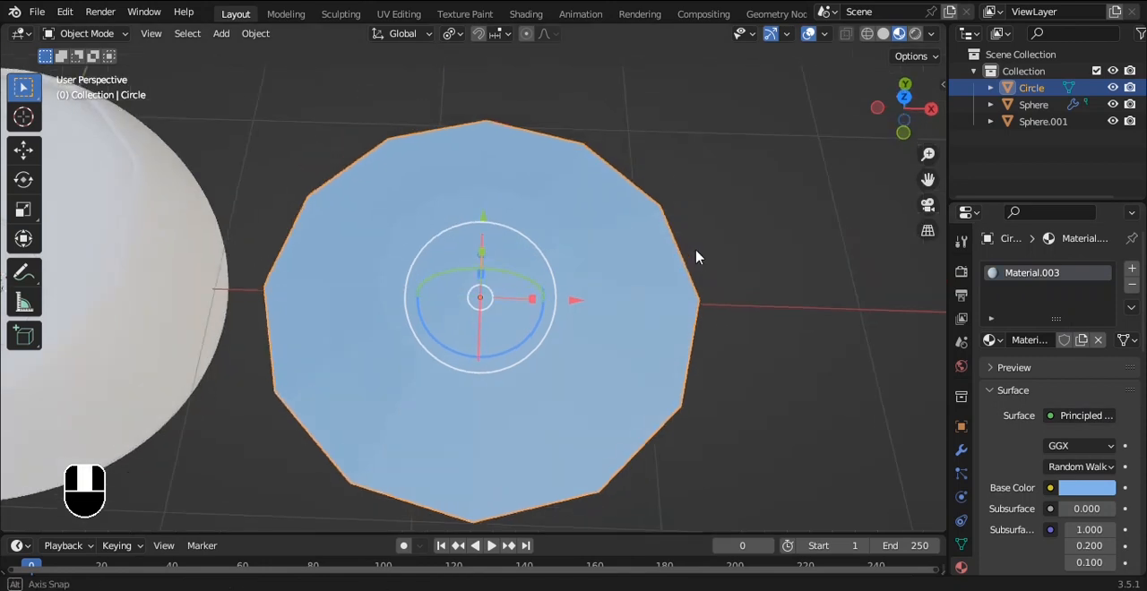
left_click(1081, 489)
left_click(1046, 273)
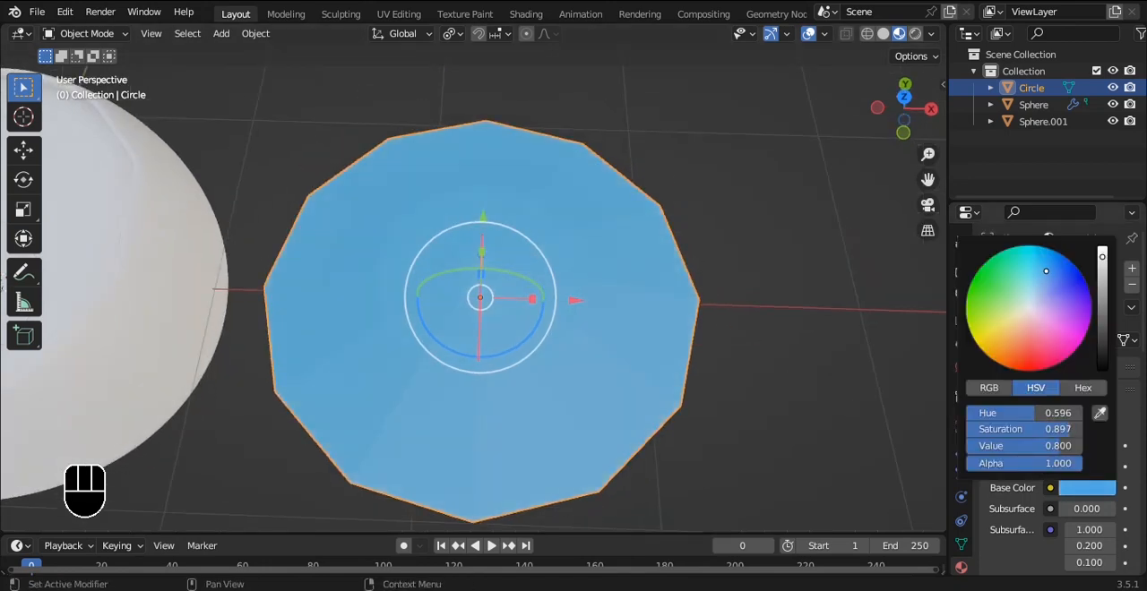
Step: Add a second, empty material slot to the disc and assign it to the selected alternating wedges
key("Tab")
left_click(1132, 271)
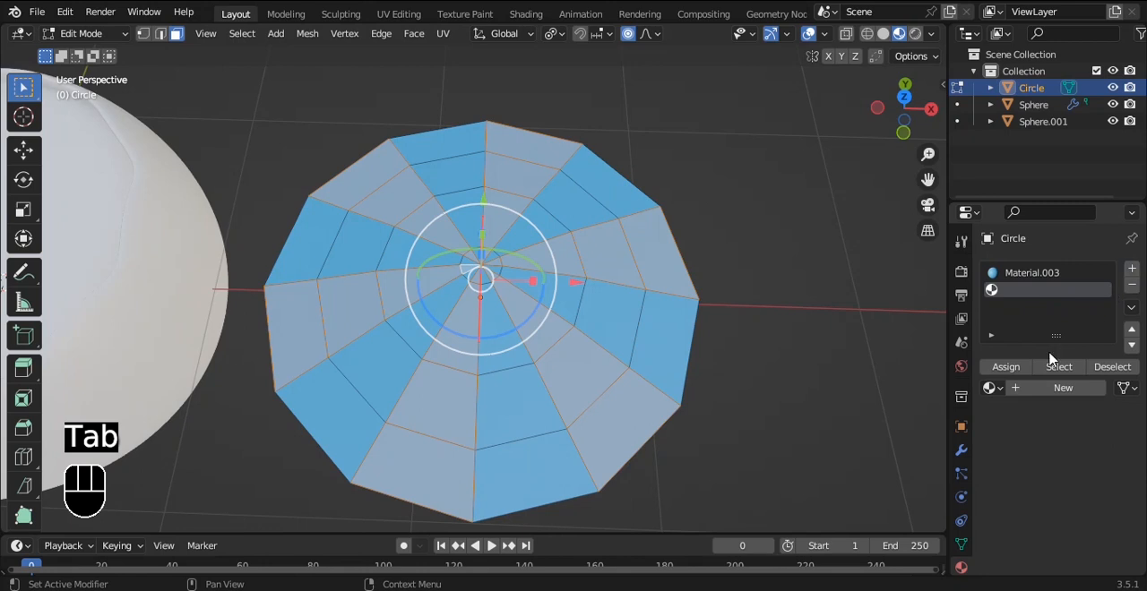
left_click(1005, 367)
key("Tab")
mouse_move(653, 263)
middle_mouse_down("alt")
mouse_move(655, 182)
mouse_move(642, 256)
middle_mouse_up("alt")
scroll(528, 235, "up", 4)
Step: Turn off proportional editing and select only the disc's centre vertex
key("Tab")
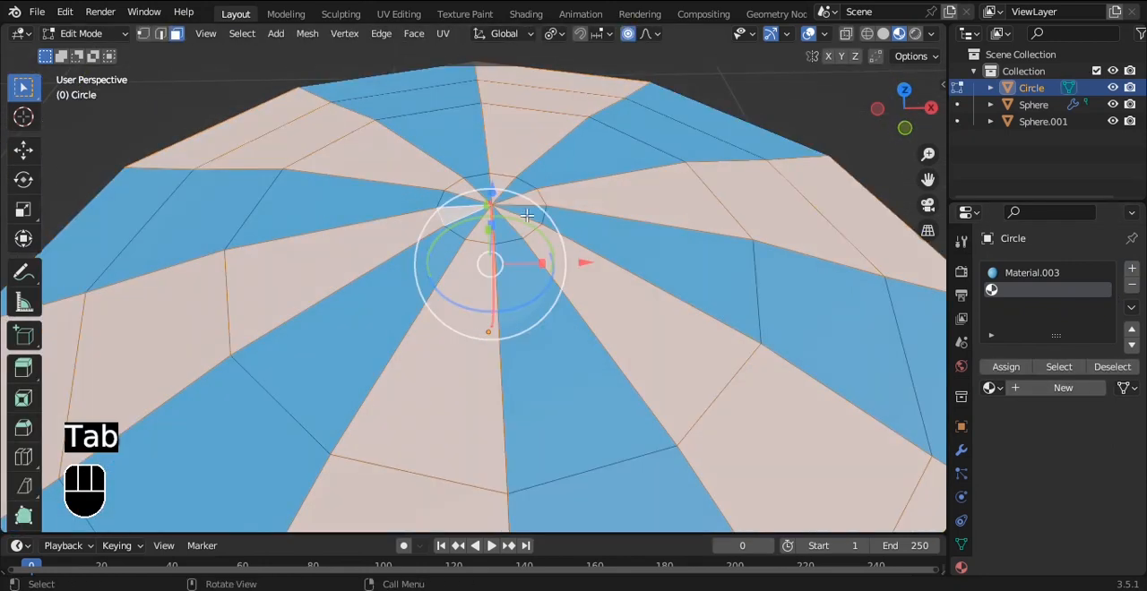
left_click(496, 199)
middle_click_drag(496, 199, 614, 76, "alt")
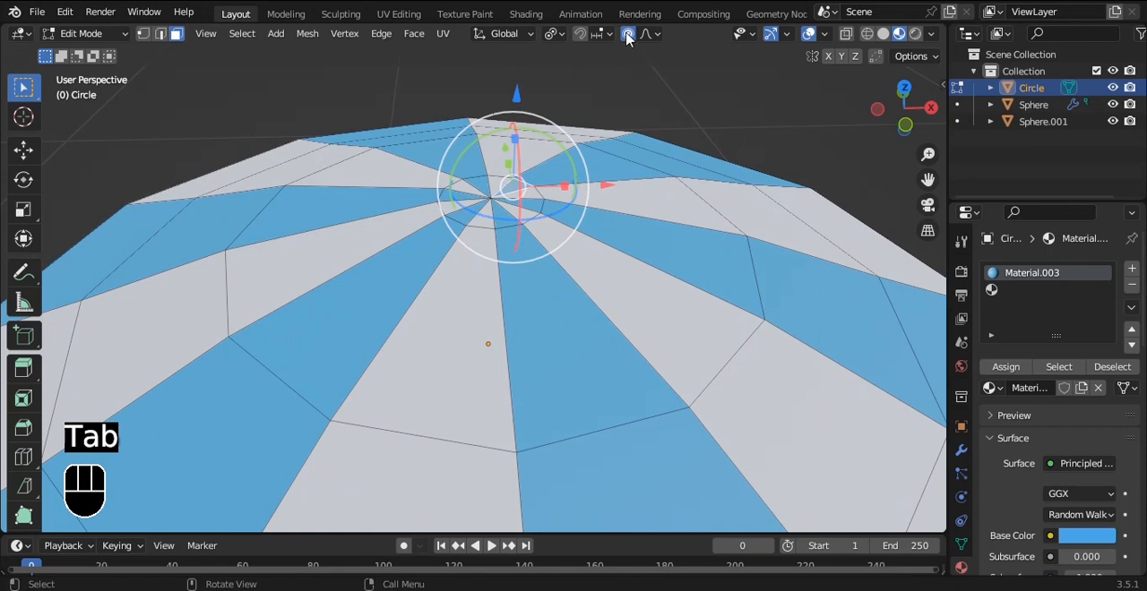
key("1")
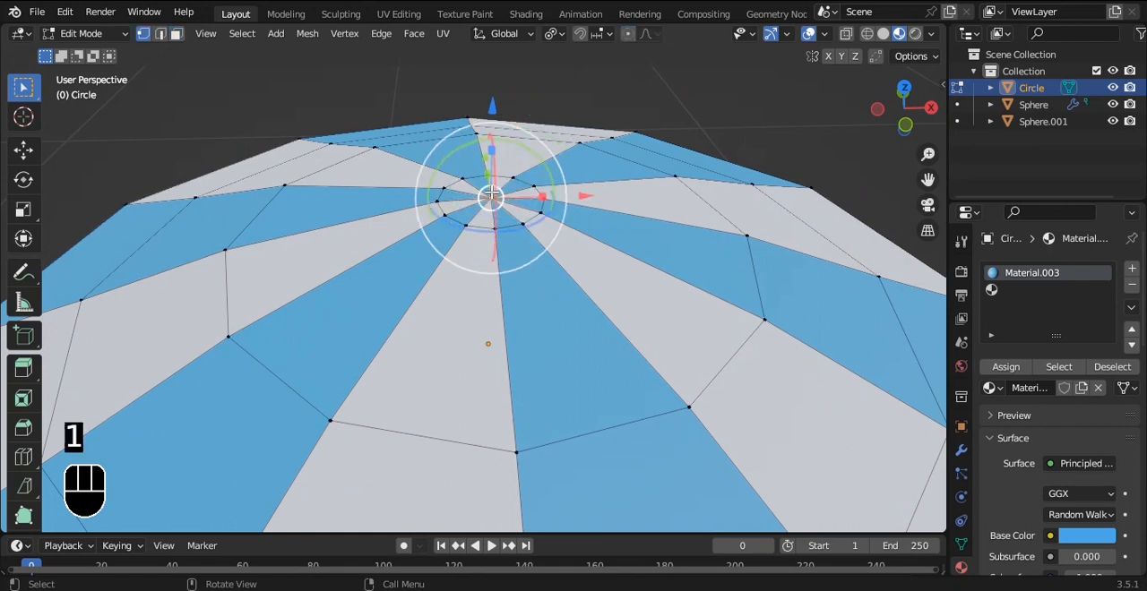
Step: Raise the centre vertex slightly above the innermost ring to form a pointed peak
key("grave")
left_click(504, 135)
middle_click_drag(505, 139, 504, 296, "alt+shift")
scroll(504, 297, "up", 5)
middle_click_drag(526, 380, 484, 294, "alt+shift")
left_click_drag(484, 294, 479, 258)
key("Tab")
scroll(479, 258, "down", 13)
scroll(503, 260, "up", 6)
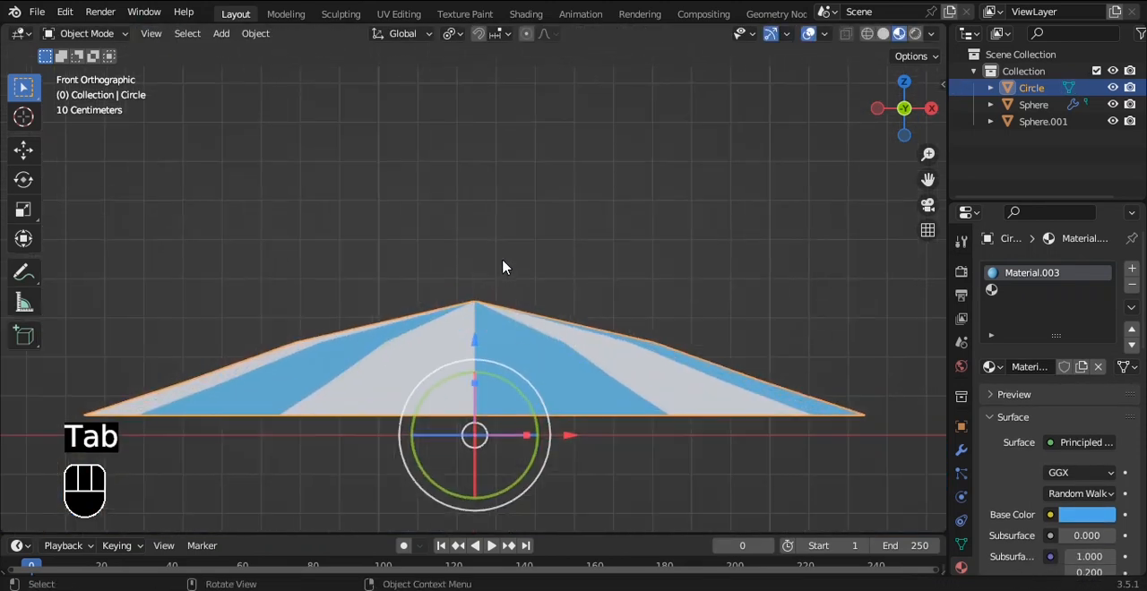
Step: Scale the second ring below the peak slightly inward to straighten the canopy's slope
key("Tab")
left_click(513, 365, "alt")
key("s")
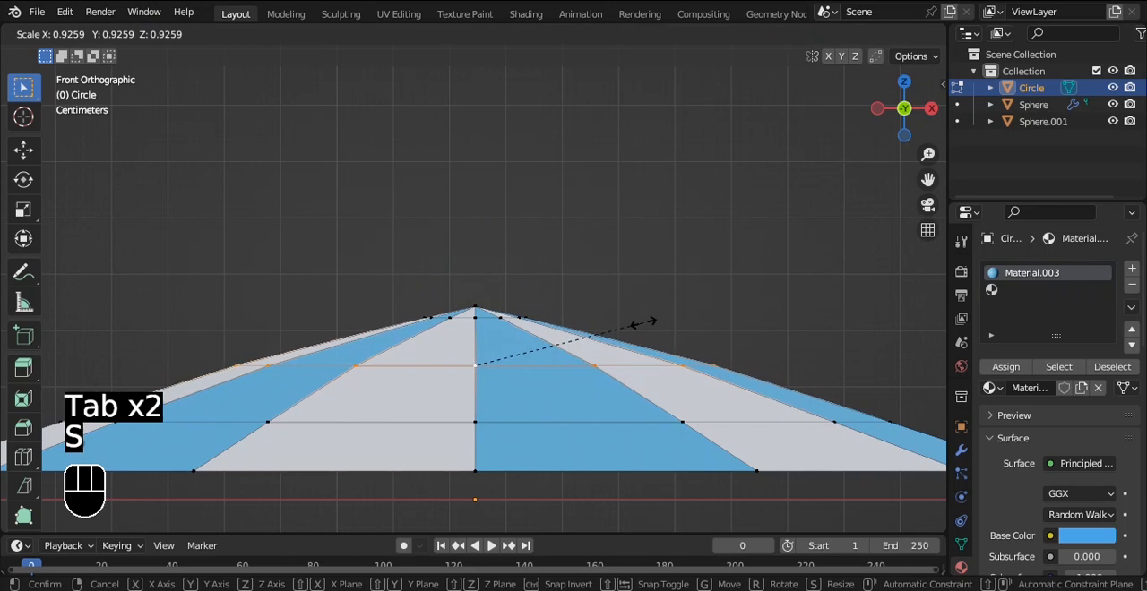
left_click(640, 321)
key("Tab")
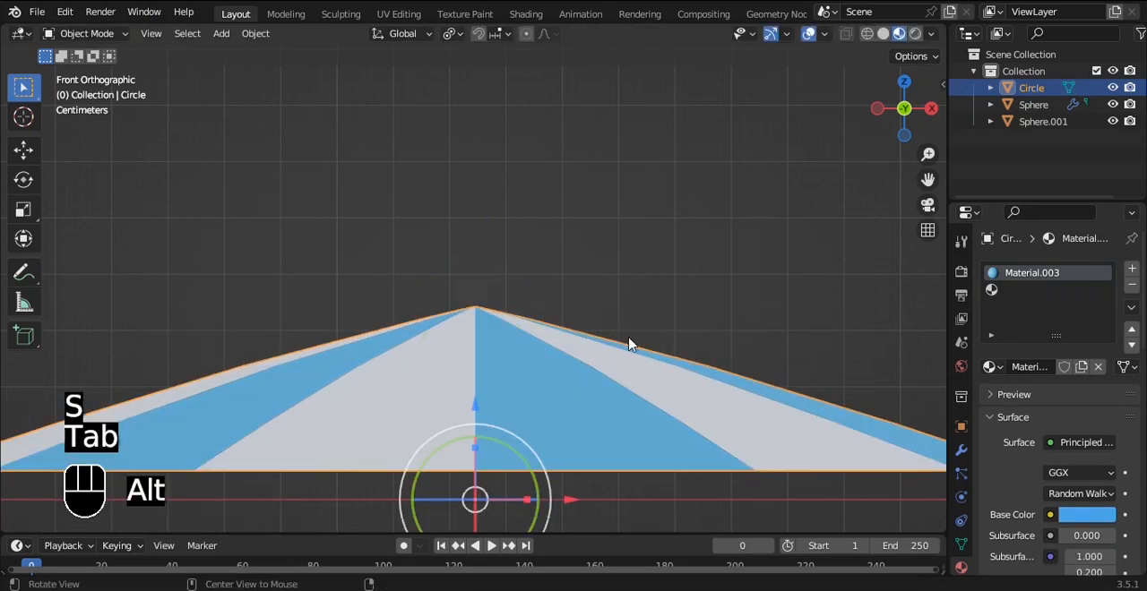
middle_click_drag(637, 339, 627, 292, "alt")
Step: Select the small ring around the peak and extrude it in place without any offset
key("Tab")
key("a")
left_click(520, 310)
scroll(528, 296, "down", 5)
key("grave")
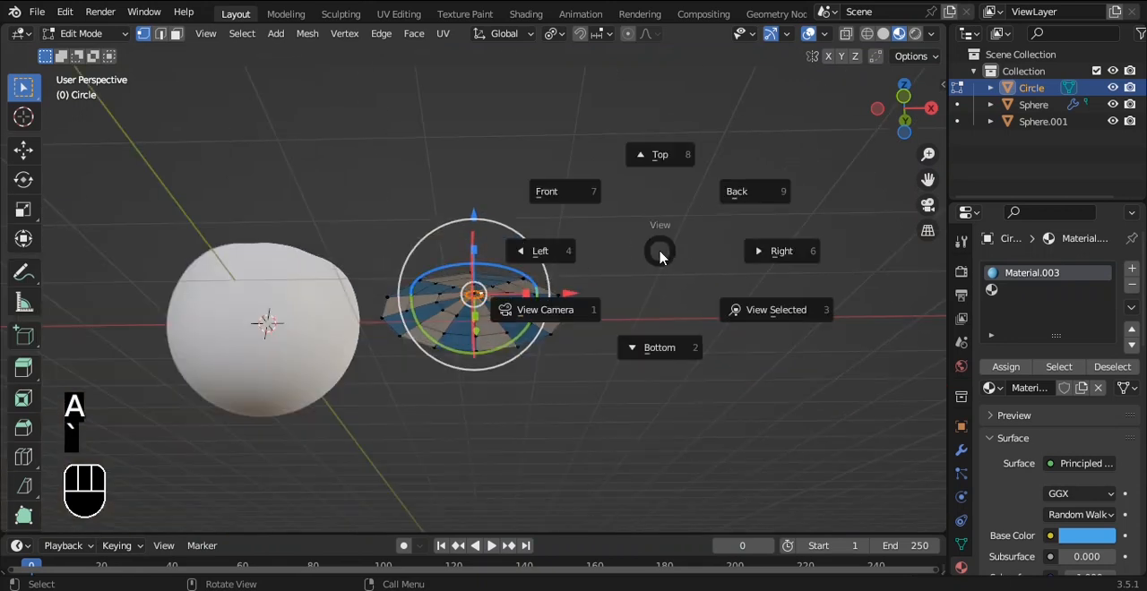
left_click(604, 202)
key("e")
key("z")
right_click(618, 289)
Step: Move the extruded ring down about 0.37 m along Z to start a pole beneath the canopy
scroll(595, 243, "up", 10)
left_click_drag(604, 227, 612, 261, "alt")
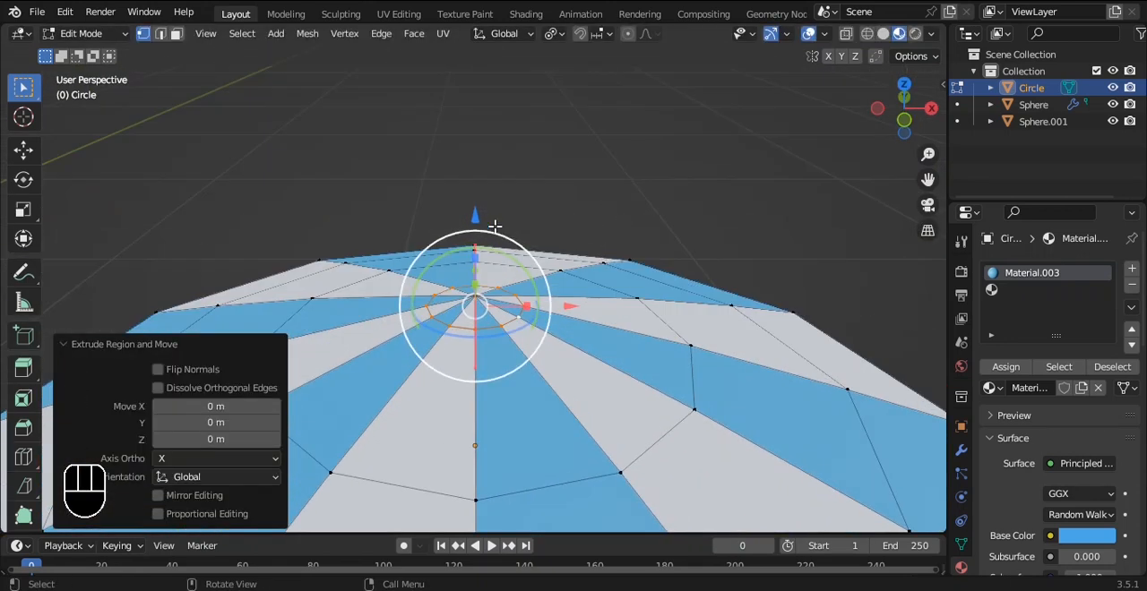
key("g")
key("z")
left_click(483, 439)
key("grave")
left_click(441, 333)
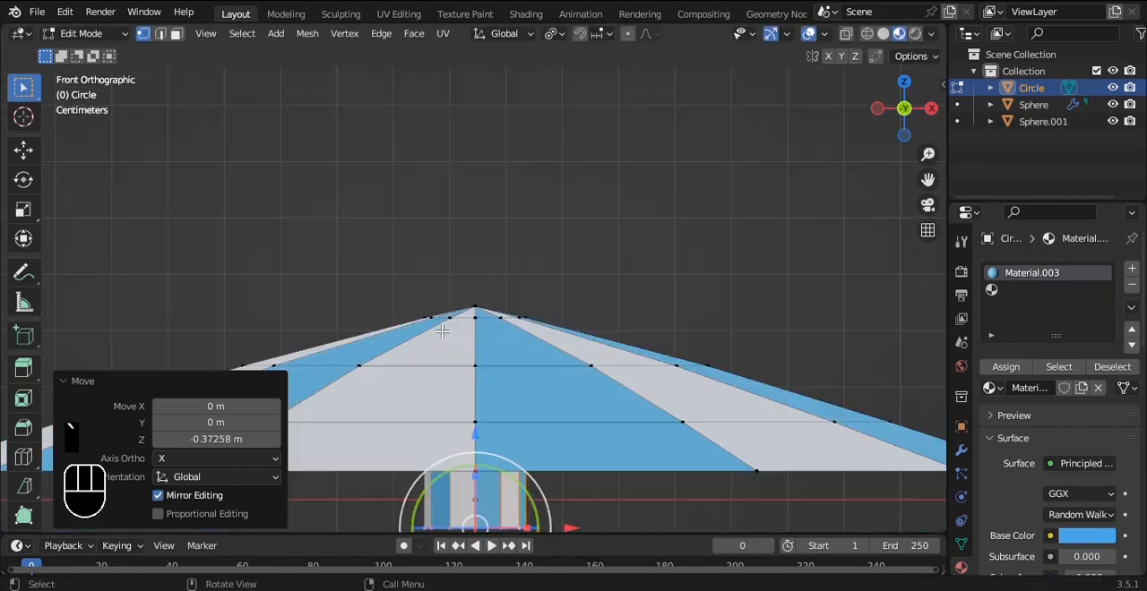
Step: Lower the pole's end ring a further 1.12 m or so along Z to lengthen the pole
scroll(441, 332, "down", 2)
middle_click_drag(490, 341, 500, 206, "shift")
scroll(502, 206, "down", 3)
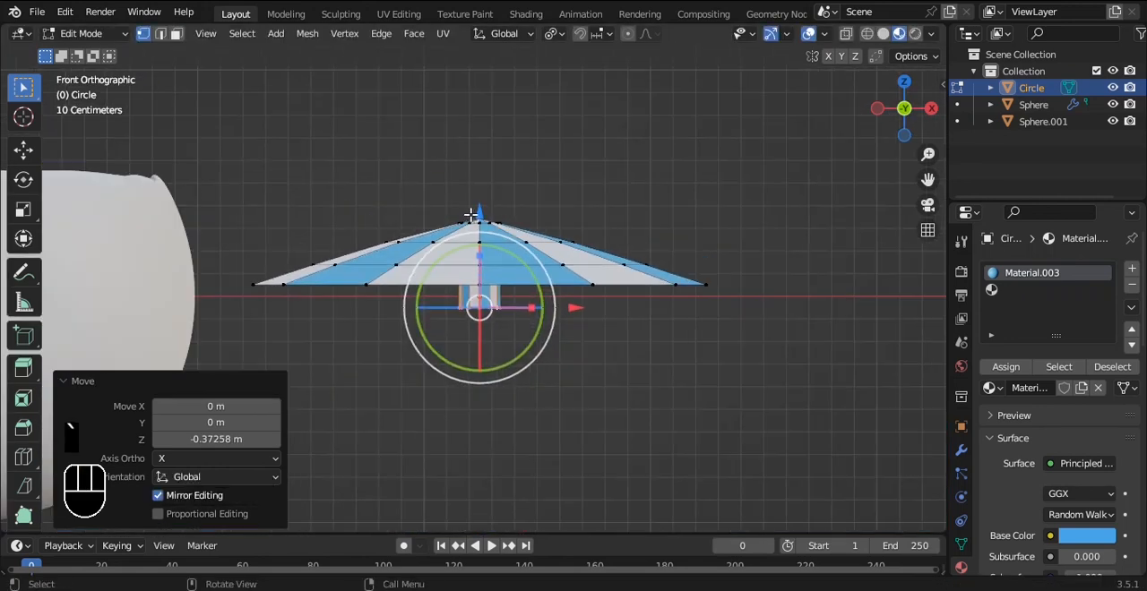
key("g")
key("z")
left_click(486, 469)
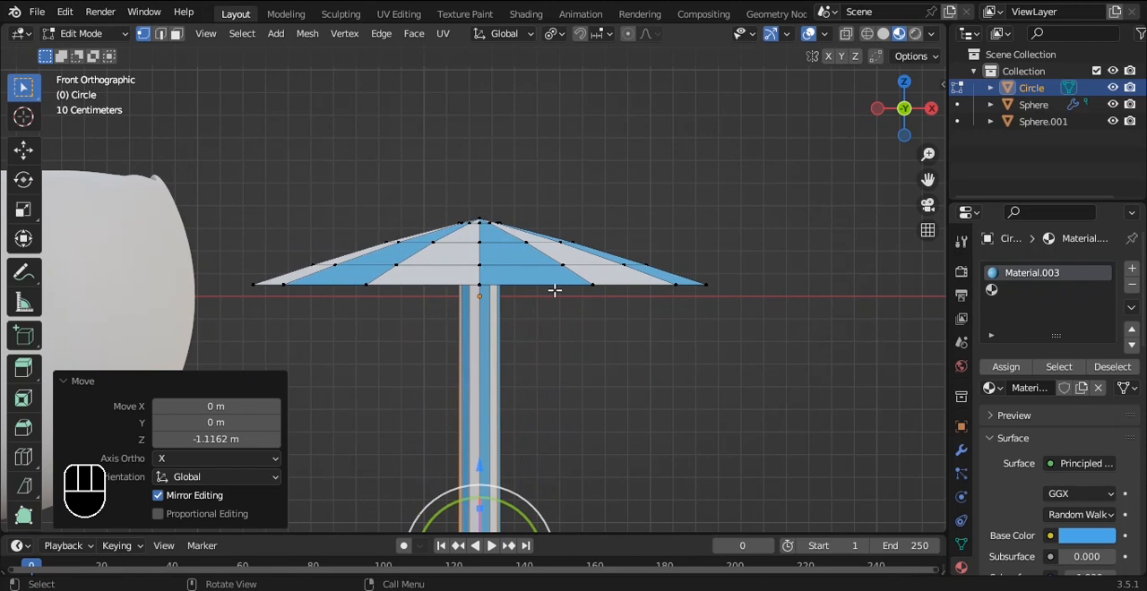
Step: Extrude the canopy's outer rim loop down about 0.098 m along Z to form a vertical edge band
scroll(554, 291, "down", 1)
left_click(552, 287, "alt")
scroll(627, 233, "up", 2)
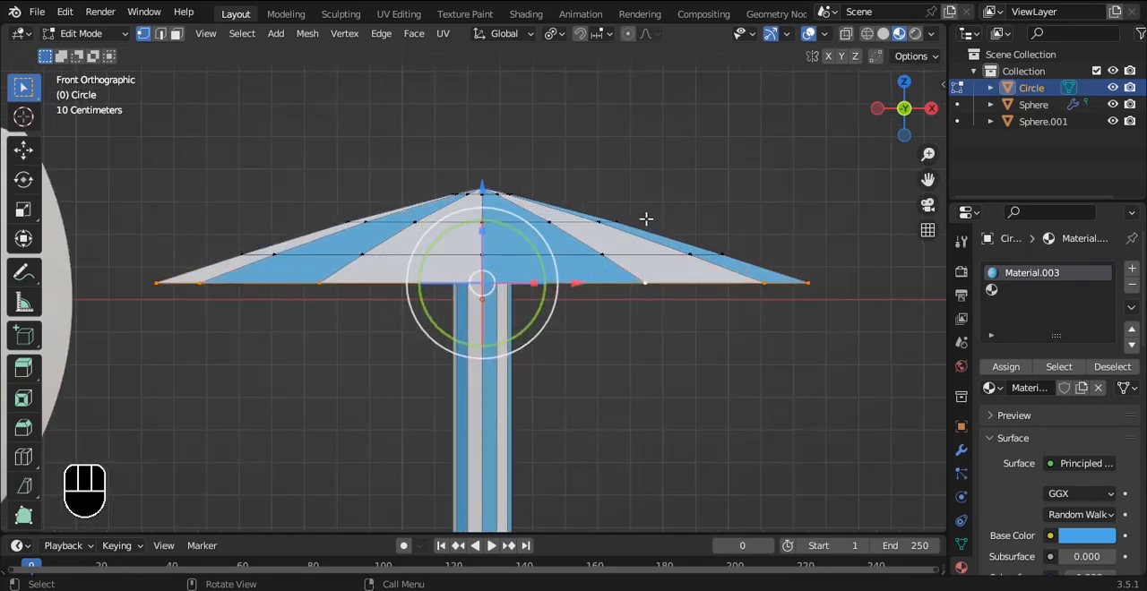
key("e")
key("z")
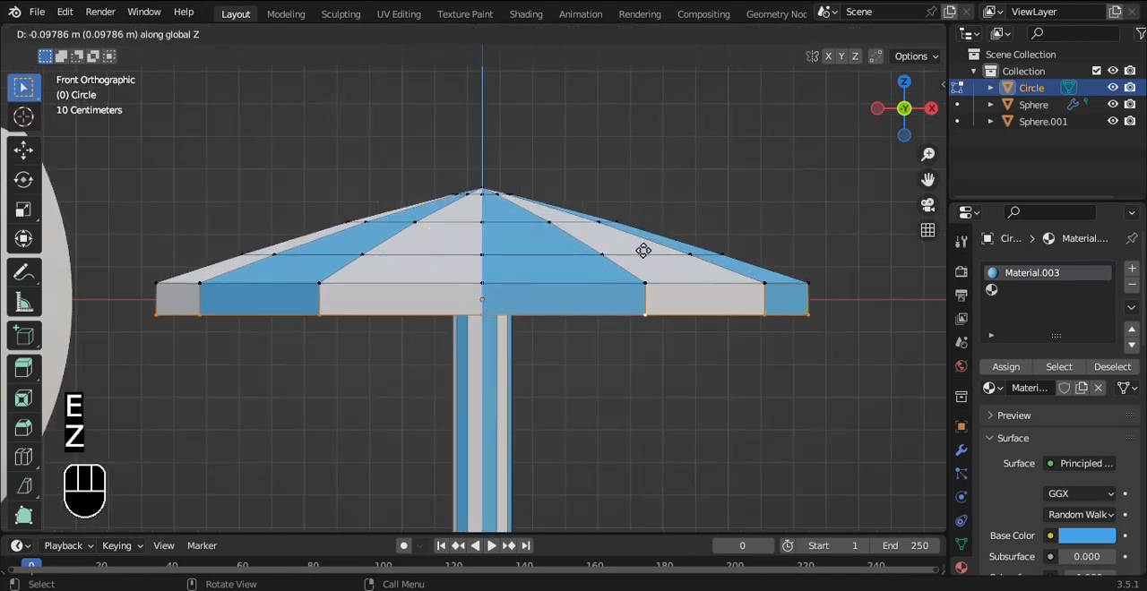
left_click(643, 251)
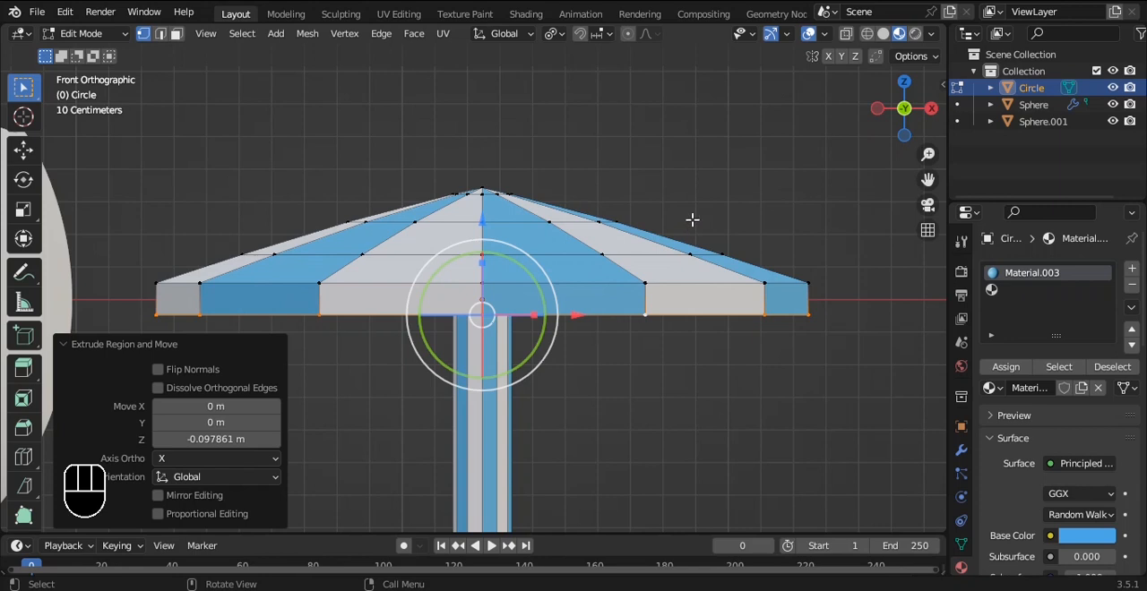
key("ctrl+v")
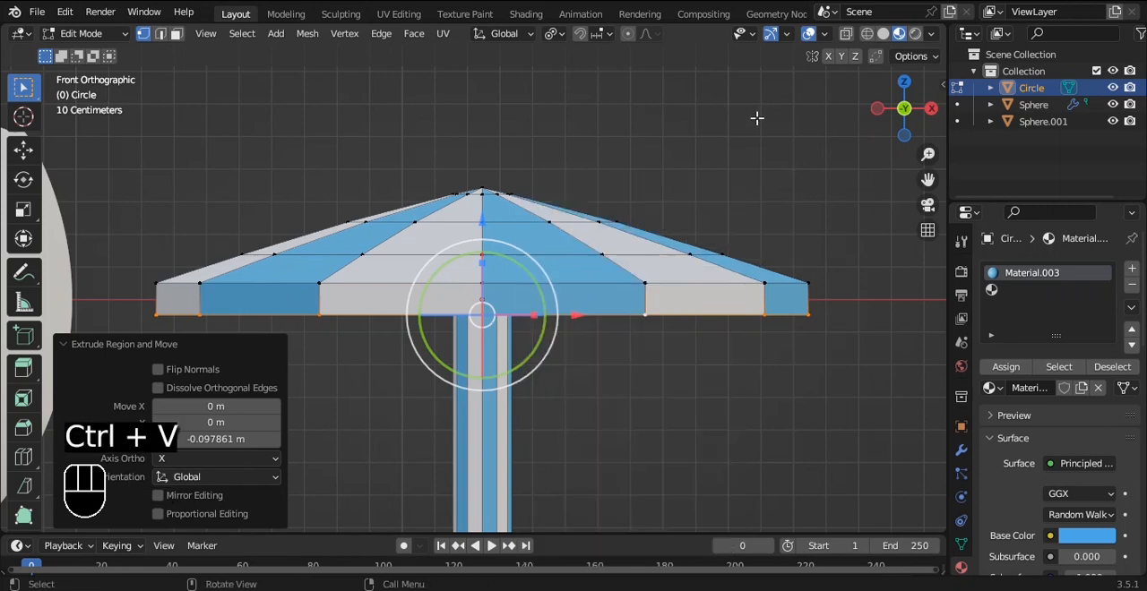
key("v")
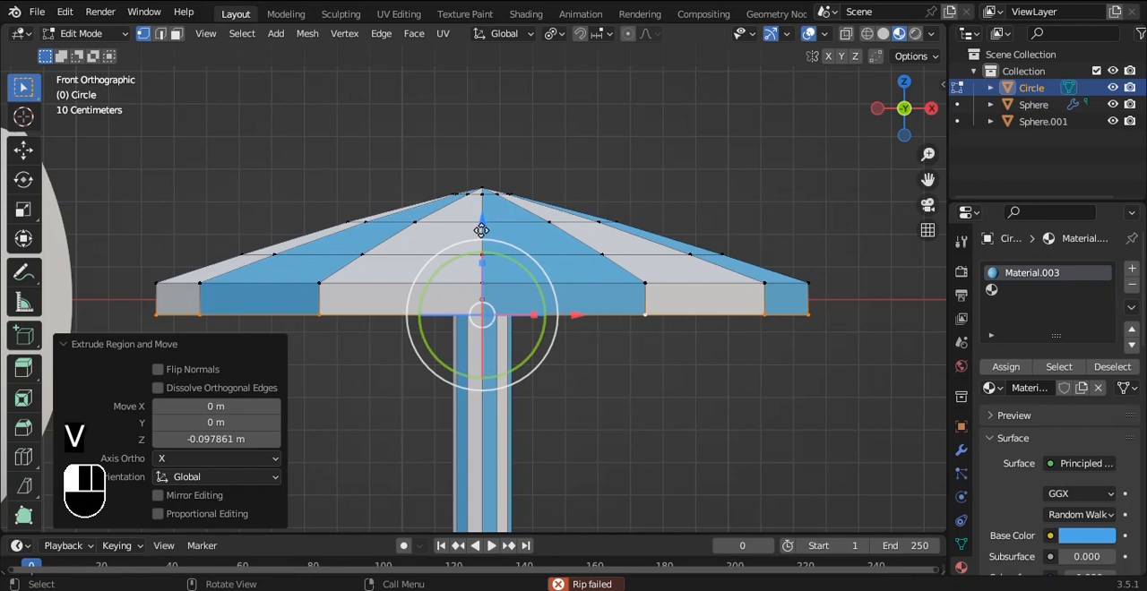
key("ctrl+z")
key("s")
right_click(692, 248)
Step: Move the end ring of the umbrella pole slightly farther down along Z to lengthen the pole
key("Tab")
middle_click_drag(696, 244, 678, 277, "alt")
key("grave")
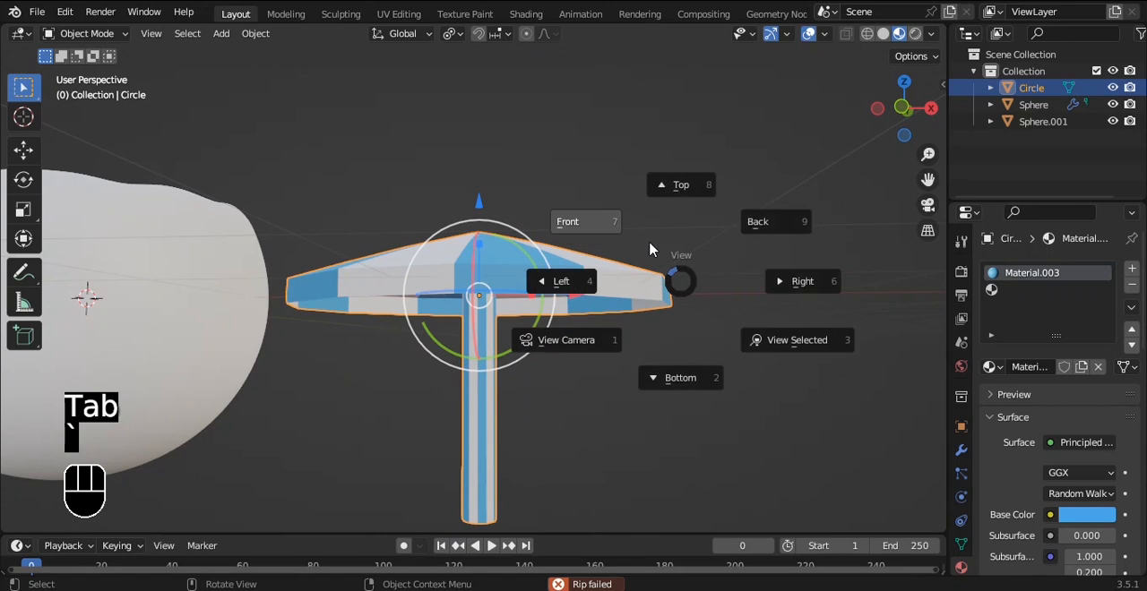
left_click(649, 249)
middle_click_drag(577, 296, 618, 221, "alt+shift")
key("Tab")
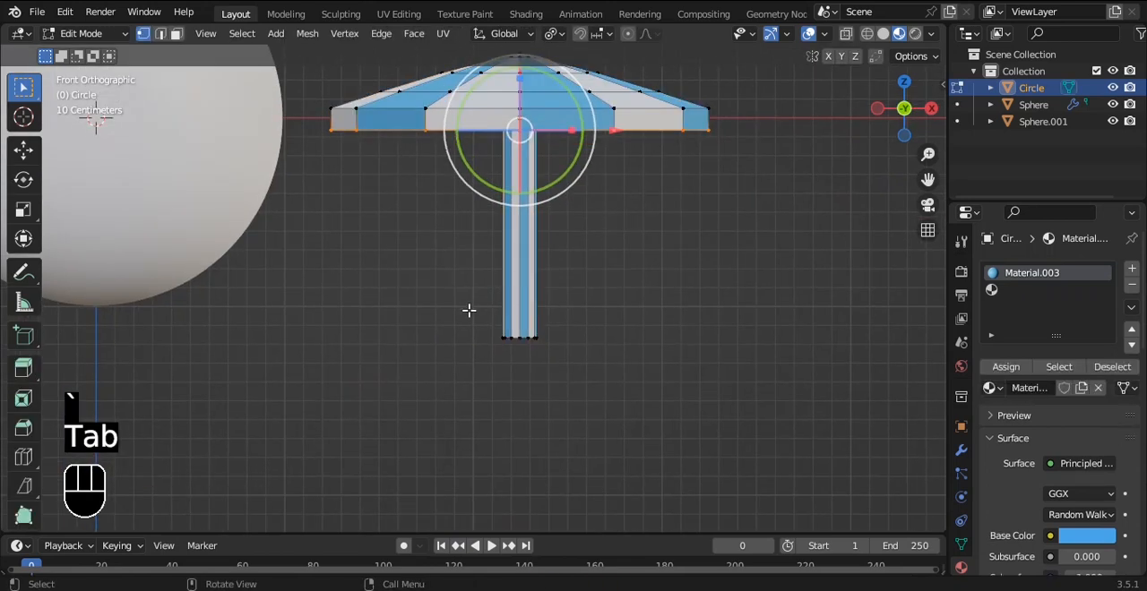
key("alt+z")
left_click_drag(523, 243, 518, 267)
key("Tab")
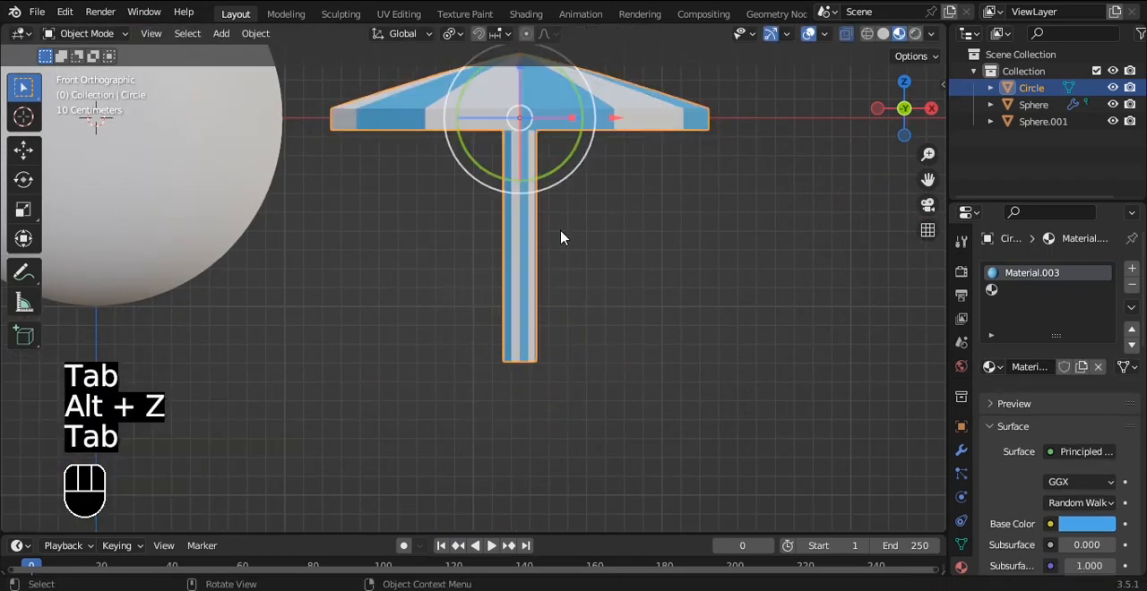
Step: Raise the pole's end ring along Z to shorten the umbrella pole
scroll(565, 231, "down", 4)
middle_click_drag(582, 204, 658, 314, "alt+shift")
key("Tab")
left_click_drag(566, 338, 567, 314)
key("Tab")
Step: Scale the whole umbrella uniformly to about 0.578
left_click_drag(669, 257, 674, 306, "alt")
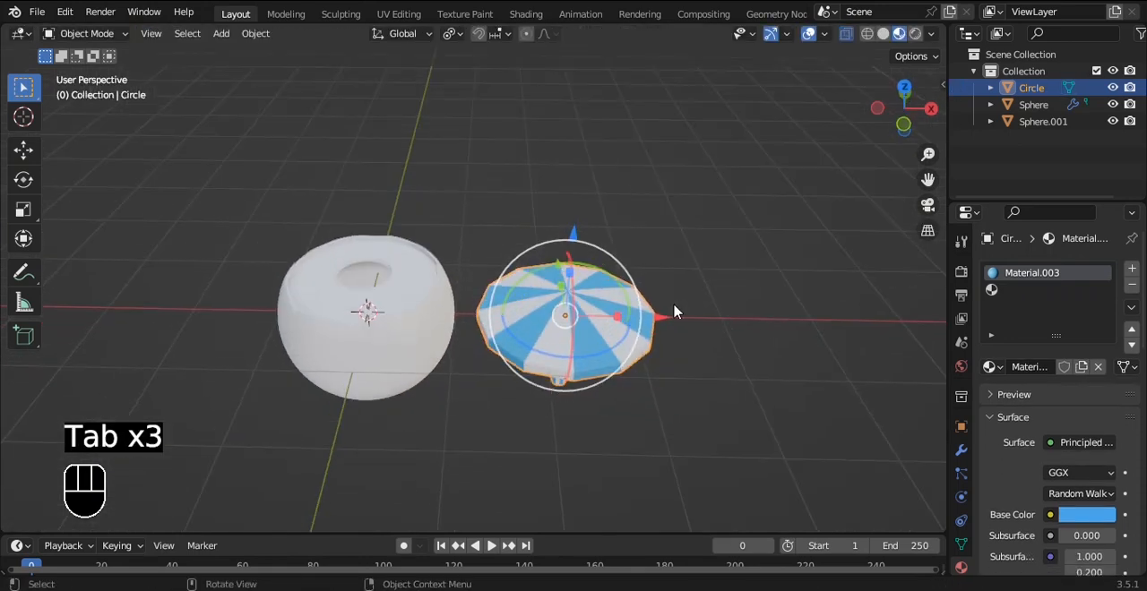
key("s")
left_click(637, 312)
Step: Raise the umbrella along Z and move it about -1.62 m along X so it stands over the bowl's rim
key("g")
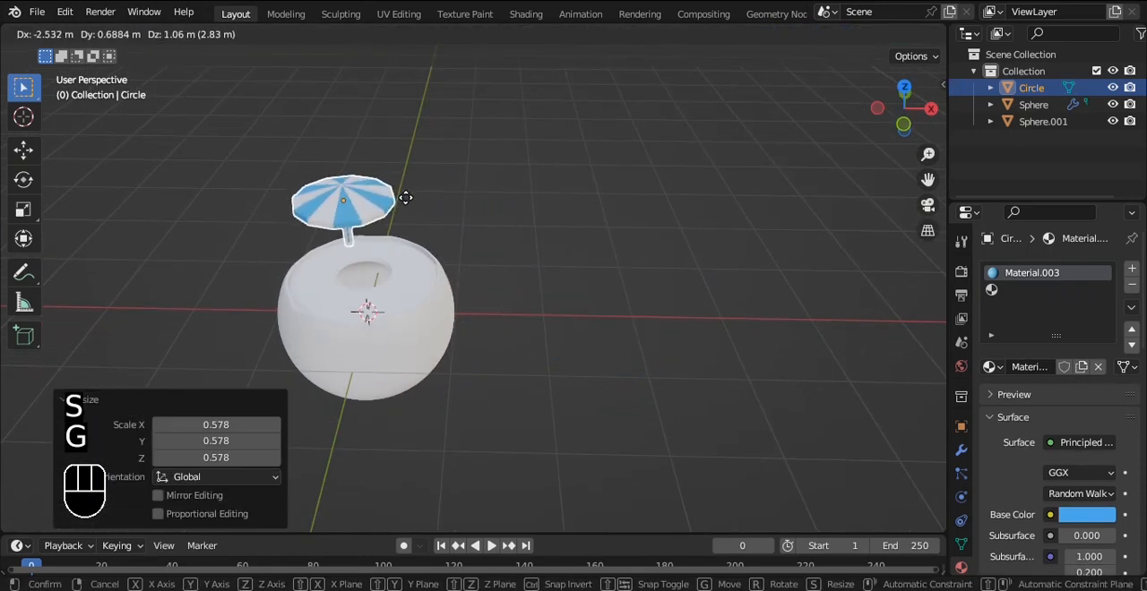
left_click(678, 277)
key("grave")
left_click(567, 235)
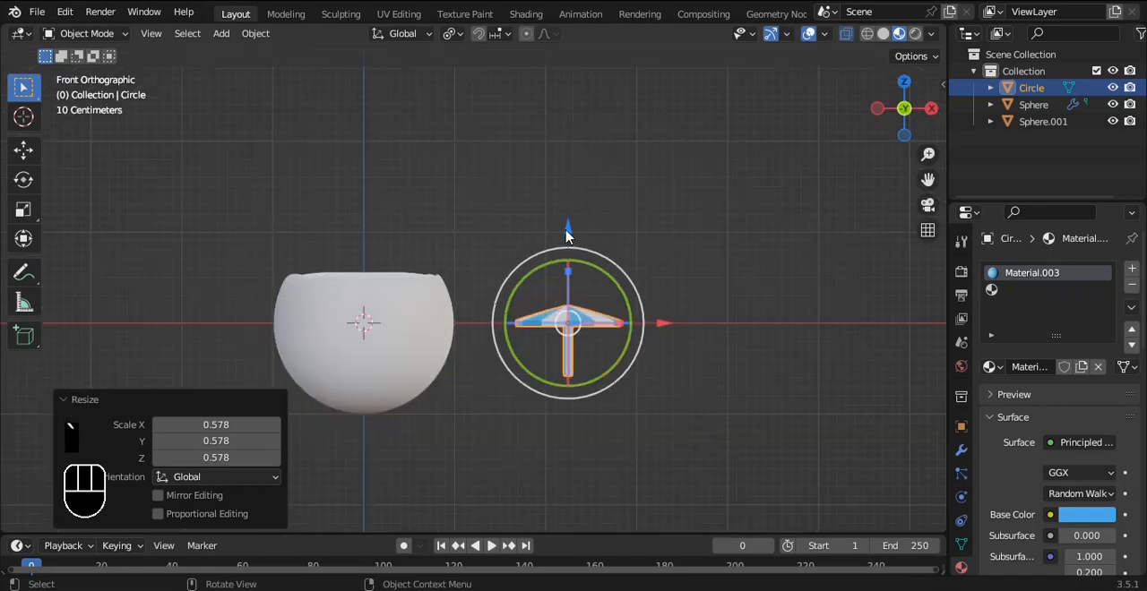
left_click_drag(567, 235, 553, 141)
left_click_drag(664, 229, 622, 297)
scroll(483, 210, "up", 4)
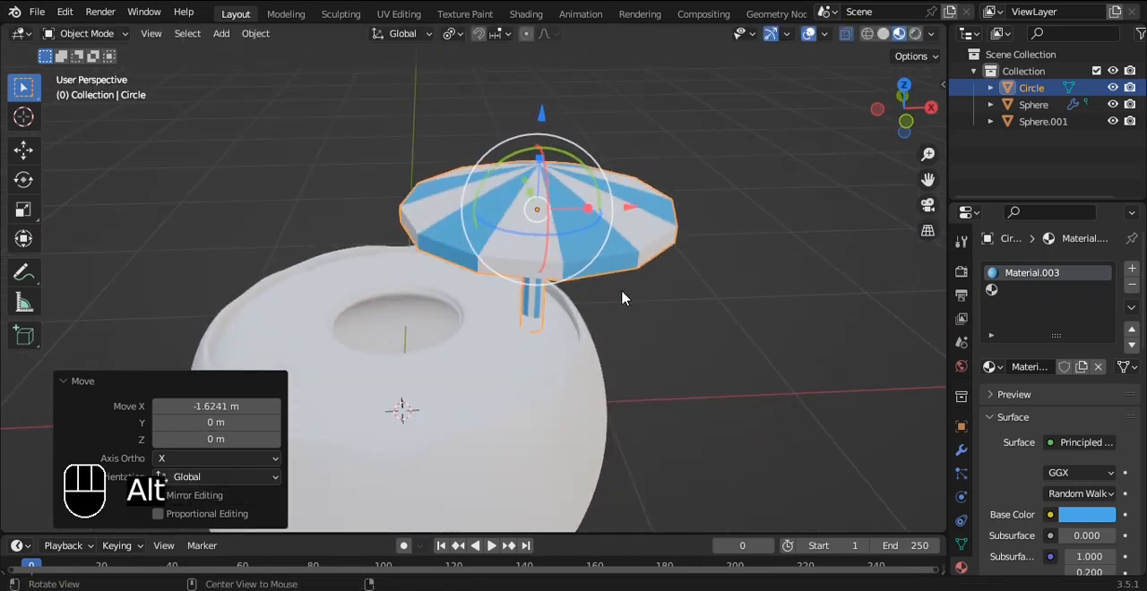
Step: Nudge the umbrella slightly outward along X and tilt it about 19.5° in the view plane
key("g")
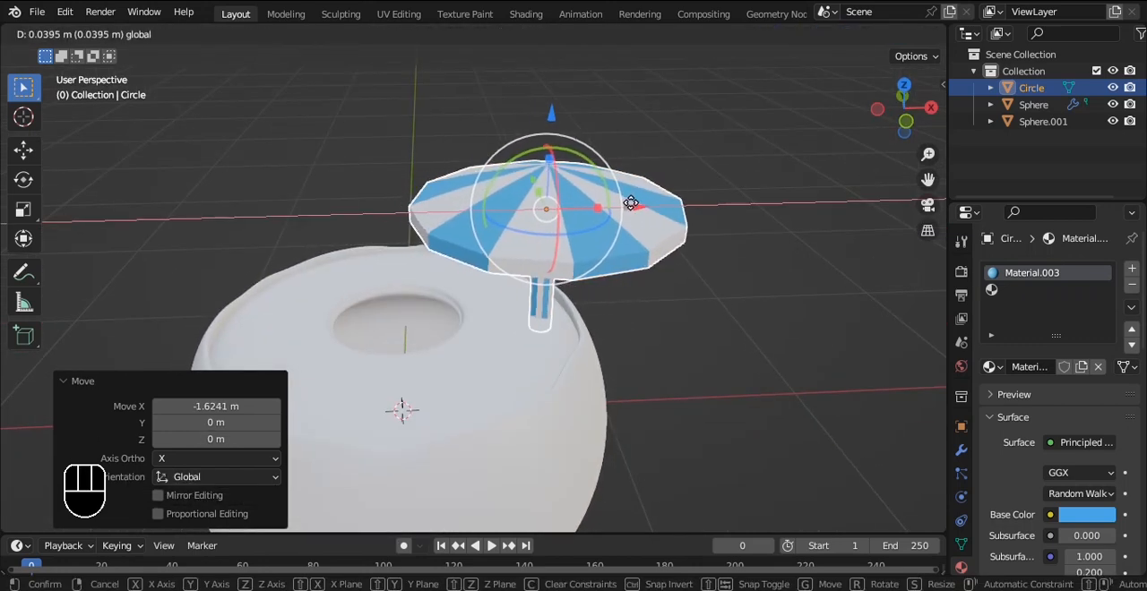
left_click(616, 179)
key("r")
left_click(622, 176)
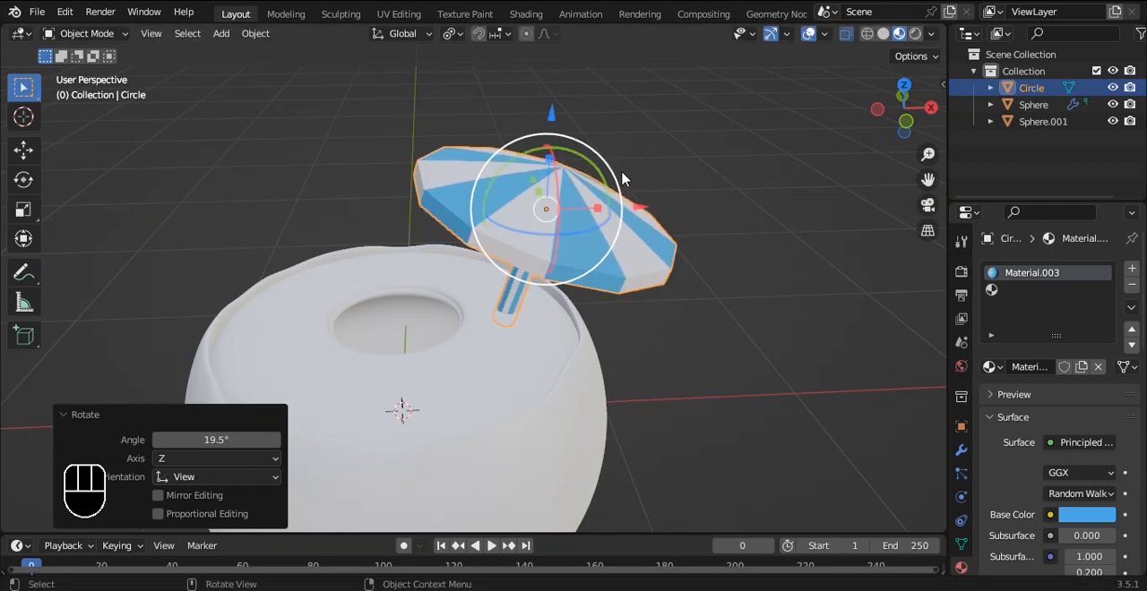
Step: Shift the tilted umbrella along X and Z to seat its pole by the bowl's rim, and save the file
key("KP_1")
key("ctrl+z")
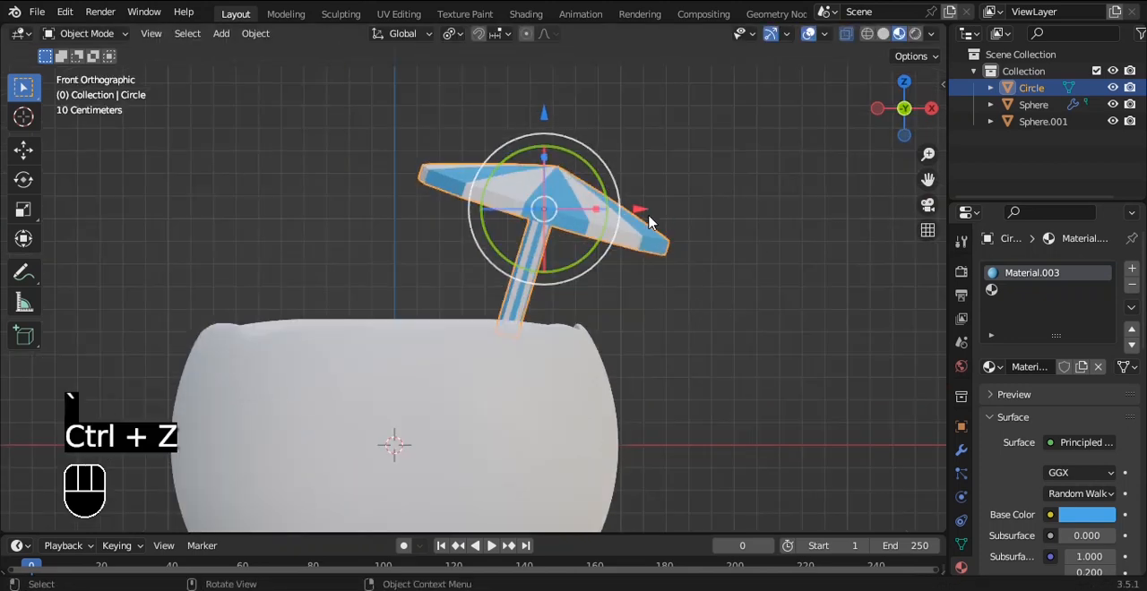
key("g")
key("x")
left_click(604, 143)
left_click_drag(571, 114, 570, 127)
left_click(760, 223)
left_click_drag(605, 196, 617, 251, "alt")
key("ctrl+s")
Step: Give the outer shell a new dark green material with hue 0.311, saturation 0.956, value 0.342 and specular 0.239
left_click(590, 366)
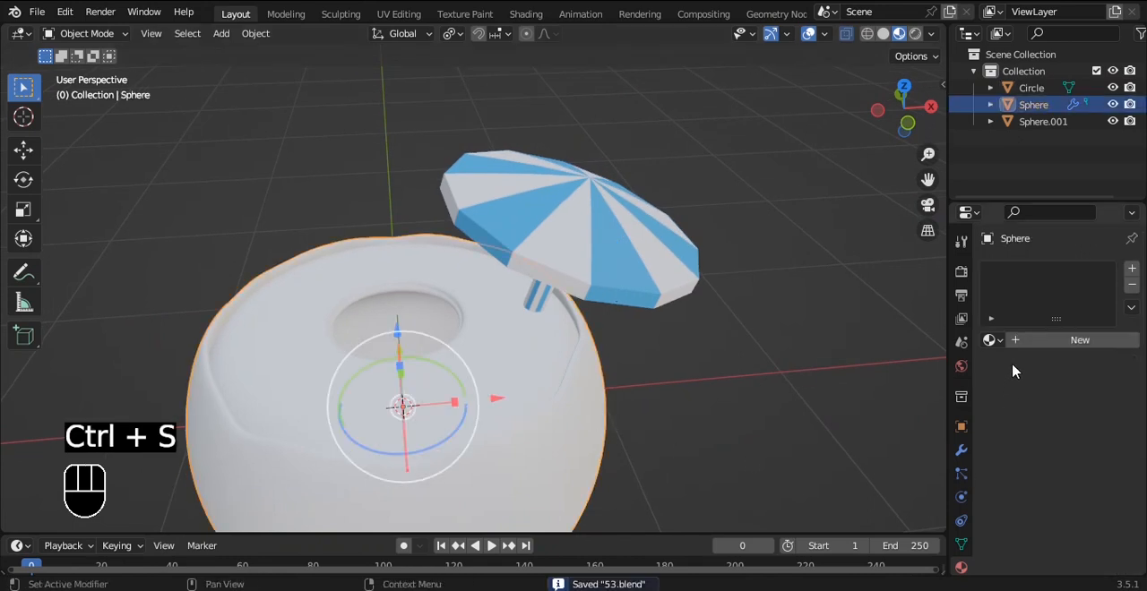
left_click(1075, 340)
left_click(1086, 489)
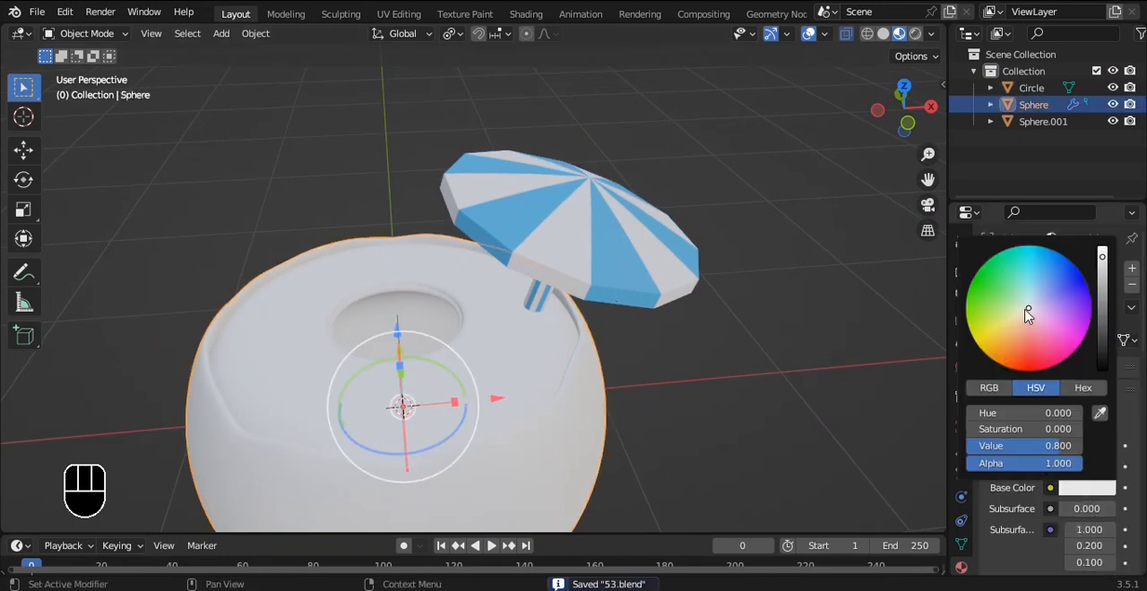
left_click(993, 293)
left_click_drag(1102, 273, 1102, 288)
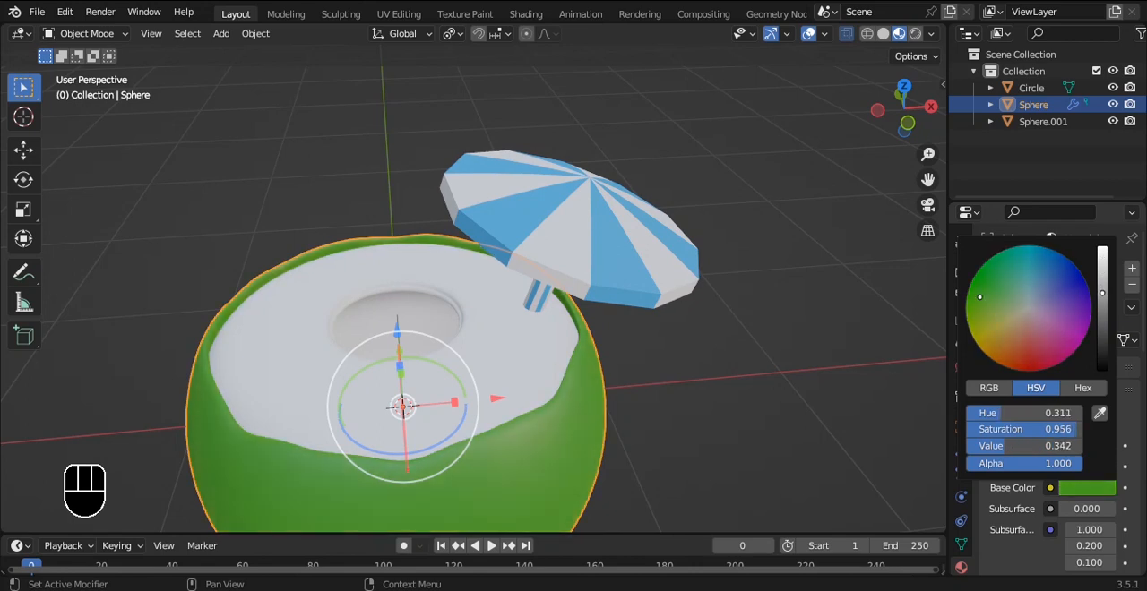
scroll(1112, 497, "down", 10)
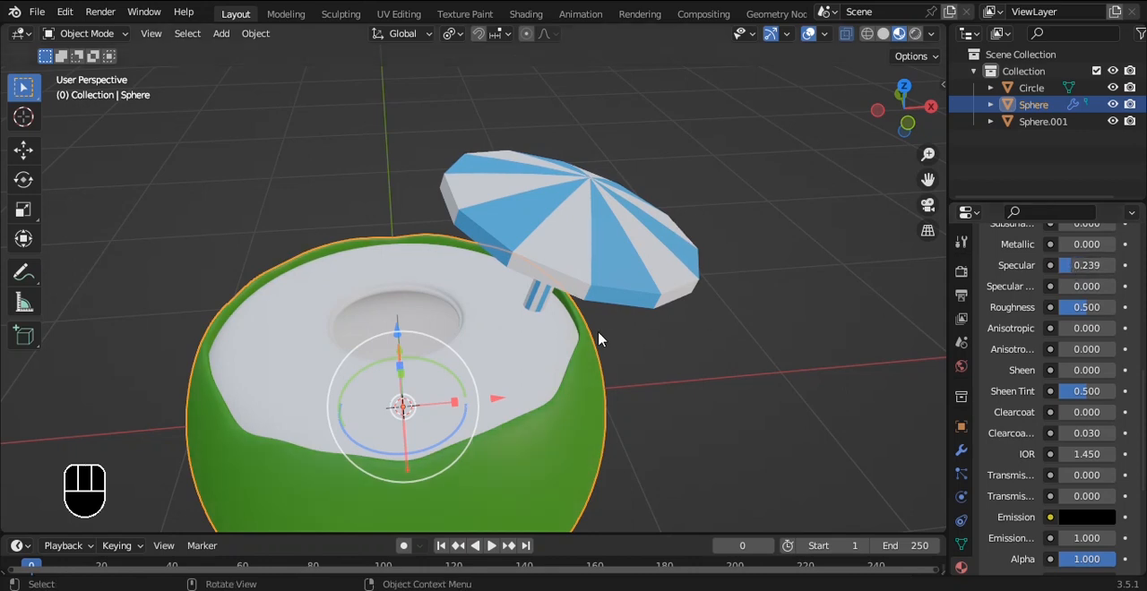
Step: Give the inner body a new material with an orange base color
left_click(528, 340)
left_click(1108, 343)
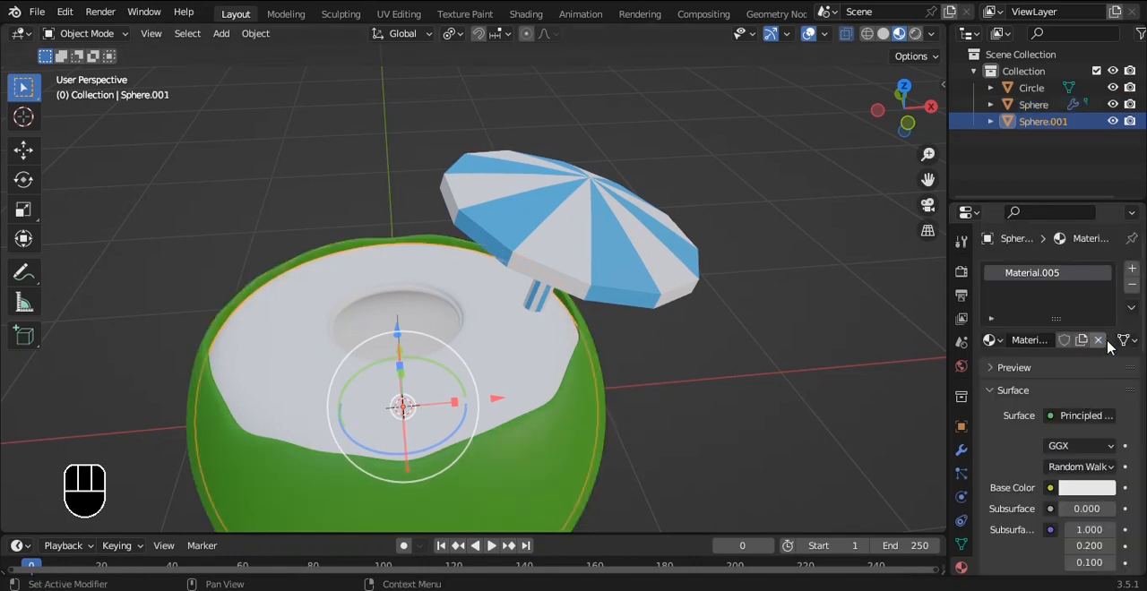
left_click(1086, 488)
left_click_drag(1035, 321, 997, 356)
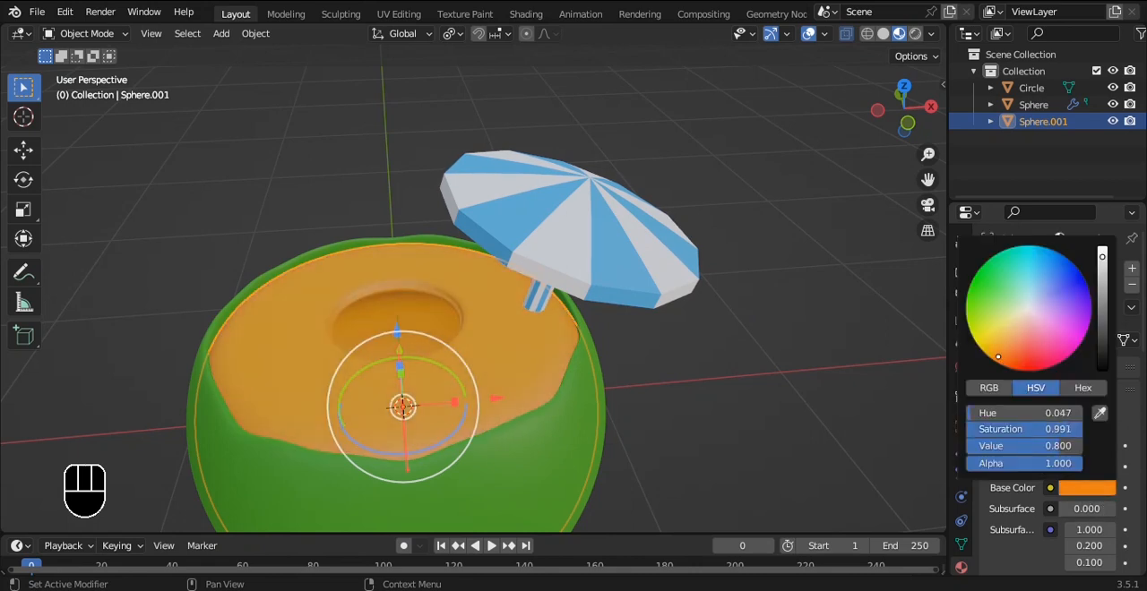
Step: Edit the inner body in face selection mode with X-ray off and its Subdivision modifier hidden in the viewport
scroll(538, 362, "up", 3)
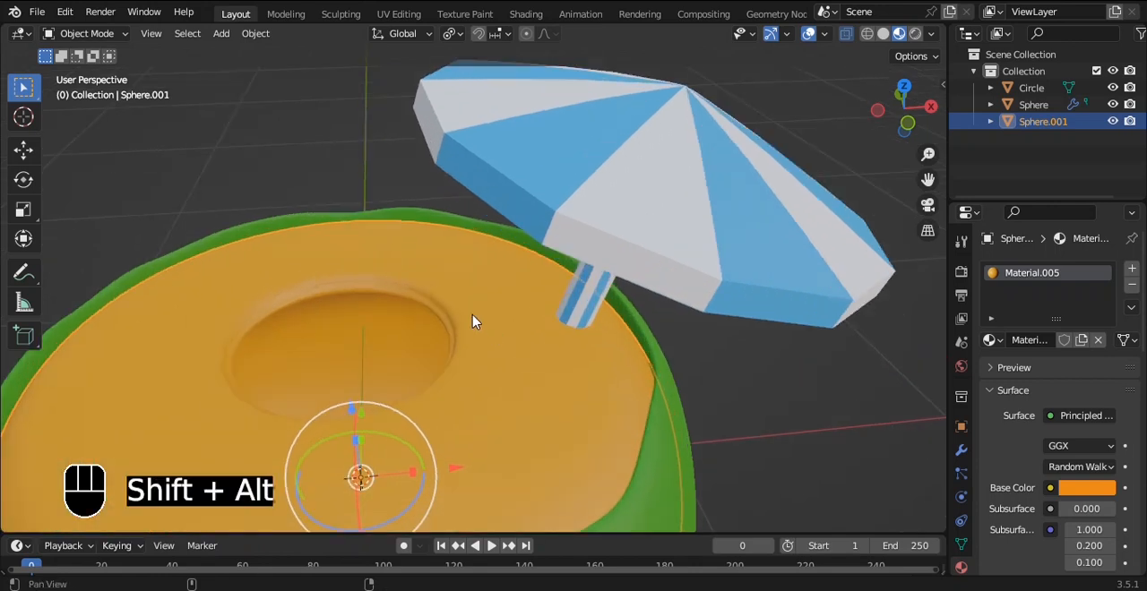
middle_click_drag(474, 318, 527, 363)
key("Tab")
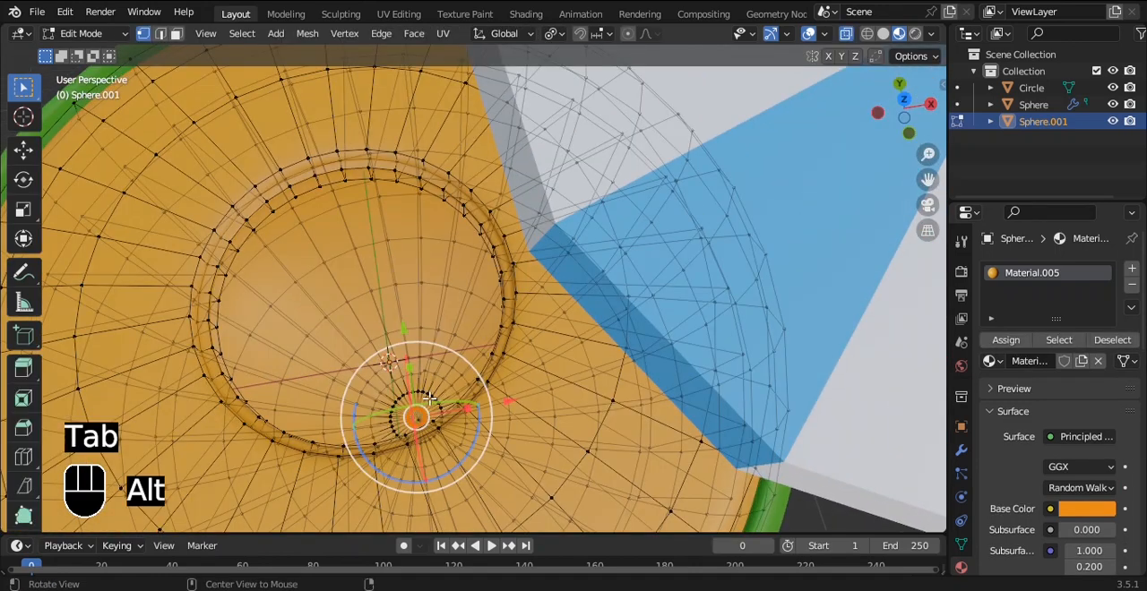
key("alt+z")
key("3")
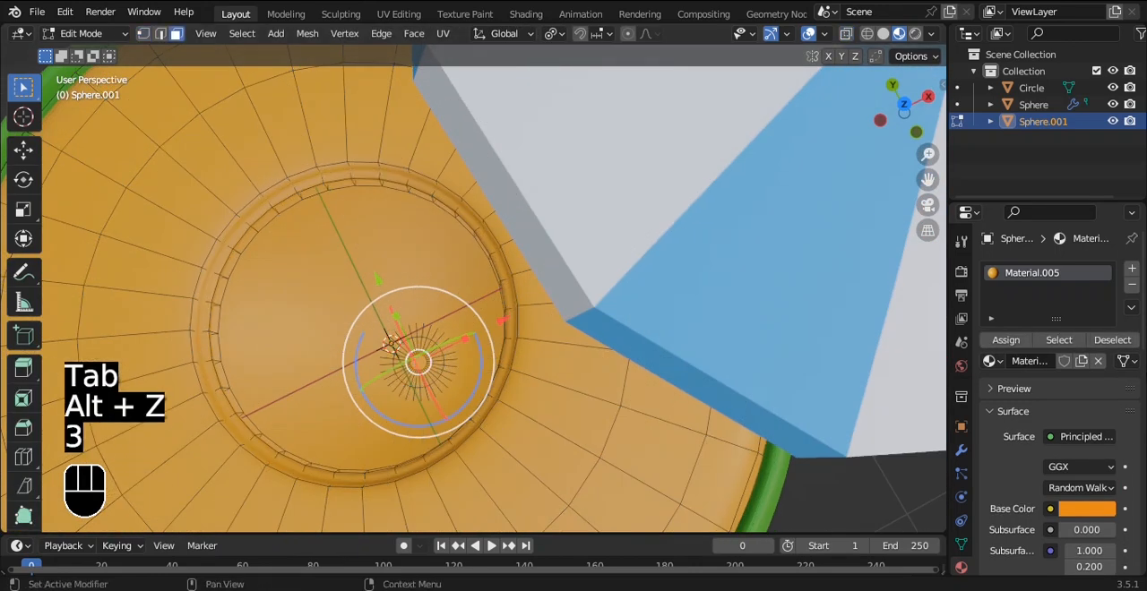
left_click(961, 450)
left_click(1059, 296)
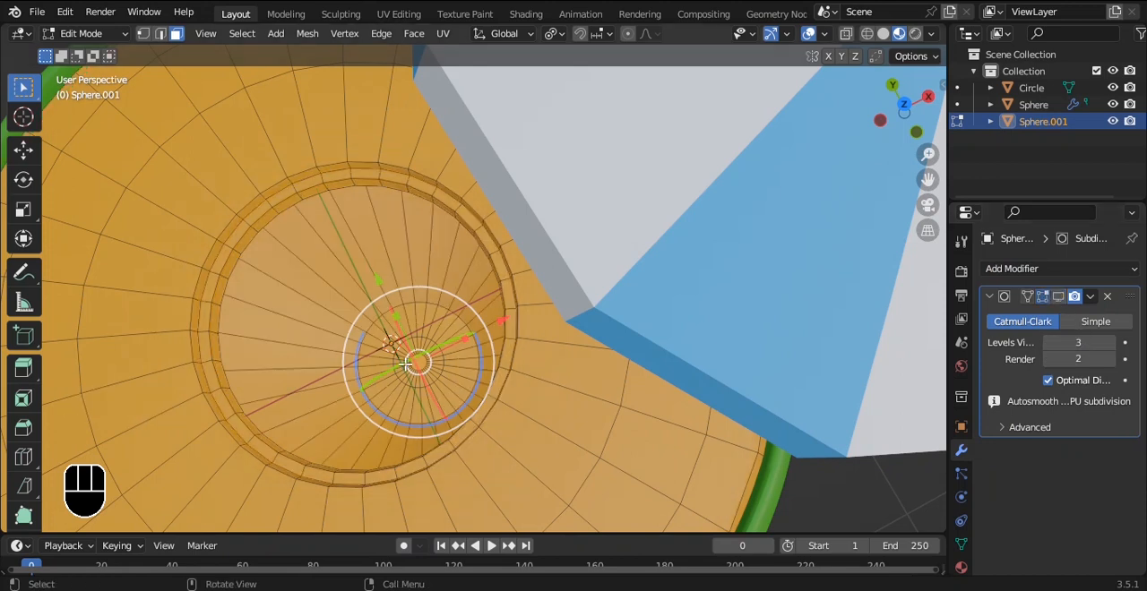
Step: Select the centre faces at the cavity's bottom and grow the selection up the cavity walls
key("grave")
left_click(409, 222)
middle_click_drag(434, 253, 517, 332, "shift")
scroll(517, 332, "up", 4)
key("a")
left_click(409, 331)
scroll(410, 331, "down", 5)
left_click_drag(489, 274, 499, 202, "alt")
key("ctrl+KP_Add")
key("ctrl+KP_Add")
key("ctrl+KP_Add")
key("ctrl+KP_Add")
key("ctrl+KP_Add")
key("ctrl+KP_Add")
key("ctrl+KP_Add")
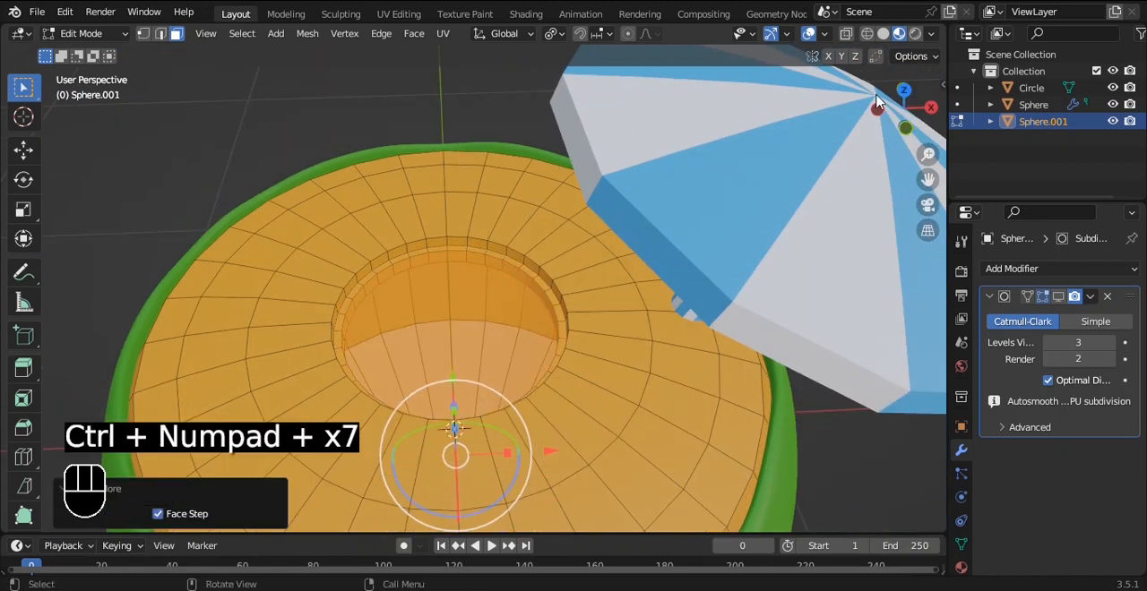
Step: Add a second material slot to the inner body and assign it to the selected cavity faces
left_click(960, 567)
left_click(1130, 270)
left_click(1005, 367)
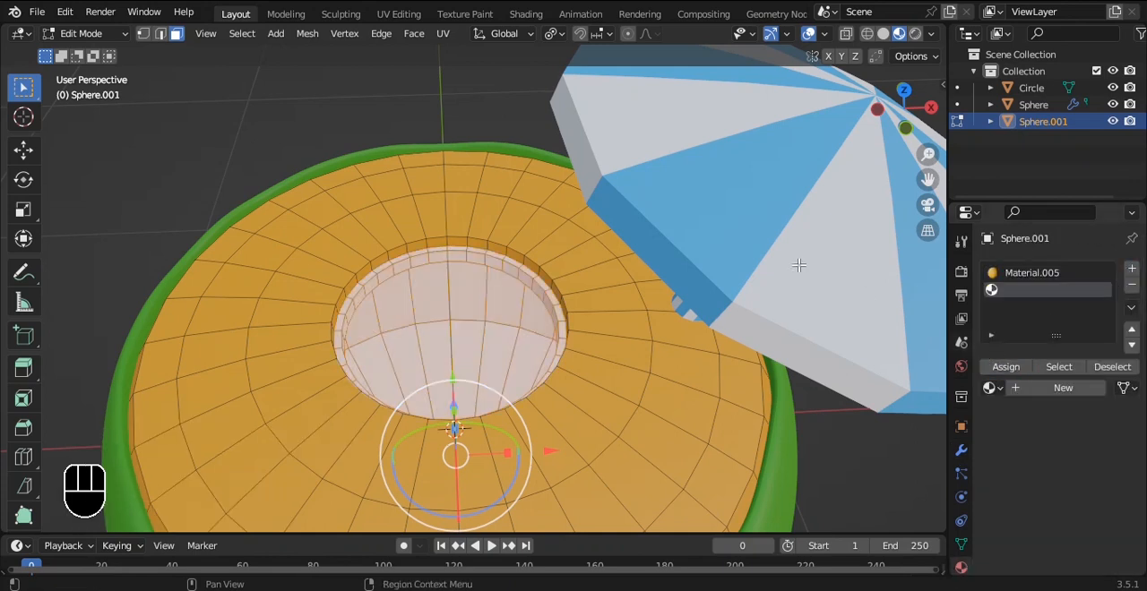
key("Tab")
scroll(606, 257, "down", 2)
left_click_drag(657, 350, 633, 328, "alt")
scroll(633, 328, "up", 4)
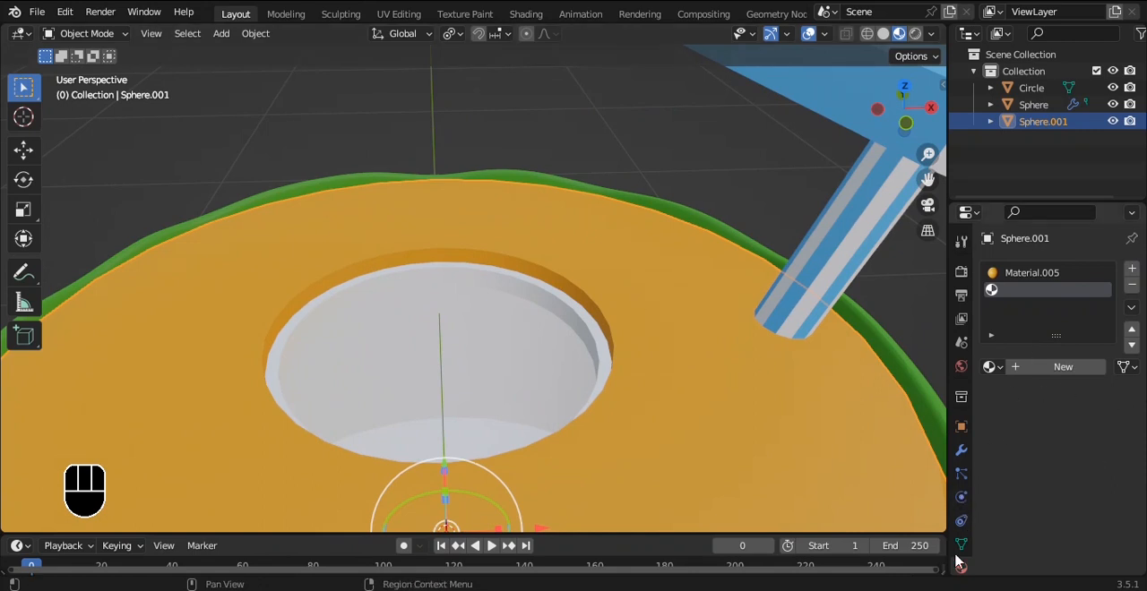
Step: Create a white material in the cavity's slot and show the inner body's Subdivision modifier in the viewport again
key("Tab")
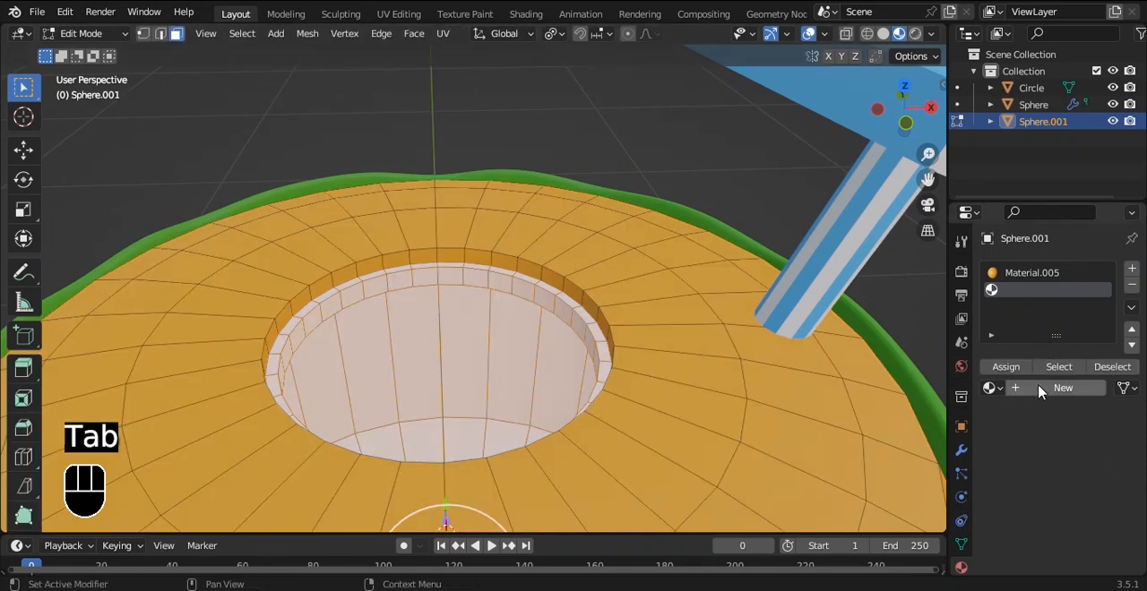
left_click(1060, 388)
middle_click_drag(663, 328, 659, 352)
left_click(961, 451)
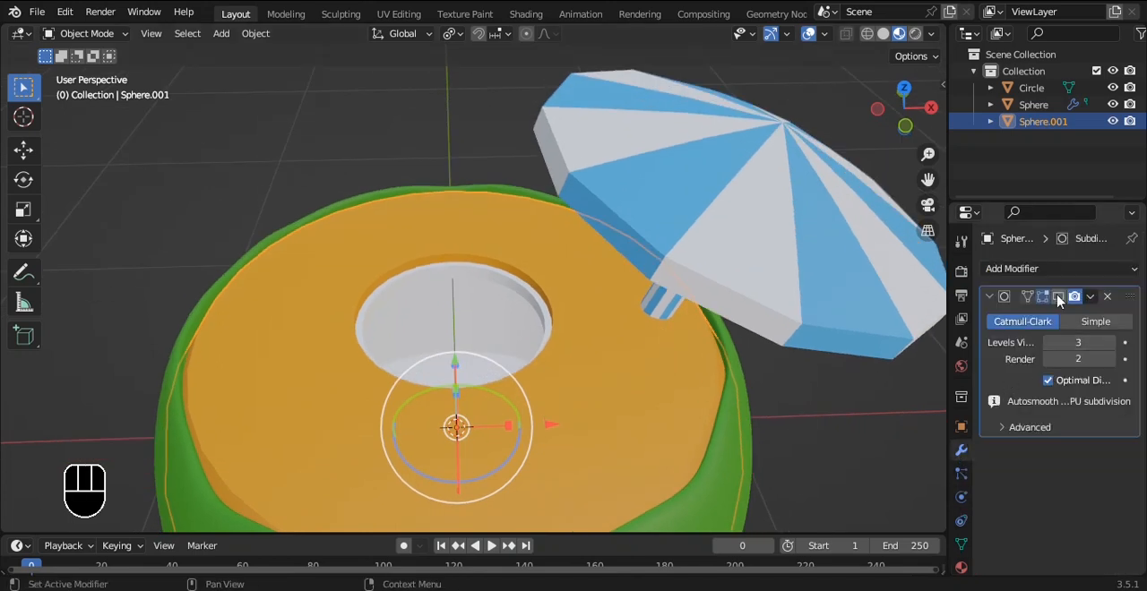
middle_click_drag(714, 412, 706, 376)
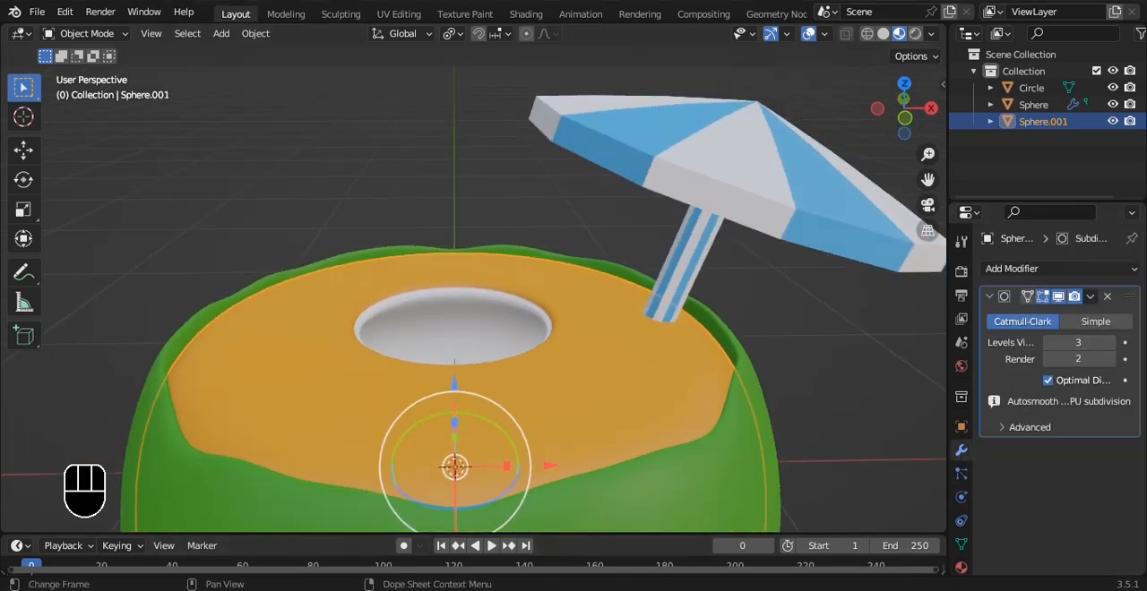
Step: Lower the umbrella about 0.114 m along Z to sink its pole into the inner body
scroll(690, 320, "down", 3)
left_click(687, 233)
scroll(686, 232, "down", 2)
mouse_move(663, 233)
left_mouse_down("alt")
mouse_move(608, 250)
mouse_move(672, 229)
mouse_move(667, 218)
left_mouse_up("alt")
left_click_drag(591, 131, 592, 150)
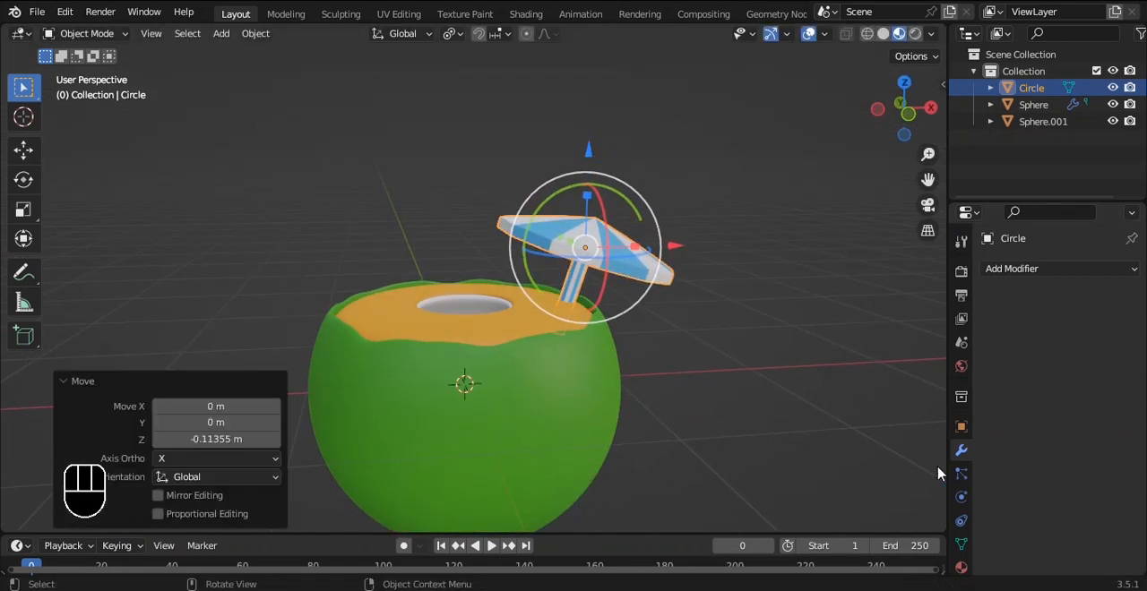
Step: Change the umbrella's blue stripe material to red-orange with hue 0.010 and saturation 0.965
left_click(960, 568)
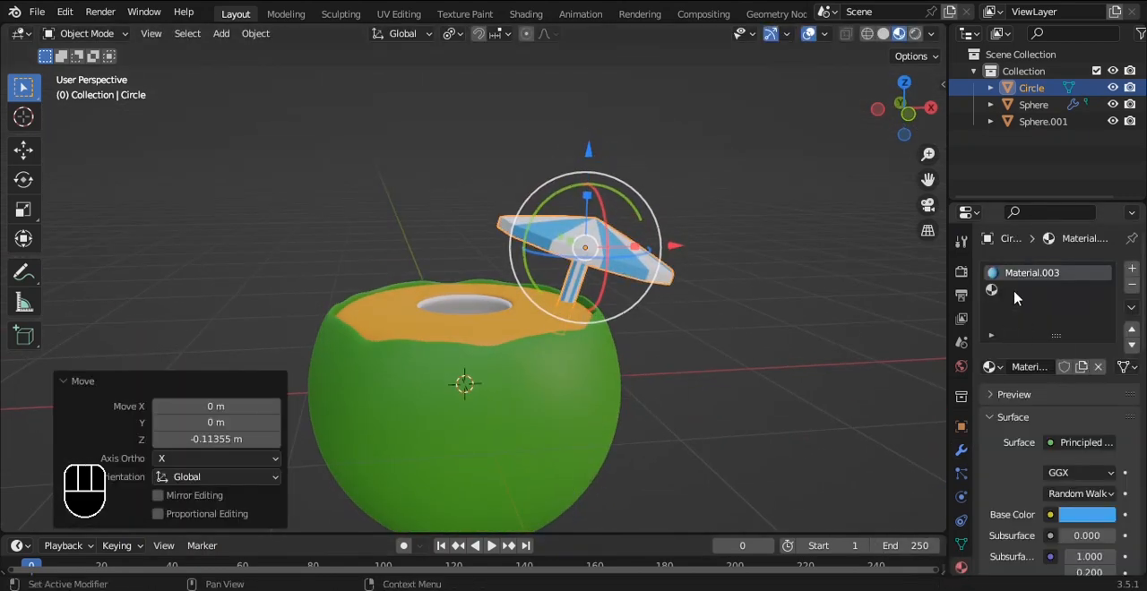
left_click(1087, 514)
left_click_drag(1045, 296, 1020, 384)
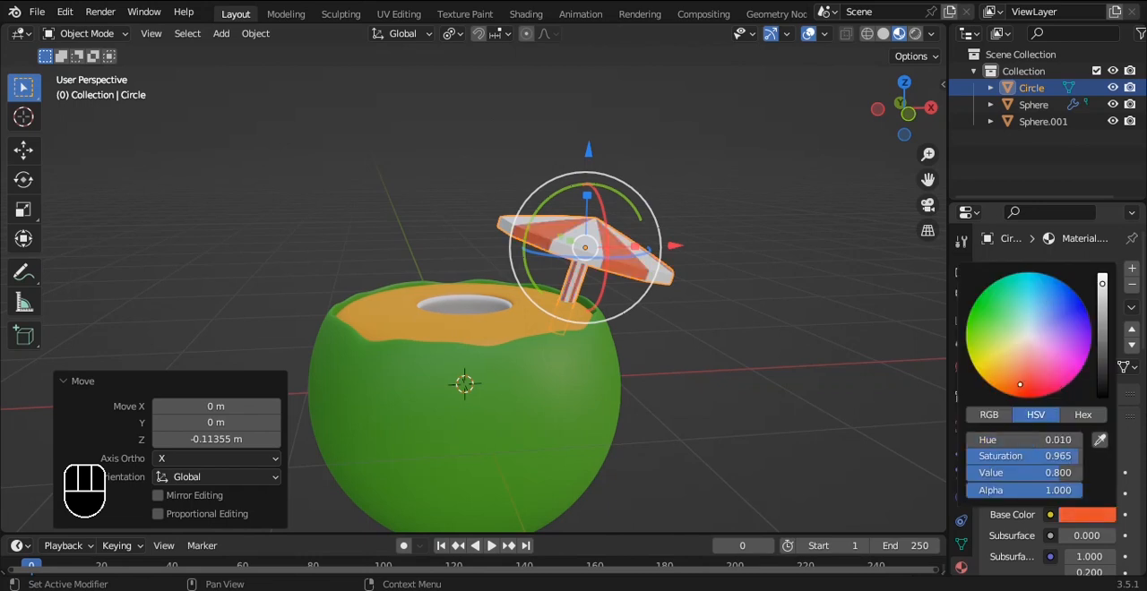
Step: Select the umbrella pole's faces and assign them the second, white material slot
left_click_drag(706, 281, 635, 286, "alt+shift")
scroll(618, 290, "up", 4)
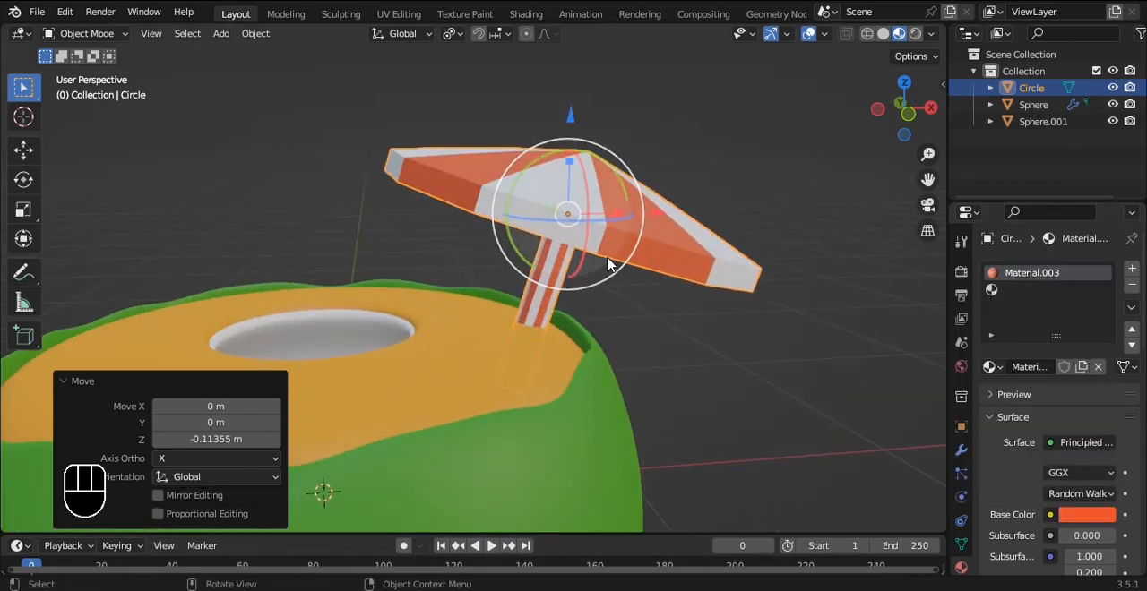
key("Tab")
left_click_drag(606, 232, 588, 219, "alt")
key("3")
double_click(566, 219)
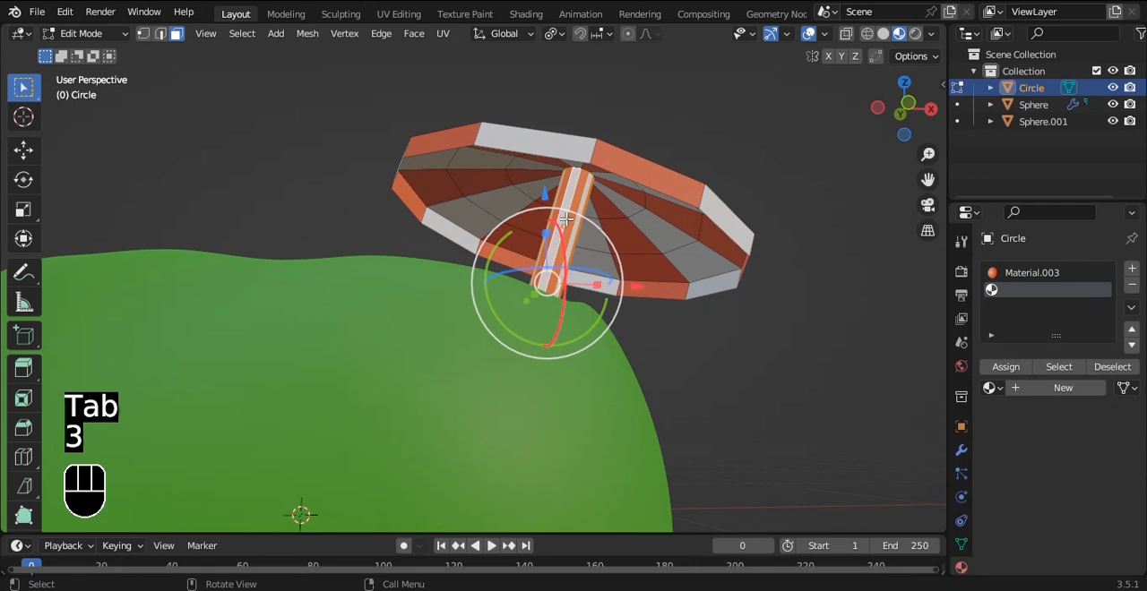
left_click(1005, 367)
key("Tab")
left_click(796, 355)
Step: Shade the umbrella with Auto Smooth at 30° and save the file
scroll(679, 220, "up", 5)
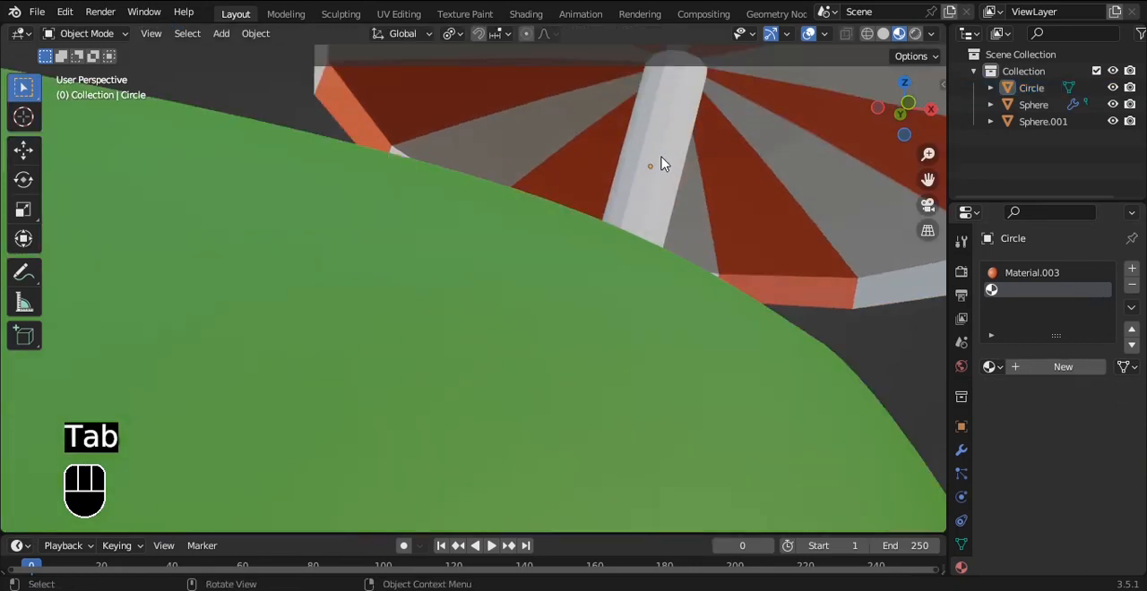
scroll(663, 161, "down", 8)
left_click(564, 240)
right_click(565, 244)
left_click(650, 212)
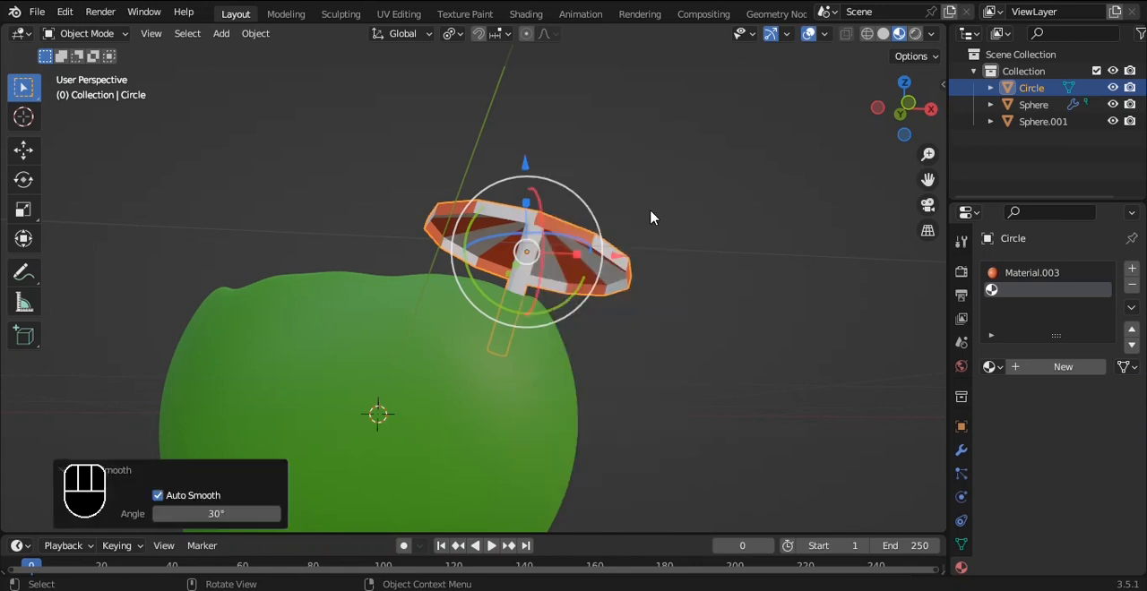
middle_click_drag(650, 208, 635, 281)
key("grave")
left_click(596, 236)
middle_click_drag(598, 238, 587, 306, "alt")
key("ctrl+s")
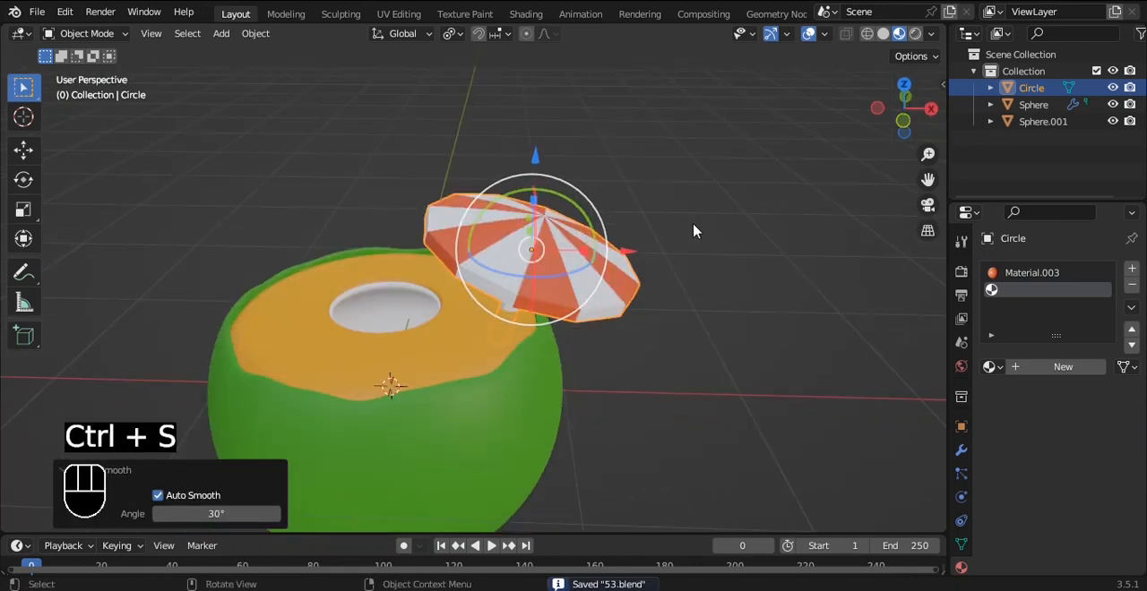
Step: Add a path curve at the scene origin, working from the front orthographic view
key("grave")
left_click(657, 188)
middle_click_drag(658, 187, 714, 182, "shift")
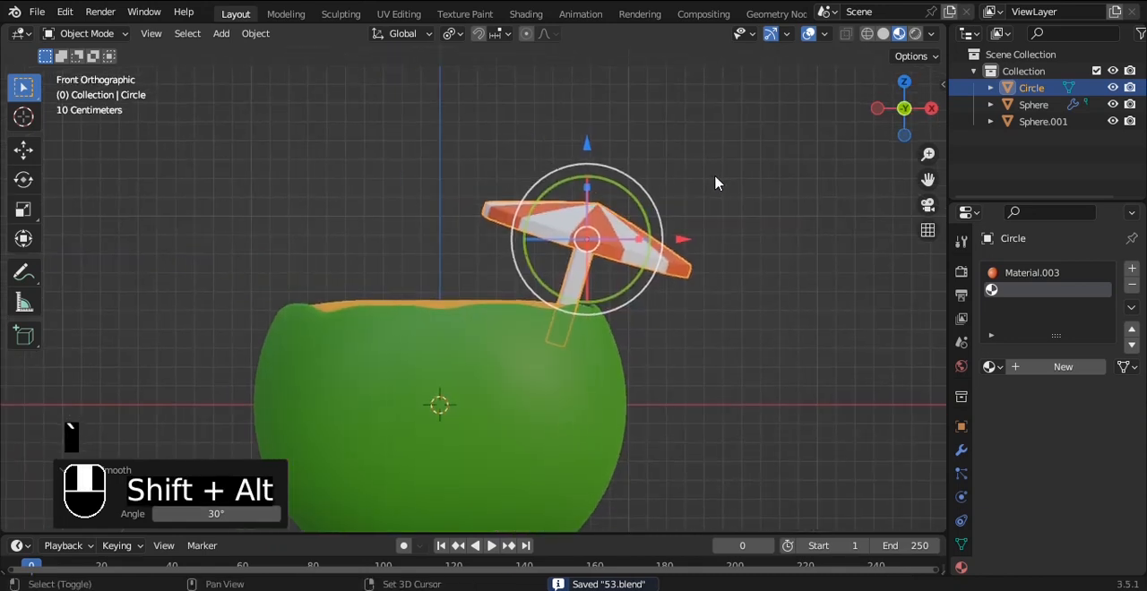
key("shift+a")
mouse_move(727, 192)
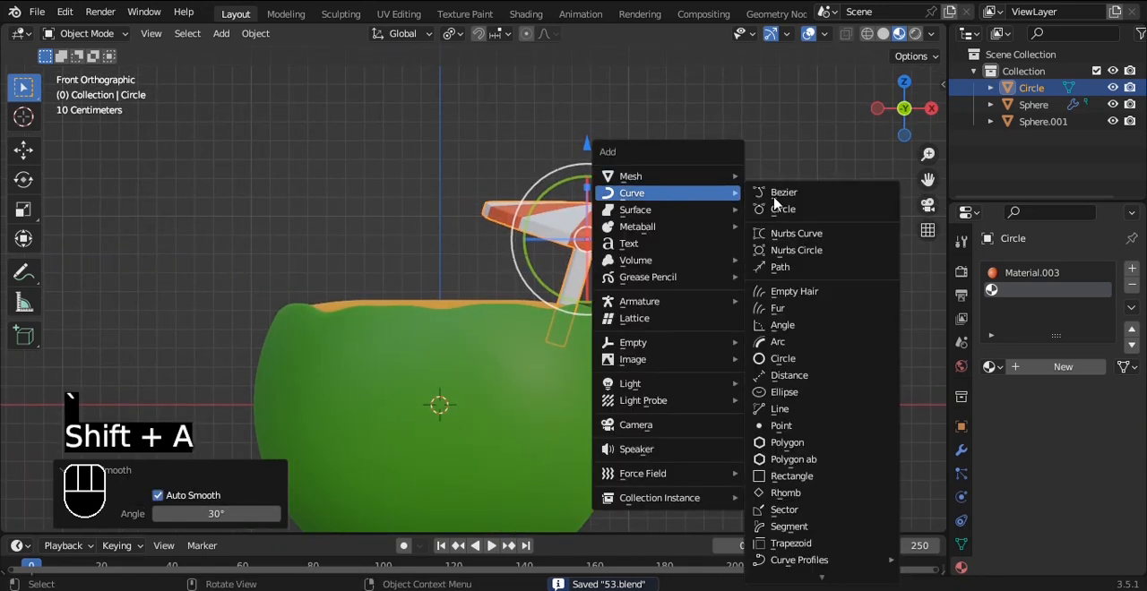
left_click(785, 265)
middle_click_drag(583, 238, 591, 196, "shift")
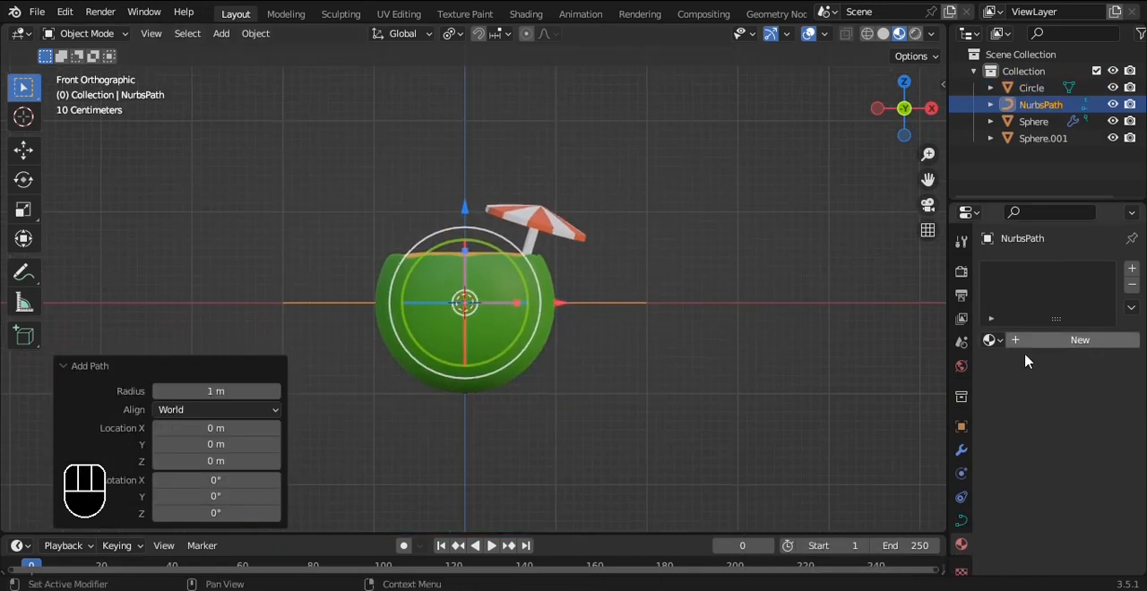
Step: Give the path curve a round bevel with a depth of 0.04 m
left_click(961, 521)
left_click(1039, 543)
scroll(1052, 524, "down", 2)
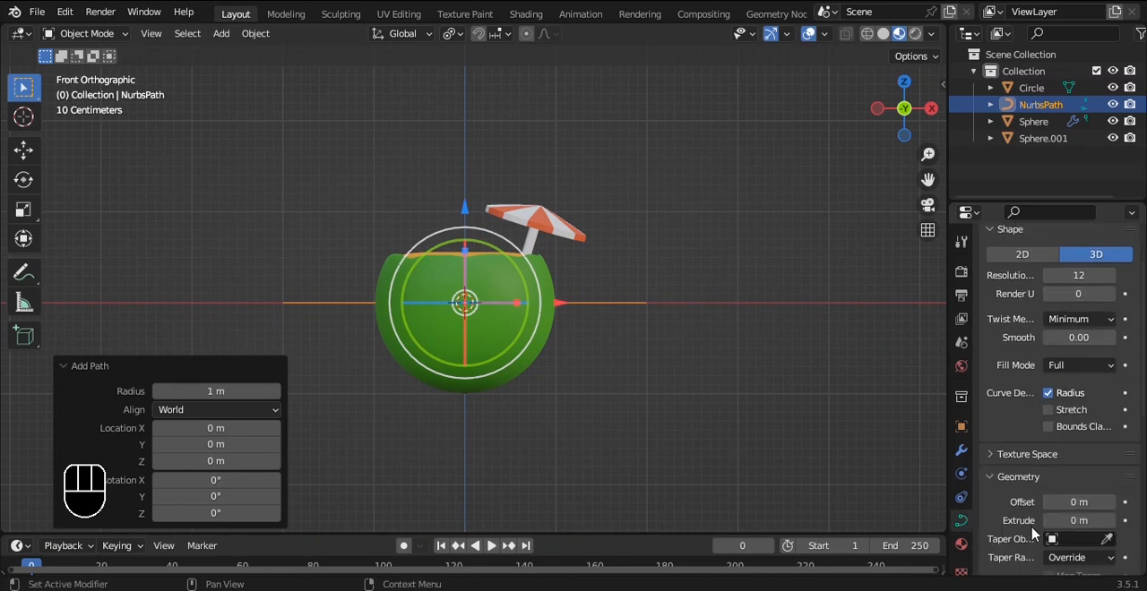
scroll(1072, 520, "down", 4)
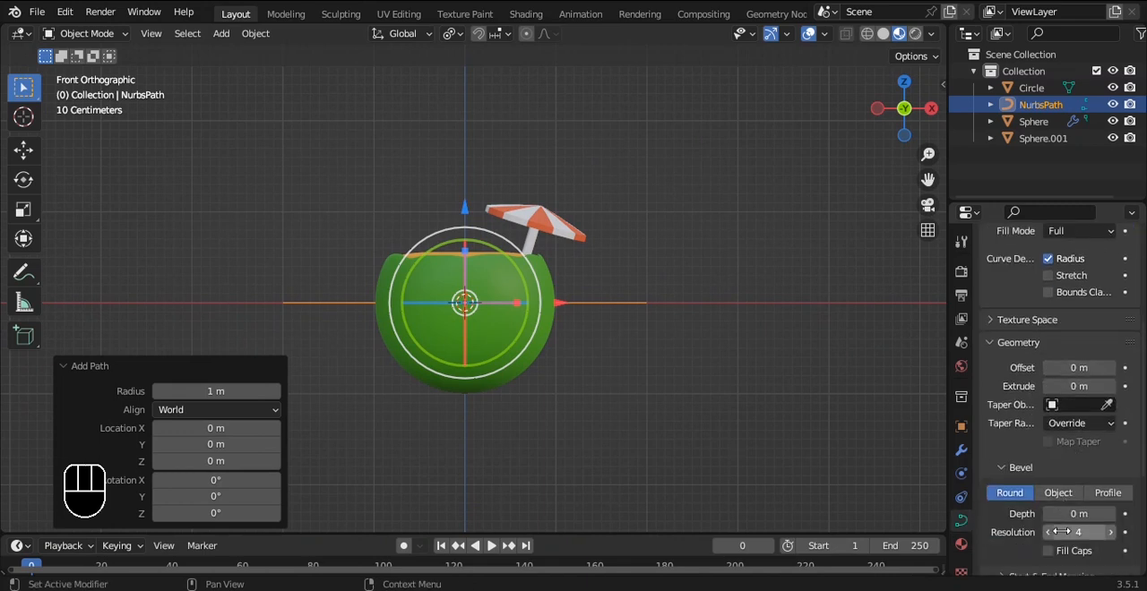
mouse_move(1079, 513)
left_mouse_down()
mouse_move(1102, 513)
mouse_move(1059, 513)
left_mouse_up()
scroll(553, 274, "up", 2)
middle_click_drag(553, 275, 580, 257, "shift")
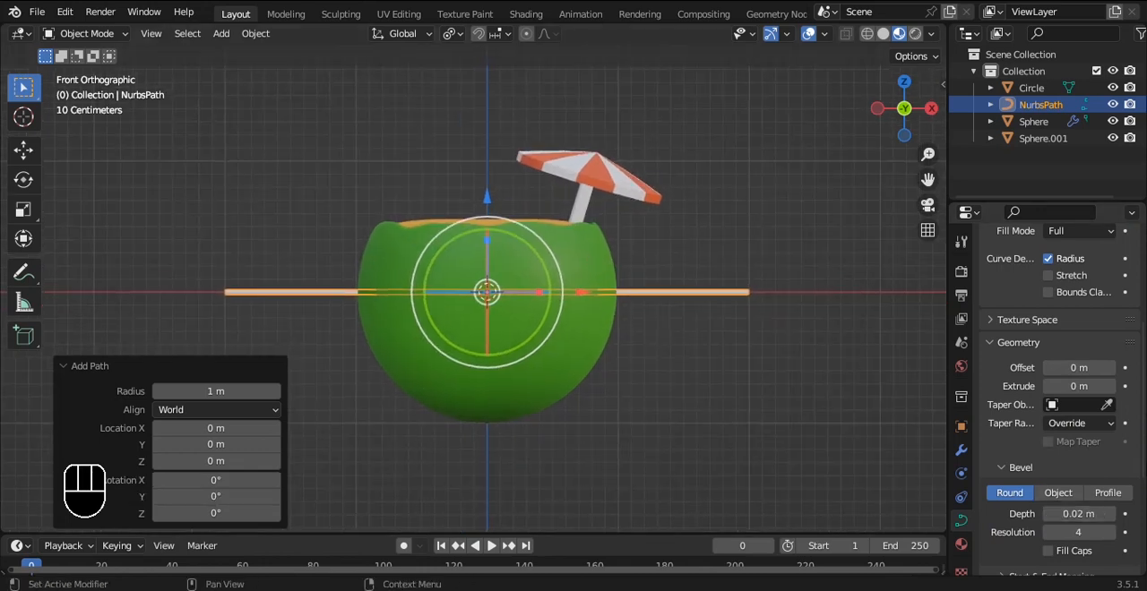
left_click_drag(1078, 514, 1088, 513)
Step: Apply Shade Auto Smooth to the path curve and set its subdivision level to 3
right_click(760, 260)
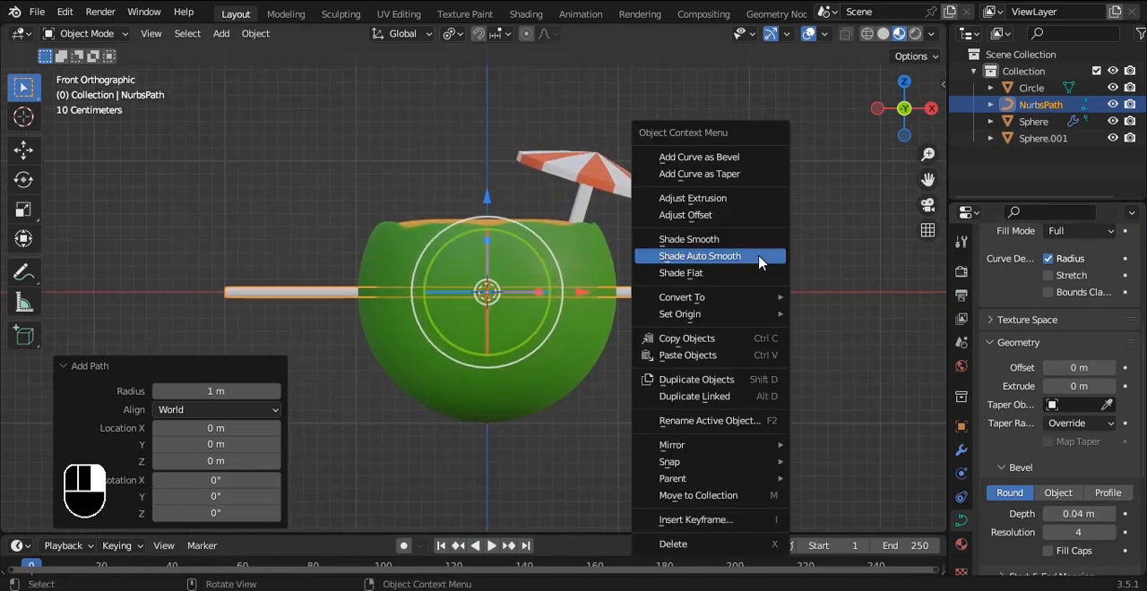
left_click(759, 261)
key("ctrl+3")
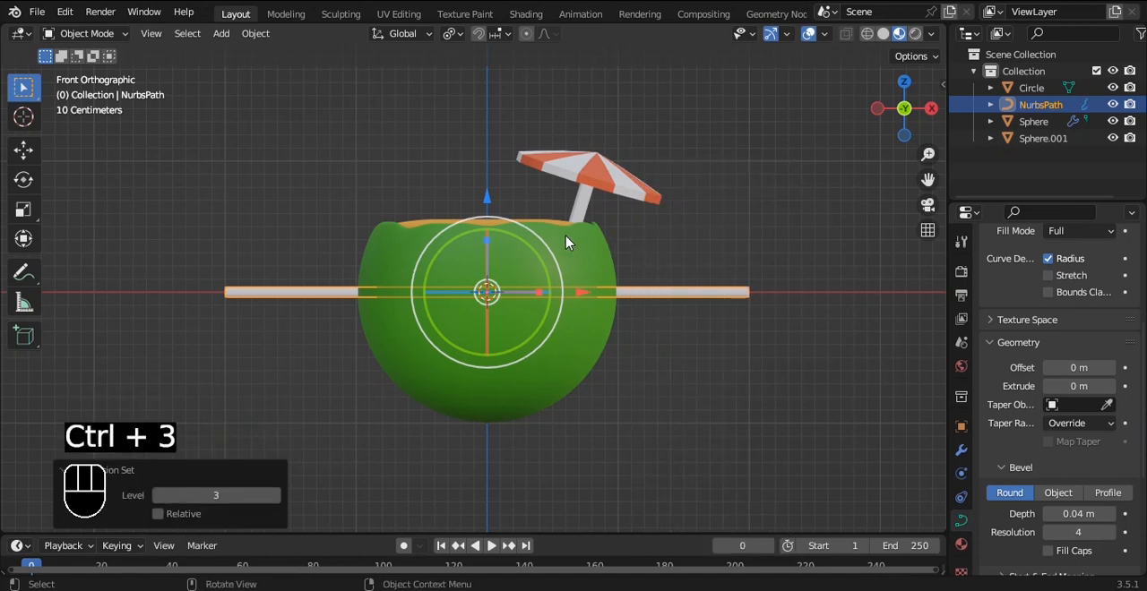
Step: Rotate the path about 89° around Y to stand it upright and scale it to about 0.32
left_click_drag(534, 248, 525, 325)
key("s")
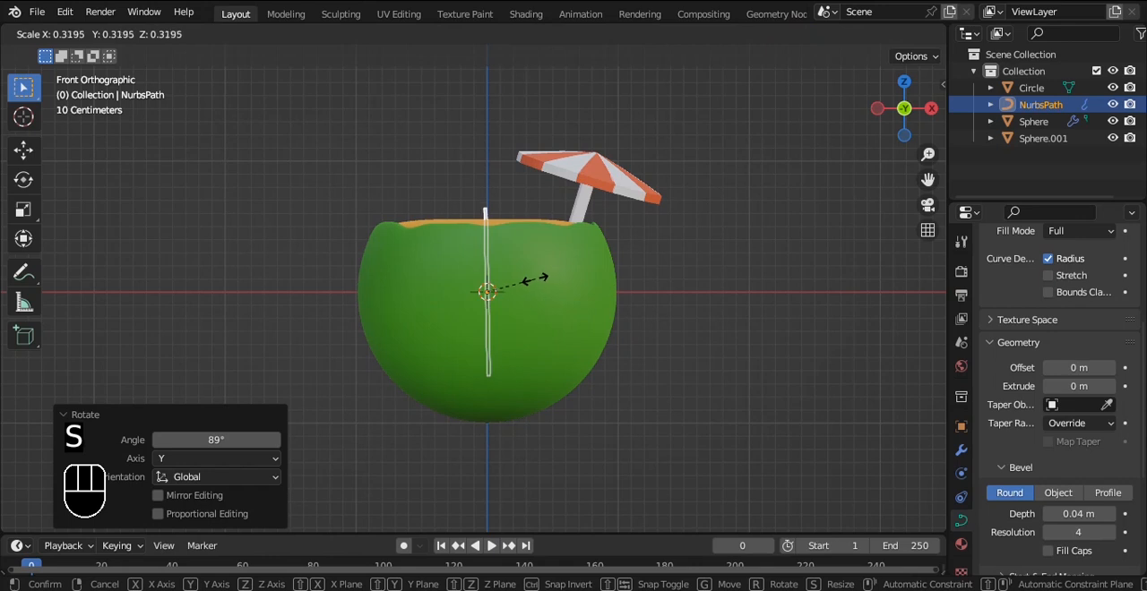
left_click(522, 275)
Step: Place the straw at the cavity's edge, moving it about 0.5 m along Z and -0.188 m along X, with bevel depth 0.08 m
left_click_drag(486, 182, 486, 118)
middle_click_drag(579, 186, 635, 259, "shift")
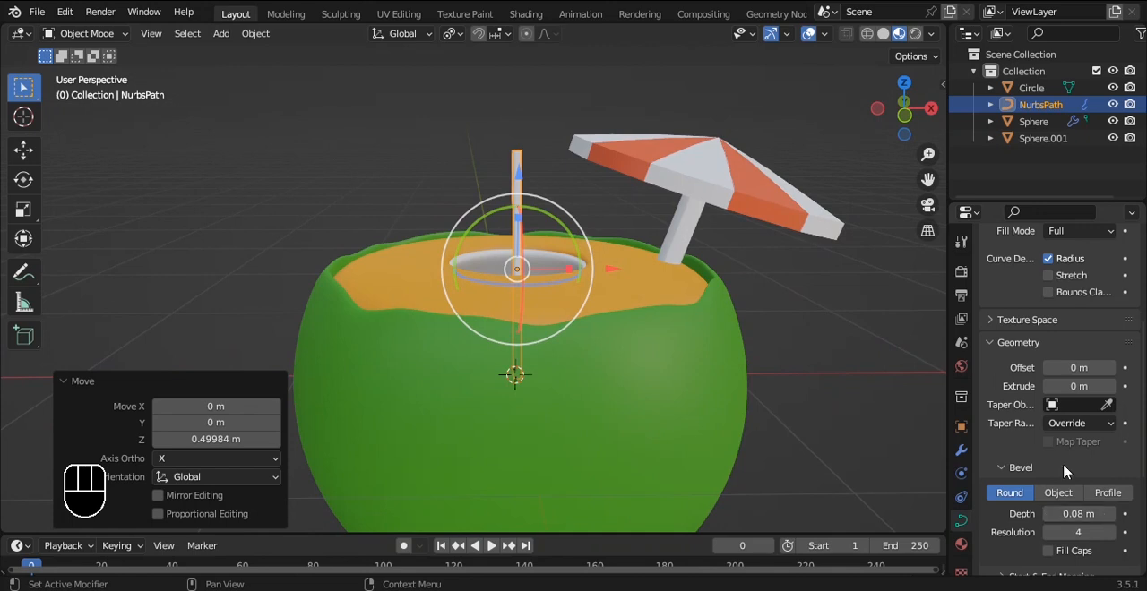
scroll(812, 259, "up", 4)
left_click_drag(660, 249, 568, 247)
Step: Lower the straw along Z in a see-through solid front view until its upper end meets the shell's rim
key("KP_1")
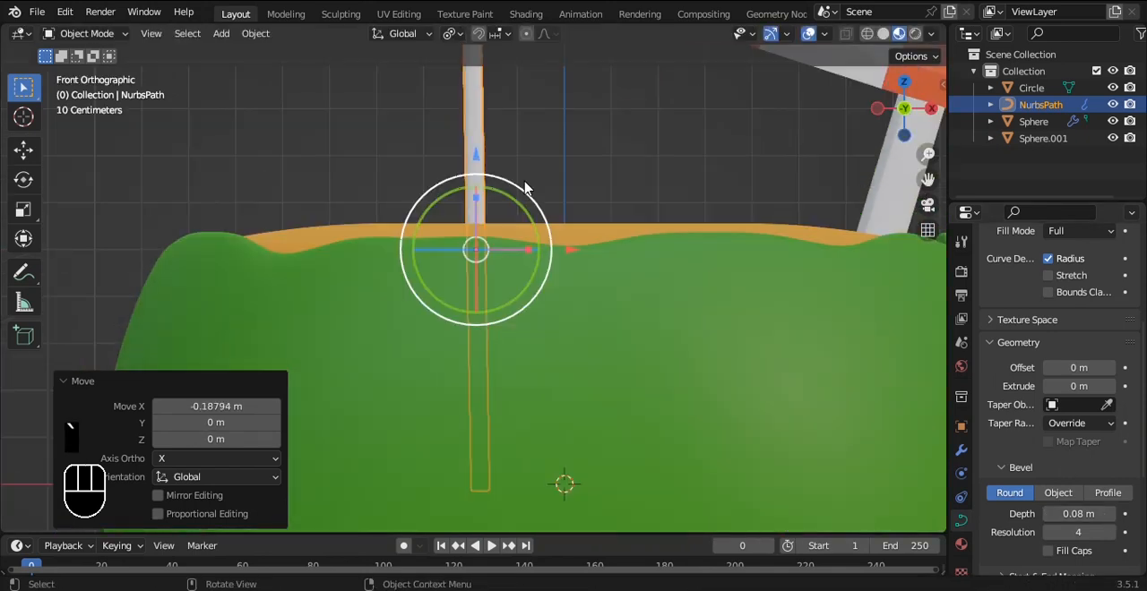
key("alt+z")
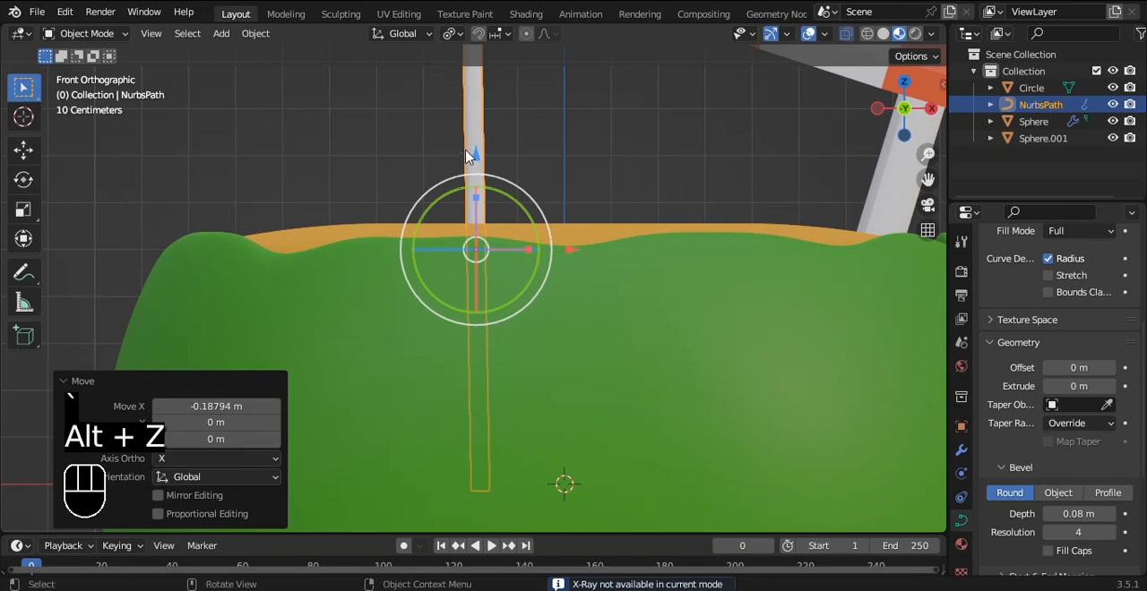
left_click(882, 33)
mouse_move(475, 181)
left_mouse_down()
mouse_move(477, 261)
mouse_move(482, 170)
left_mouse_up()
scroll(480, 259, "down", 4)
left_click_drag(479, 125, 490, 335, "alt+shift")
scroll(503, 206, "up", 3)
Step: Open the straw curve in Edit Mode, select its top control point, and turn X-ray off
key("Tab")
left_click(481, 221)
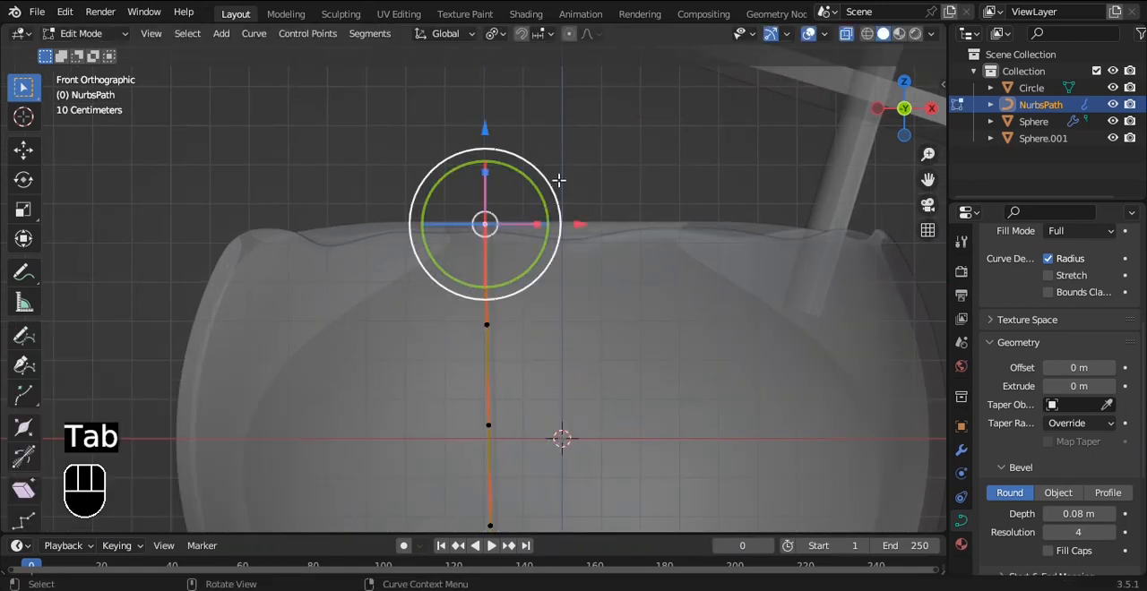
key("alt+z")
left_click_drag(553, 183, 555, 250, "alt")
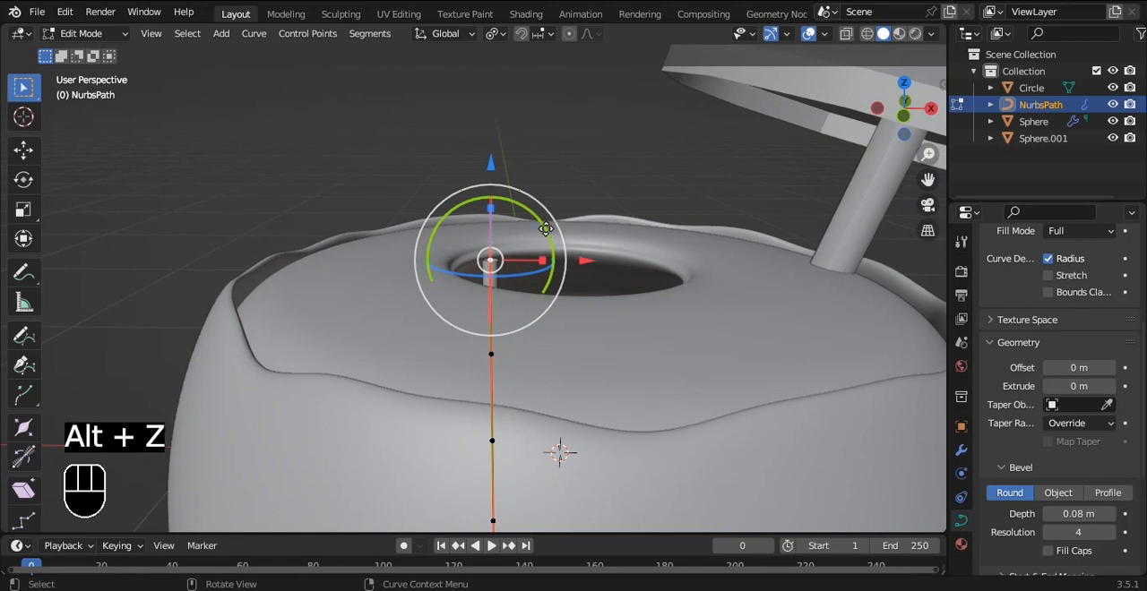
Step: Try to extrude the straw's top point about -0.11 m along X and 0.076 m along Z, and undo it
key("e")
left_click(504, 197)
key("grave")
left_click(435, 146)
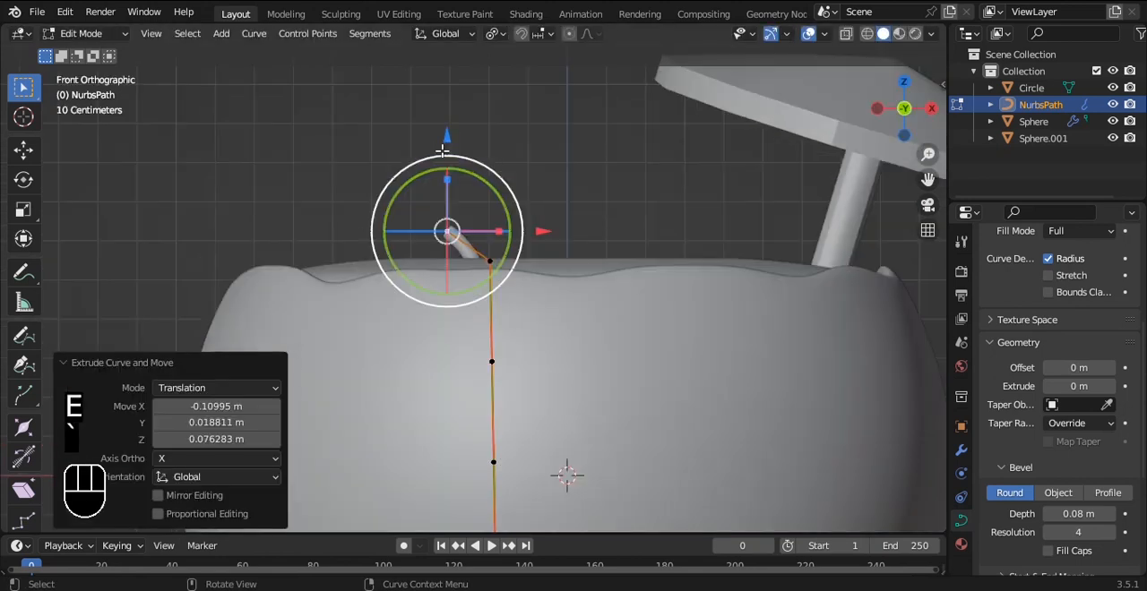
key("ctrl+z")
key("g")
right_click(555, 186)
Step: Extrude the straw's top control point repeatedly toward -X to form a bent, nearly horizontal mouthpiece, and leave Edit Mode
key("e")
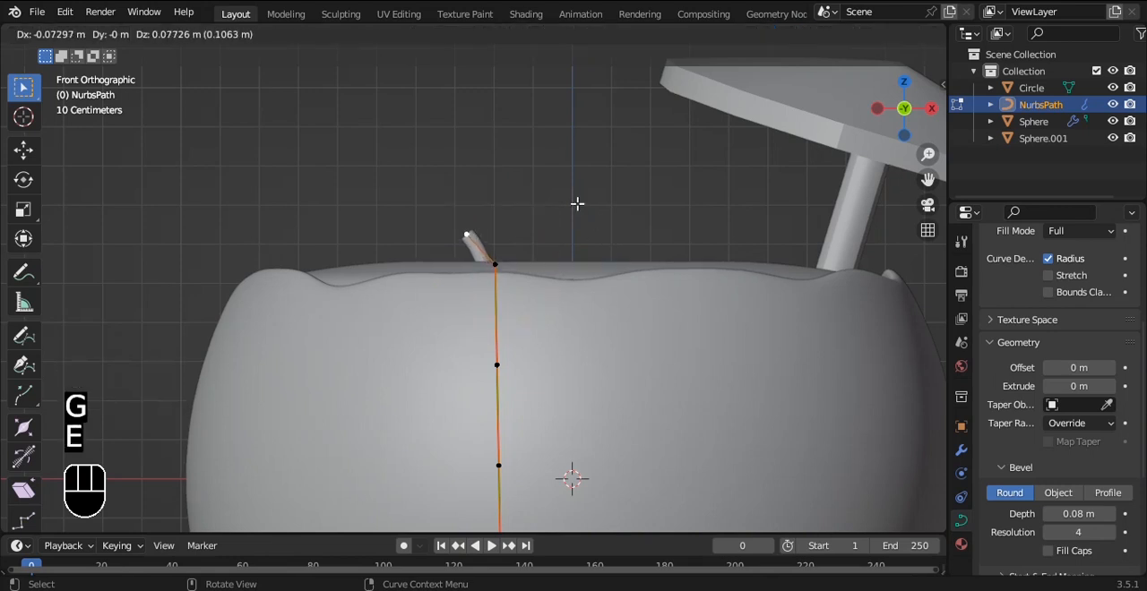
left_click(577, 203)
key("e")
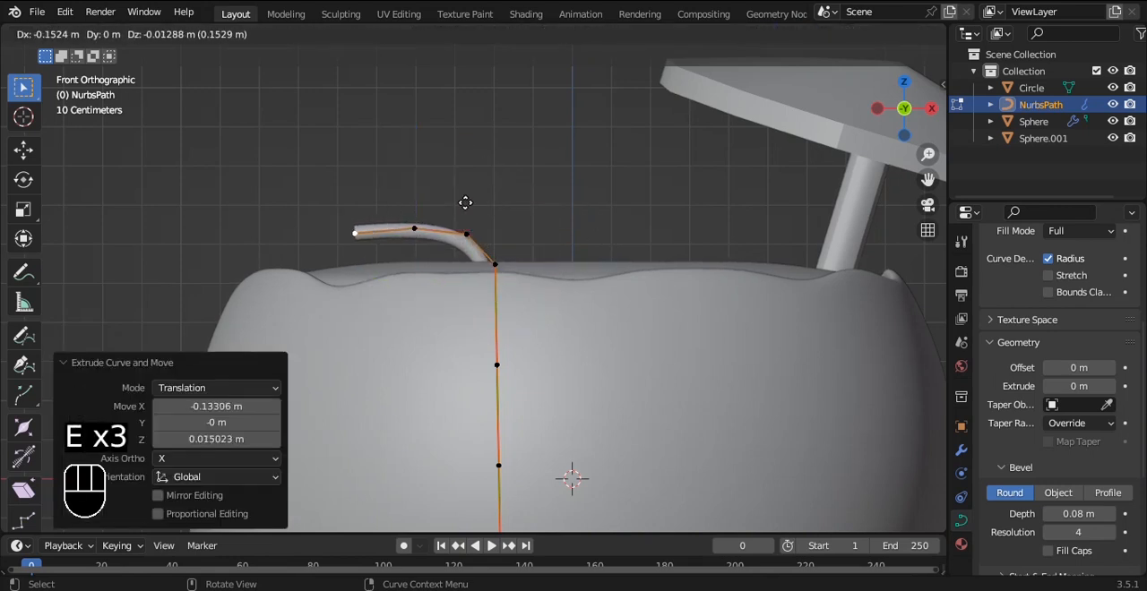
key("z")
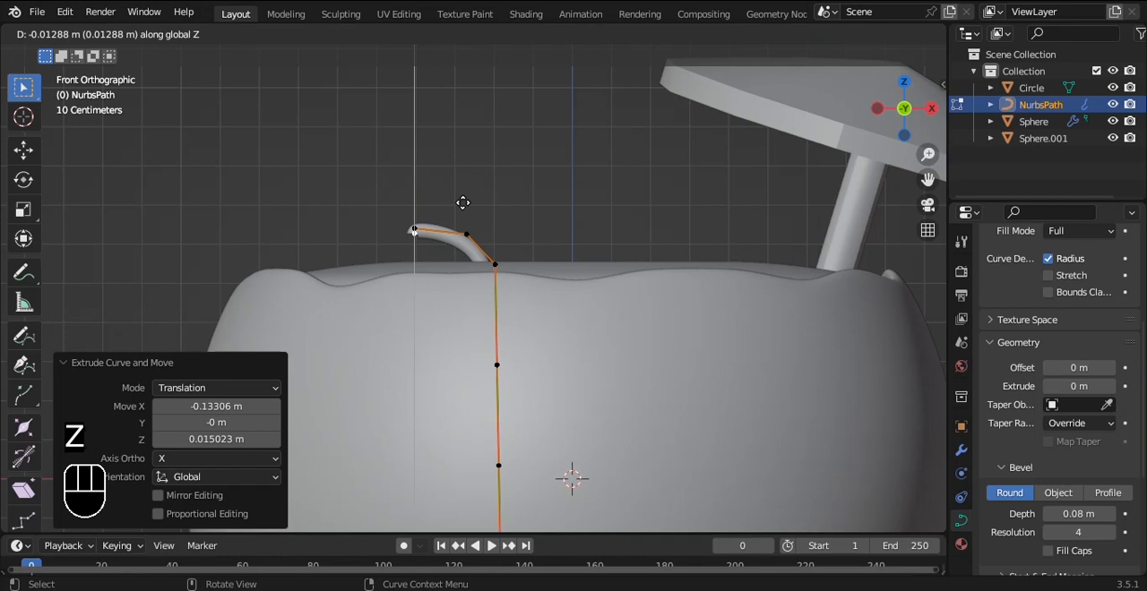
right_click(452, 203)
left_click_drag(512, 226, 455, 215)
key("Tab")
Step: Set the straw's bevel depth to 0.12 m and shift it about 0.011 m along X off the cavity's edge
middle_click_drag(513, 155, 562, 302, "alt")
left_click_drag(595, 421, 571, 412)
left_click(574, 109)
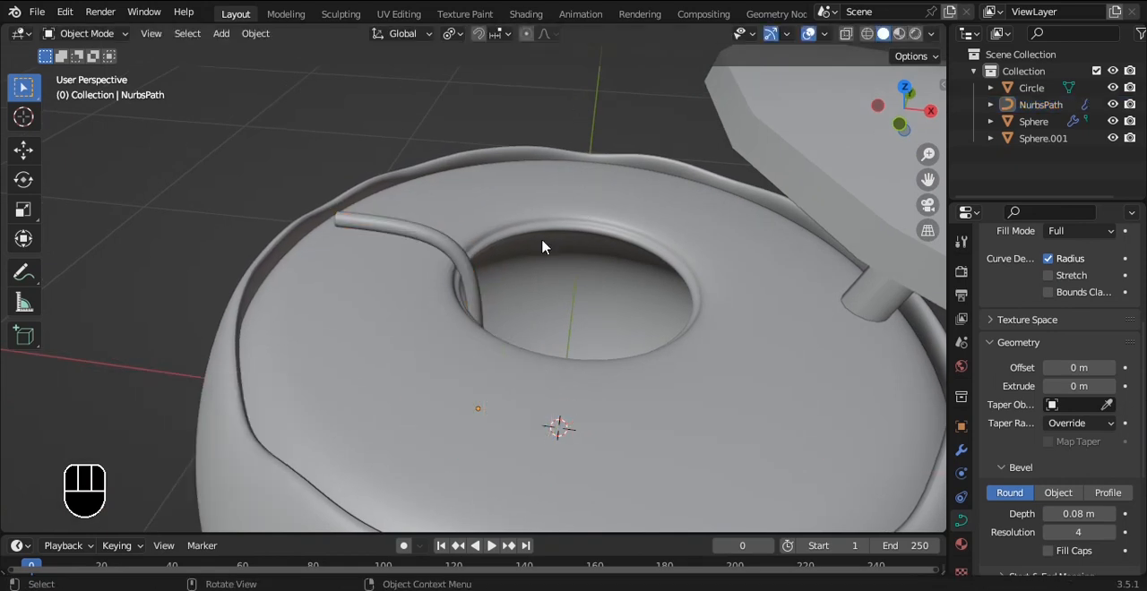
left_click(462, 296)
left_click(470, 297)
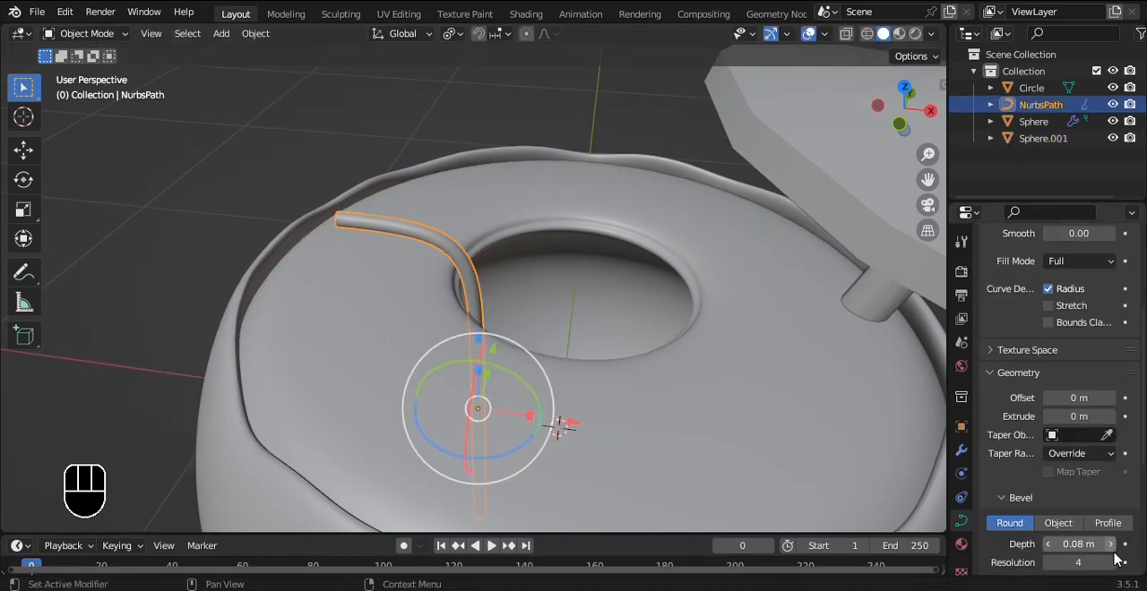
middle_click_drag(590, 288, 573, 305, "alt")
scroll(573, 305, "up", 4)
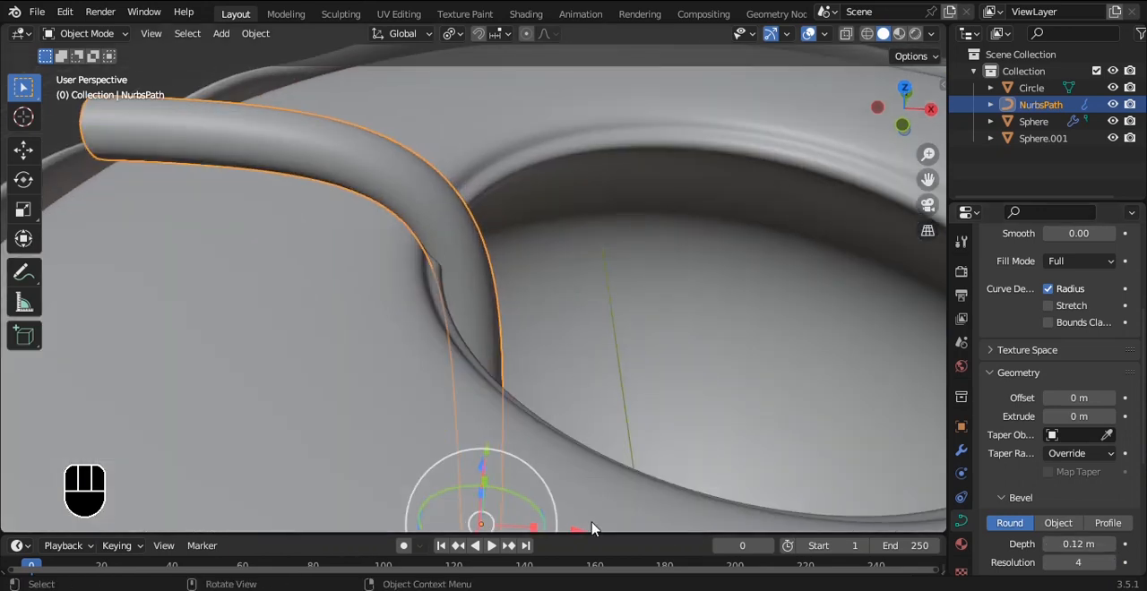
left_click_drag(587, 533, 599, 44)
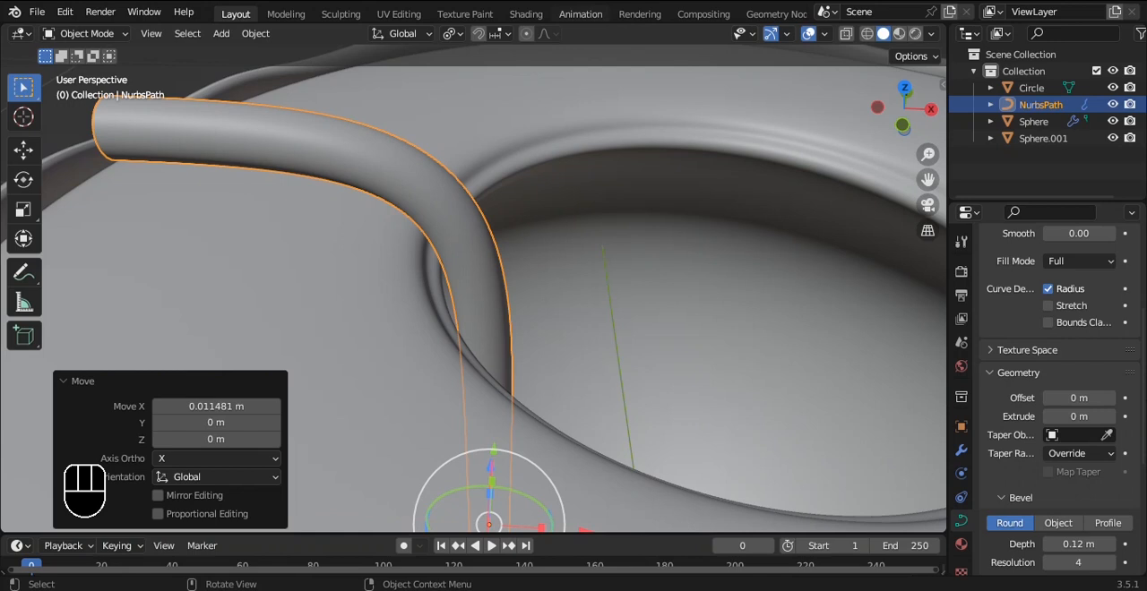
Step: Save the file and raise the bent straw about 0.11 m along Z
scroll(549, 105, "down", 6)
left_click(549, 105)
middle_click_drag(549, 105, 684, 191, "alt")
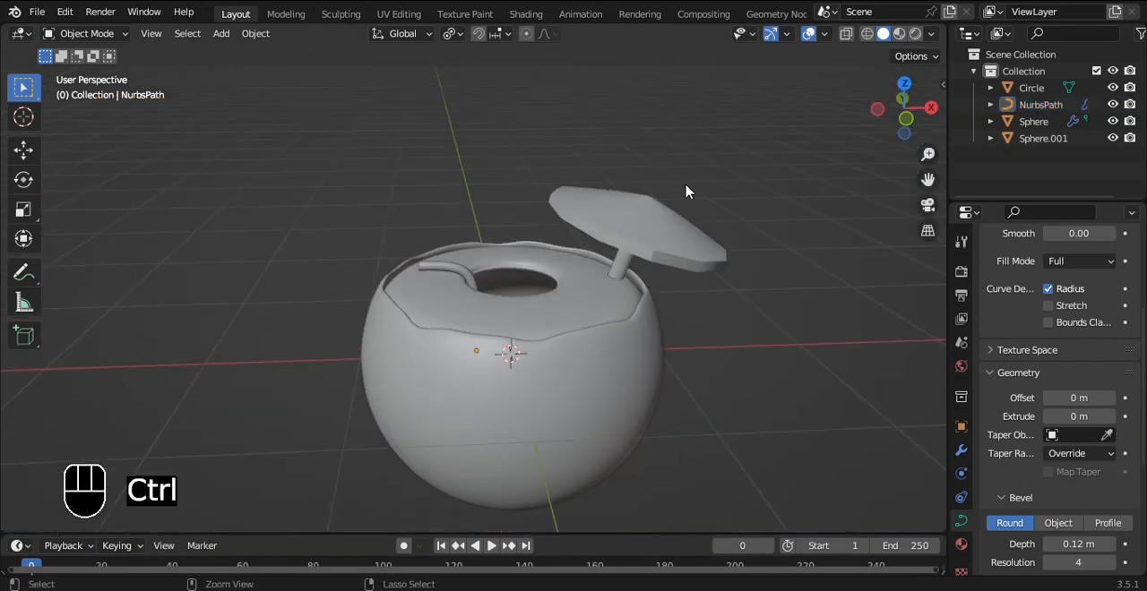
key("ctrl+s")
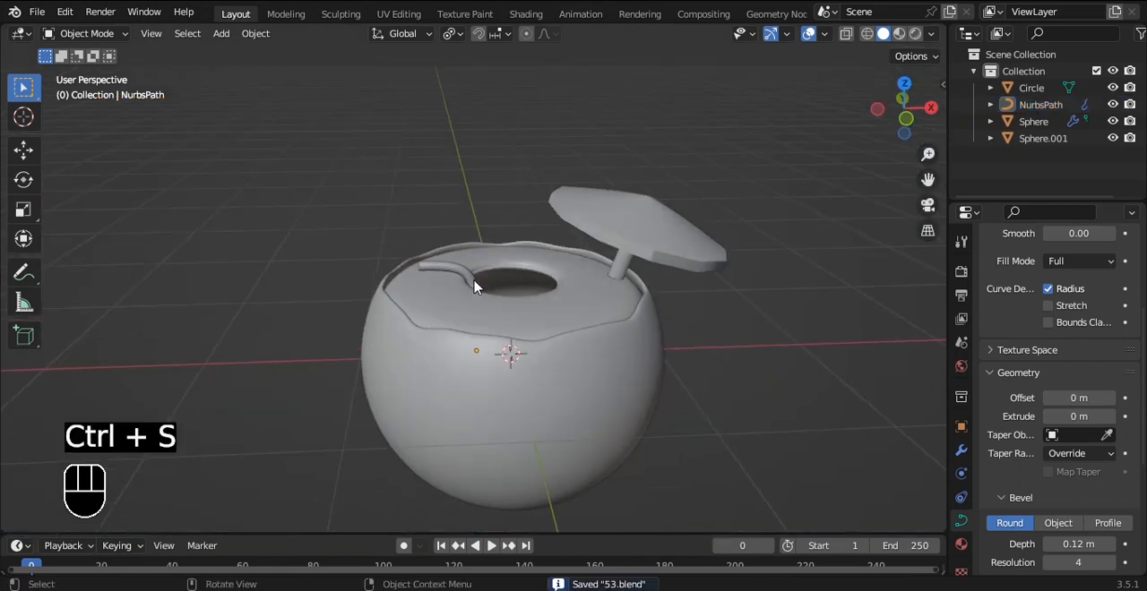
left_click(469, 277)
scroll(474, 271, "up", 1)
left_click_drag(477, 276, 477, 254)
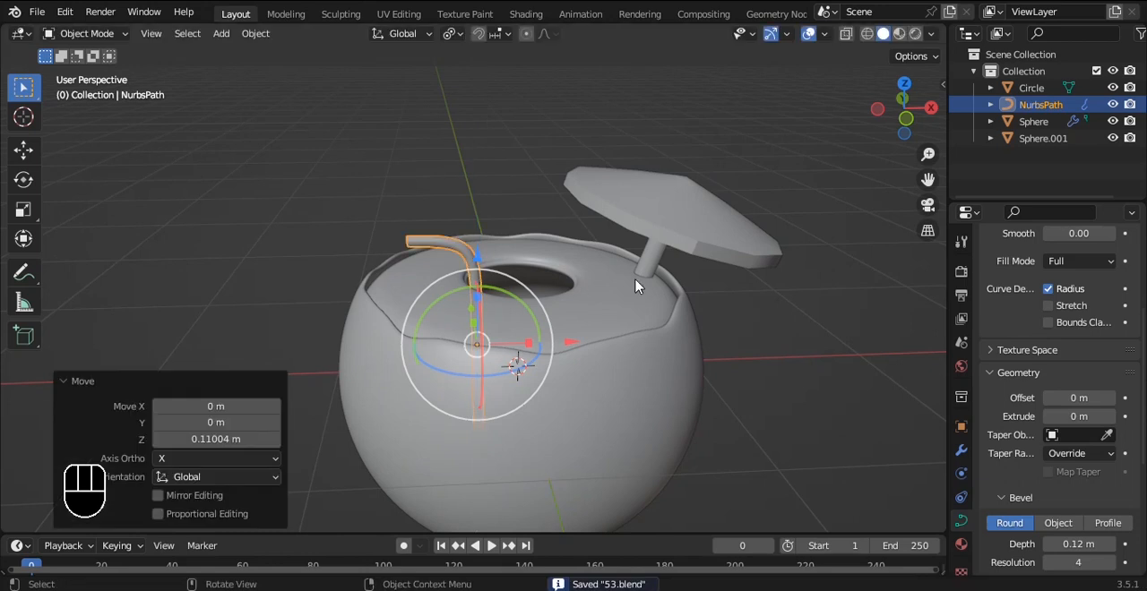
left_click(805, 325)
Step: Duplicate the bent straw and place the copy about 0.961 m higher along Z
key("grave")
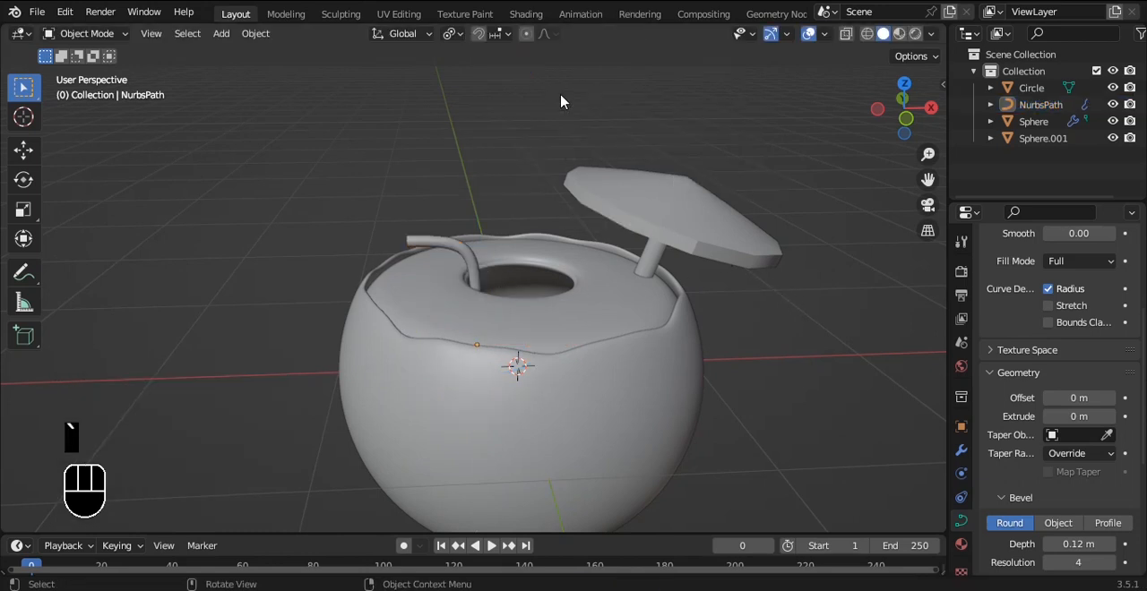
left_click(561, 98)
left_click_drag(570, 199, 563, 213, "alt+shift")
left_click_drag(495, 197, 495, 288, "alt")
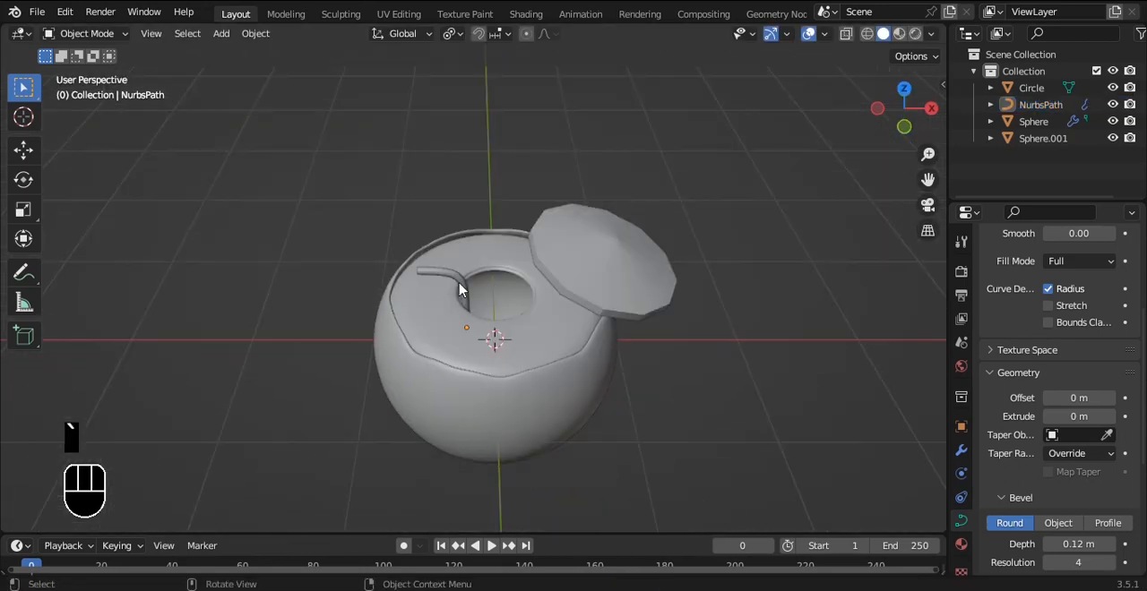
left_click(461, 291)
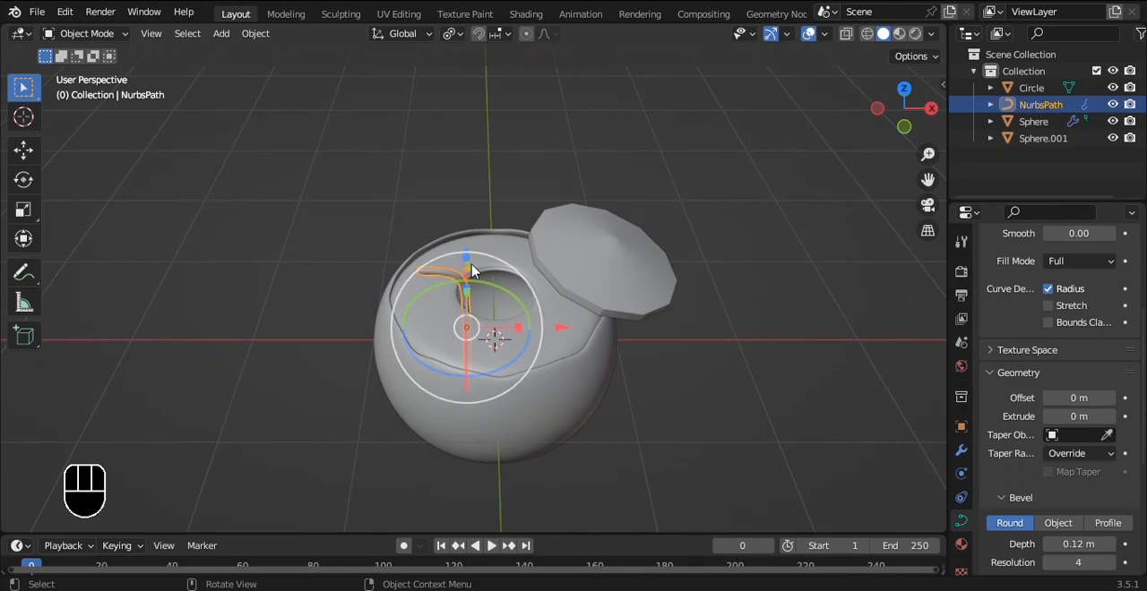
key("grave")
left_click(566, 226)
key("shift+d")
key("z")
left_click(550, 95)
left_click_drag(550, 95, 636, 251, "alt")
Step: Rotate the straw copy 90° around X and about 65.2° around Z to lay it flat
key("r")
key("x")
key("9")
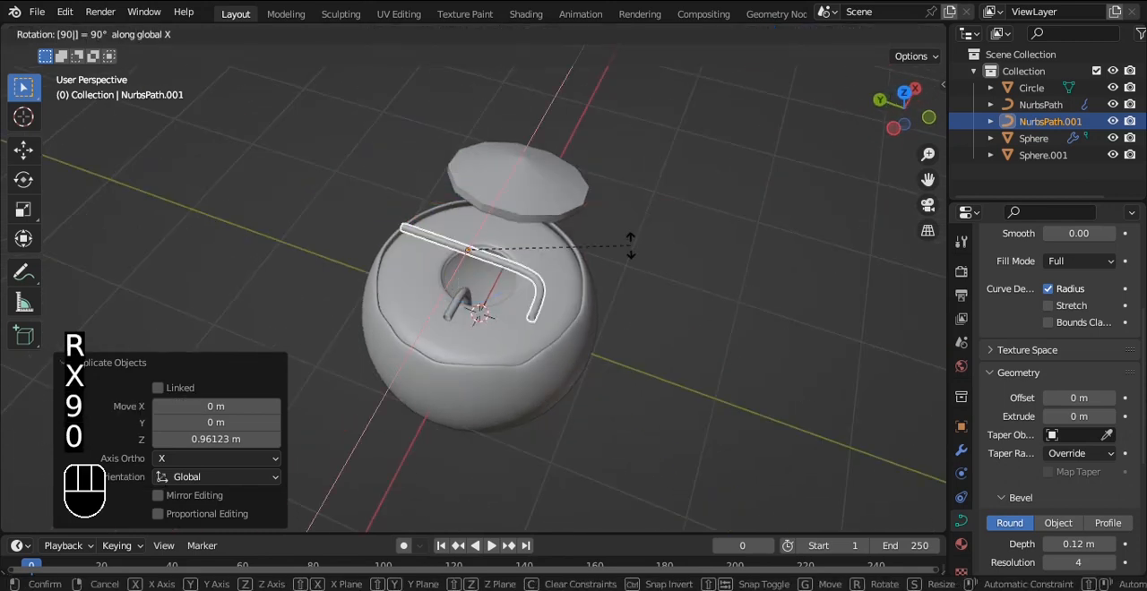
key("0")
left_click(573, 257)
left_click_drag(384, 227, 454, 249)
left_click_drag(661, 288, 593, 321, "alt")
left_click_drag(594, 277, 595, 277)
Step: Lower the flat straw copy about 0.523 m along Z and fine-tune its height just above the rim
key("grave")
left_click(557, 236)
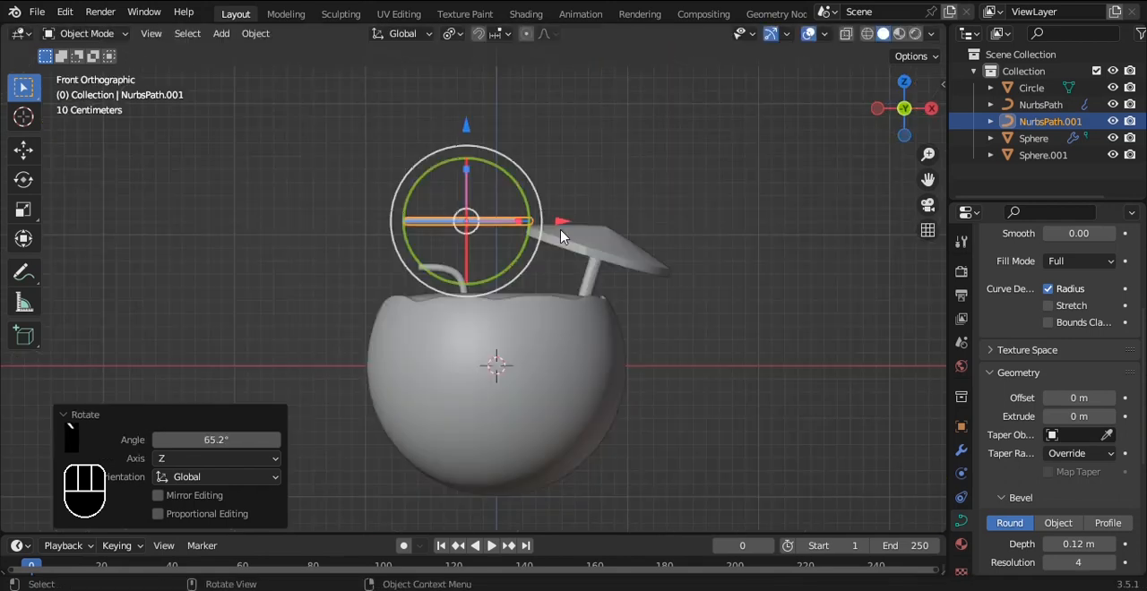
scroll(537, 219, "down", 1)
left_click_drag(468, 148, 471, 203)
scroll(522, 264, "up", 6)
scroll(522, 253, "up", 3)
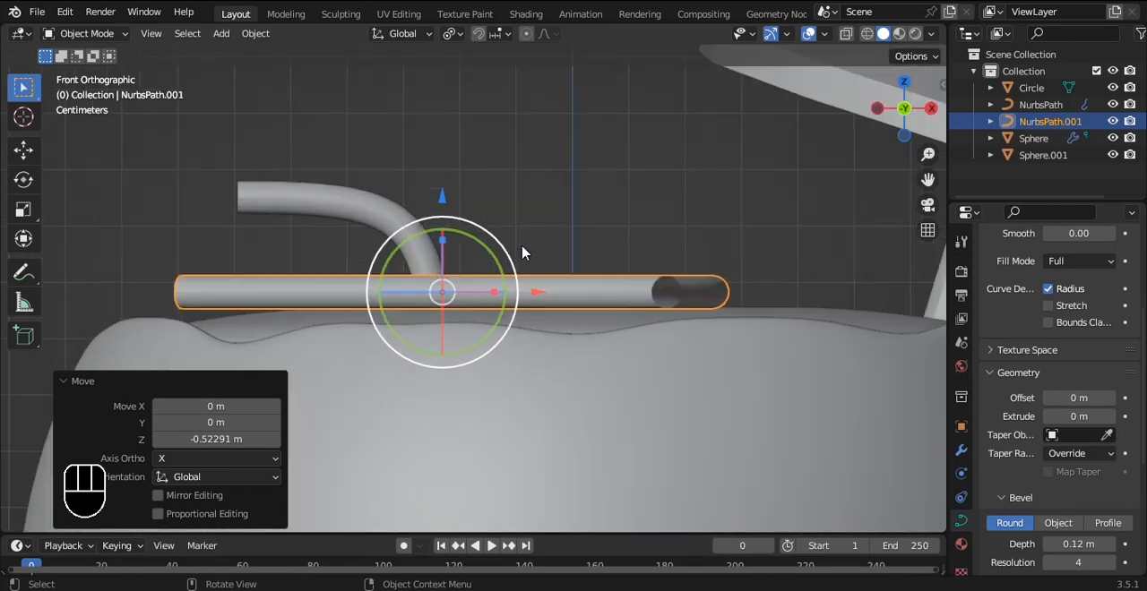
left_click_drag(442, 199, 440, 205)
left_click(576, 181)
Step: Delete the original upright straw standing in the cavity
left_click_drag(541, 188, 489, 209, "alt")
scroll(534, 252, "down", 6)
left_click_drag(462, 275, 502, 223, "alt+shift")
left_click(502, 231)
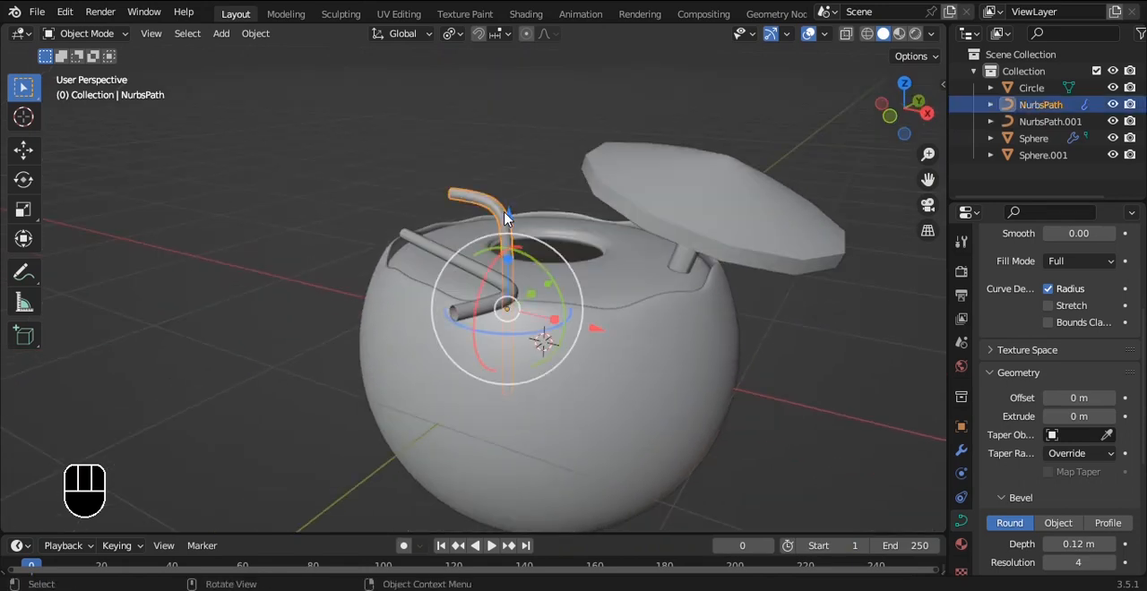
key("Delete")
Step: Try to reposition the remaining flat straw over the inner body and undo the attempts
left_click_drag(527, 240, 427, 166, "alt")
left_click(507, 251)
key("ctrl+z")
key("ctrl+z")
left_click_drag(546, 187, 707, 248, "alt")
left_click_drag(589, 255, 600, 273)
left_click_drag(600, 274, 632, 223, "alt")
key("ctrl+z")
Step: Set the transform pivot point to Median Point and undo the last change to the straw
left_click(453, 36)
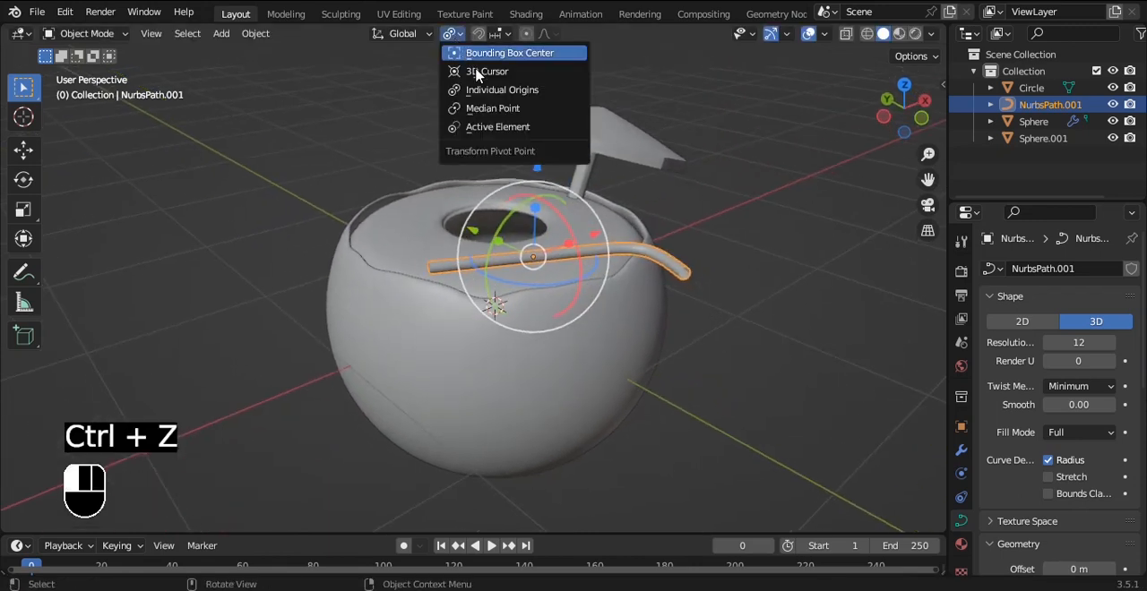
left_click(499, 105)
left_click_drag(555, 143, 582, 230, "alt")
key("ctrl+z")
left_click_drag(620, 179, 585, 172, "alt")
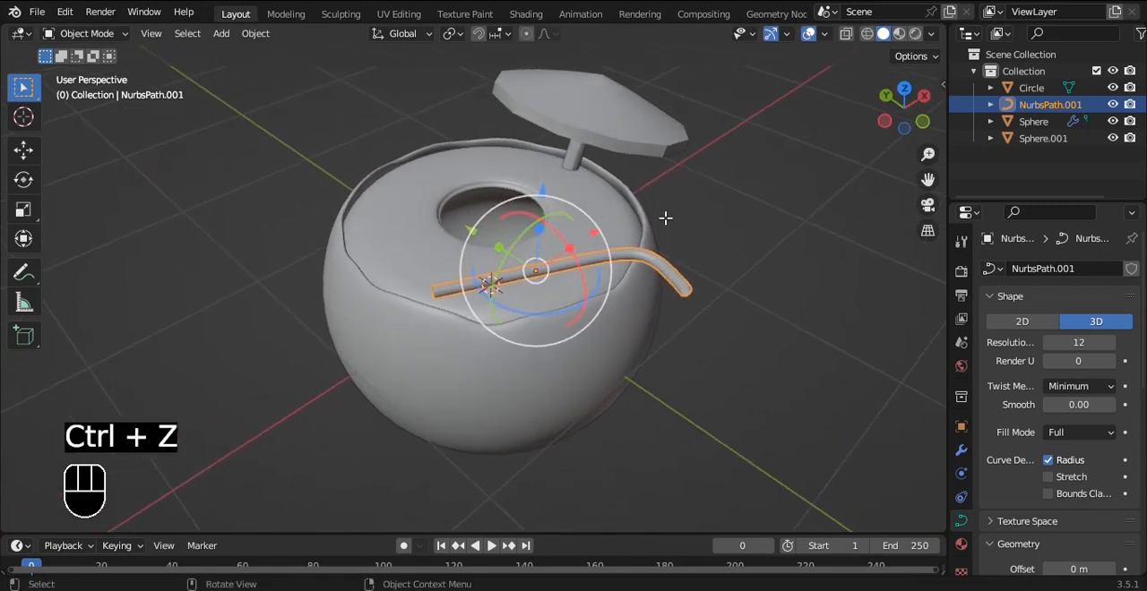
key("Tab")
key("Tab")
left_click_drag(724, 271, 551, 215, "alt")
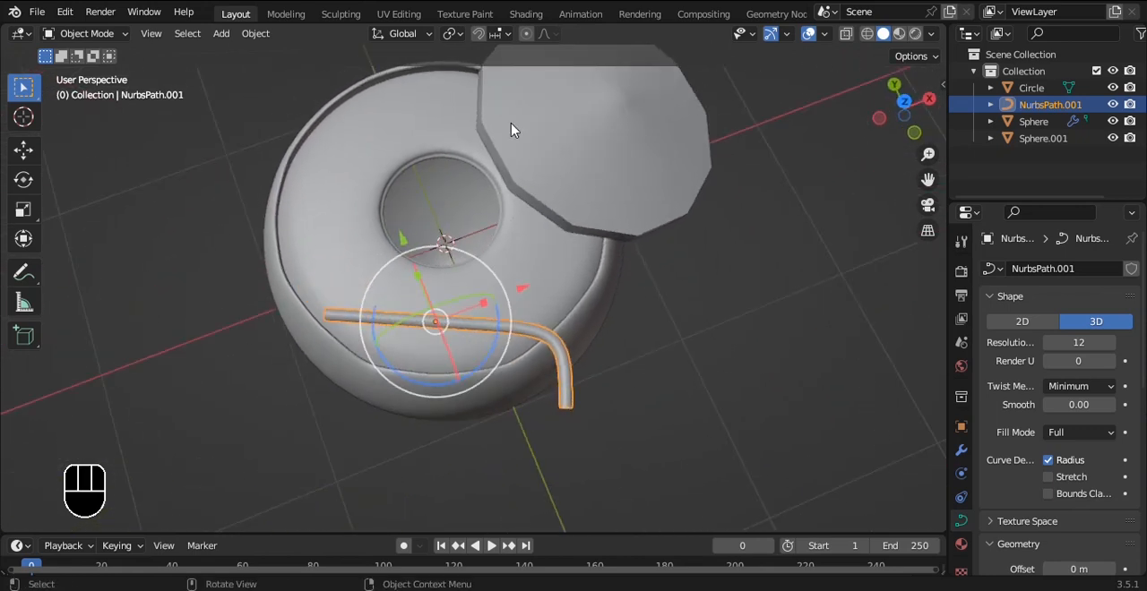
Step: Set the transform orientation to Local and rotate the straw -73° about its local X axis
left_click(401, 34)
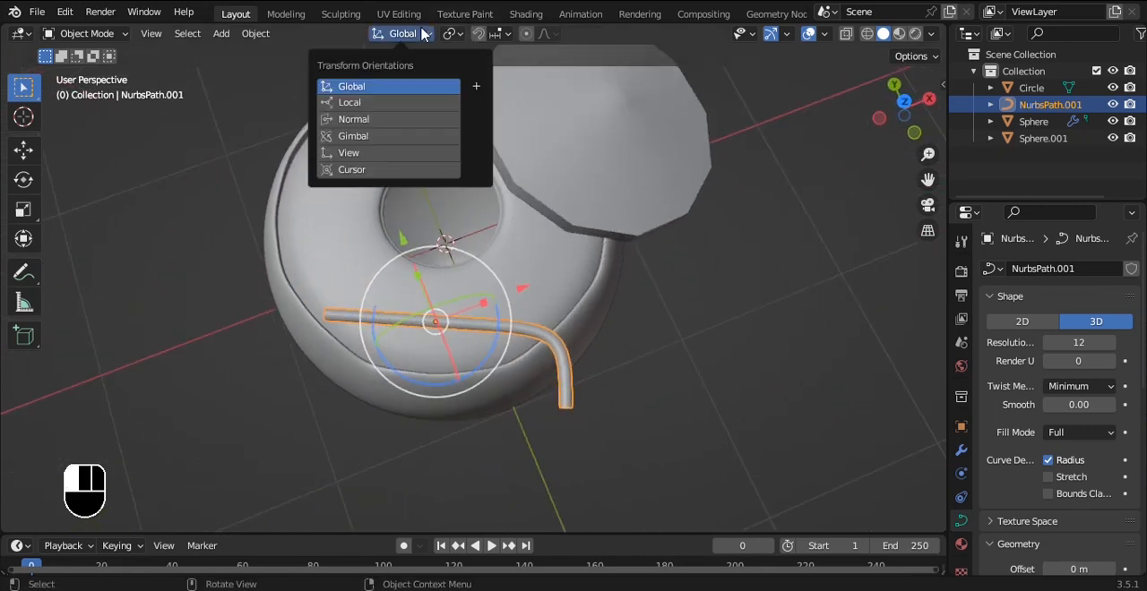
left_click(389, 103)
left_click_drag(390, 103, 335, 192, "alt")
left_click_drag(423, 177, 408, 164)
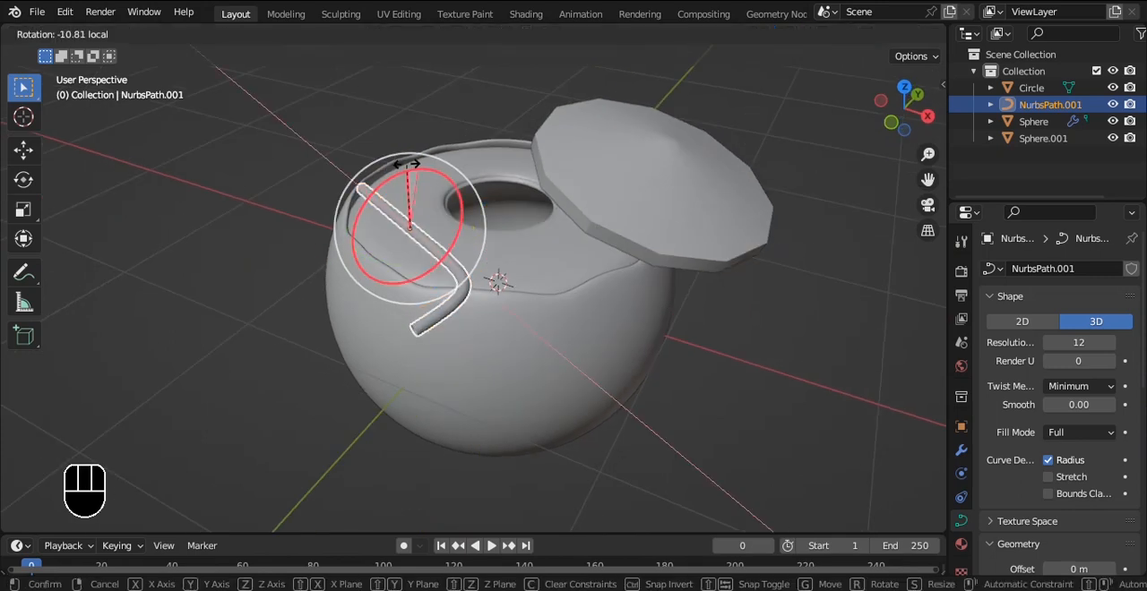
left_click_drag(372, 208, 372, 208)
left_click_drag(372, 208, 642, 213, "alt")
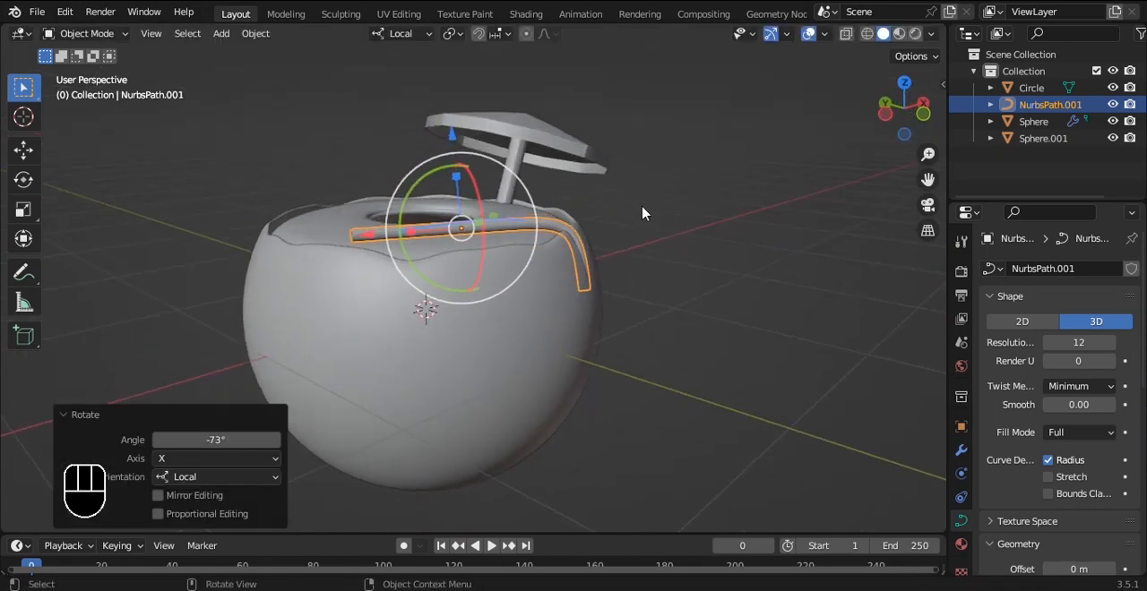
scroll(549, 221, "up", 5)
left_click_drag(541, 215, 492, 234, "alt")
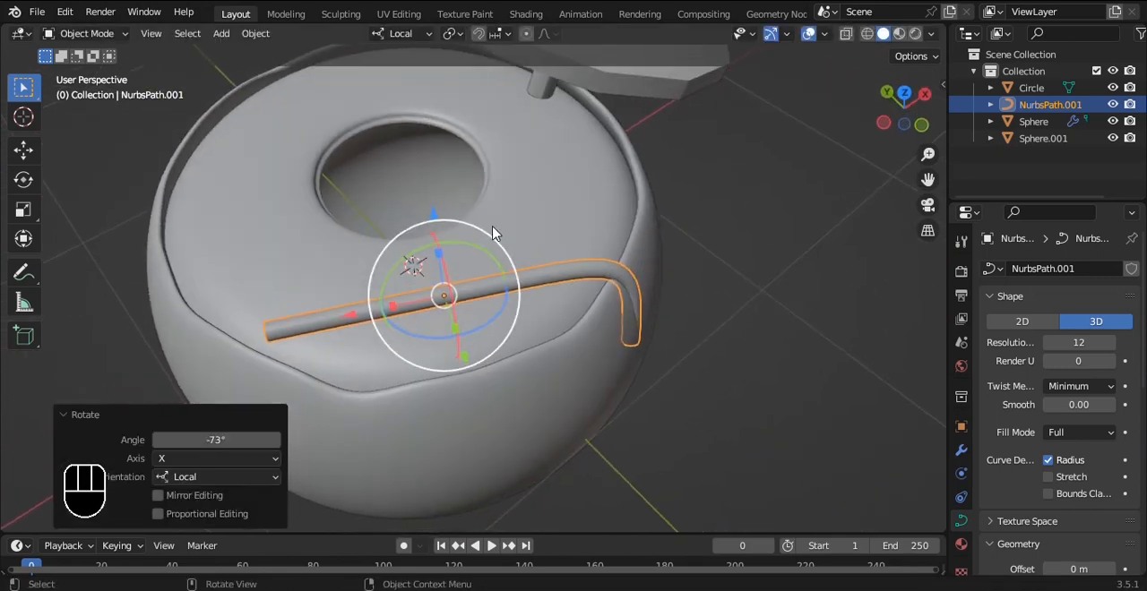
Step: Adjust the straw along its local axes so it lies across the inner body with its bend over the rim
left_click_drag(470, 365, 469, 374)
left_click_drag(469, 373, 612, 303, "alt")
left_click_drag(551, 333, 591, 327)
left_click_drag(739, 314, 616, 179, "alt")
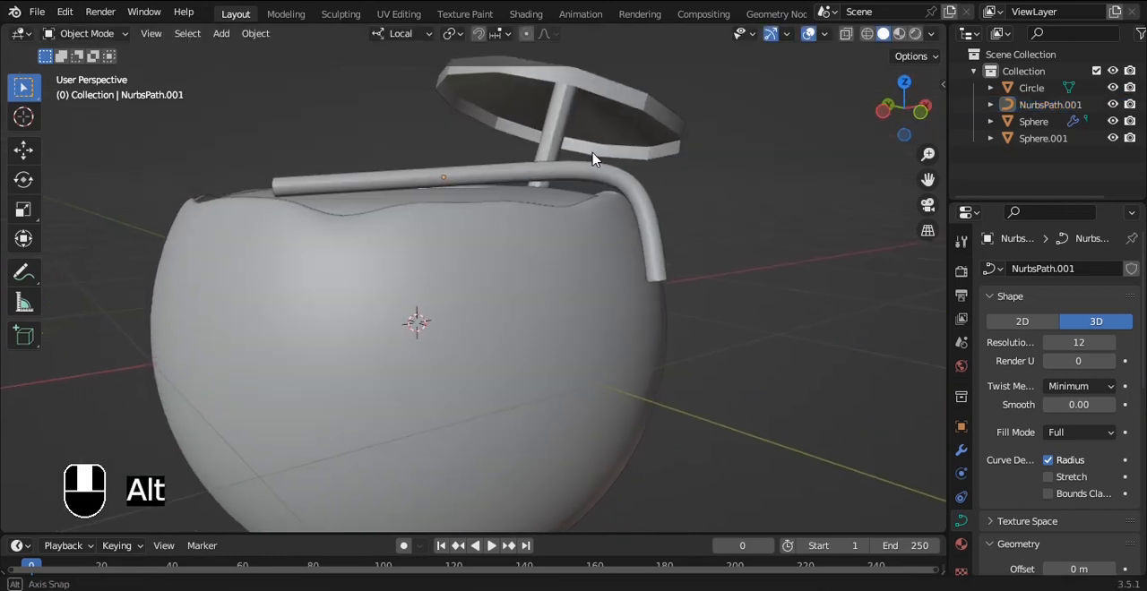
Step: Lower the straw slightly so it rests on the rim, and save the file
scroll(597, 153, "up", 3)
left_click(573, 117)
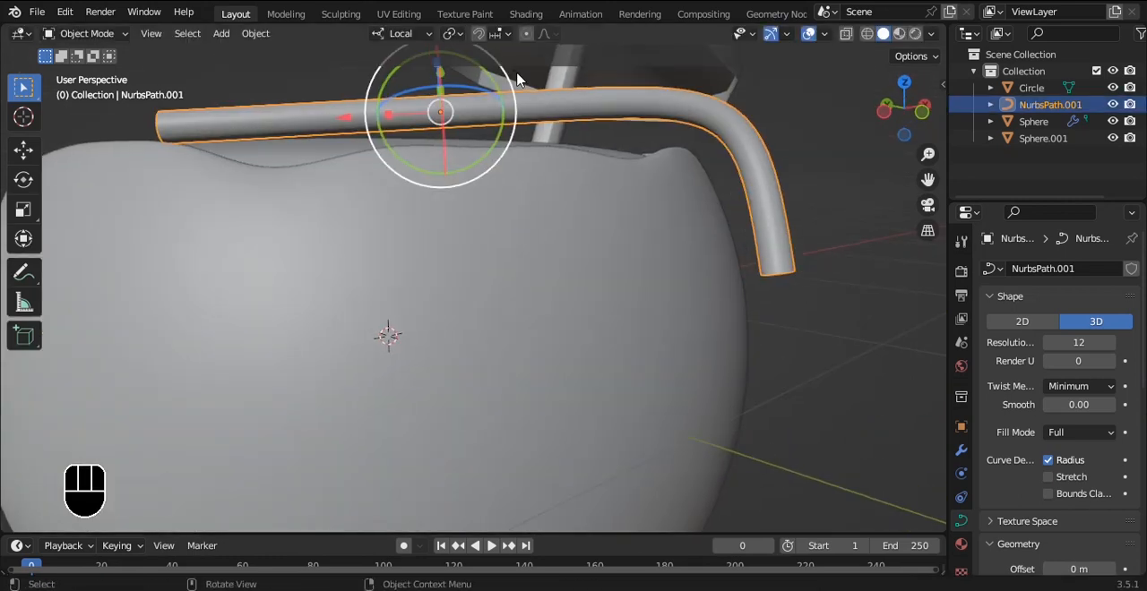
left_click_drag(520, 78, 534, 121)
left_click_drag(459, 70, 460, 78)
left_click(843, 197)
scroll(840, 204, "down", 5)
left_click_drag(840, 205, 869, 231, "alt")
key("ctrl+s")
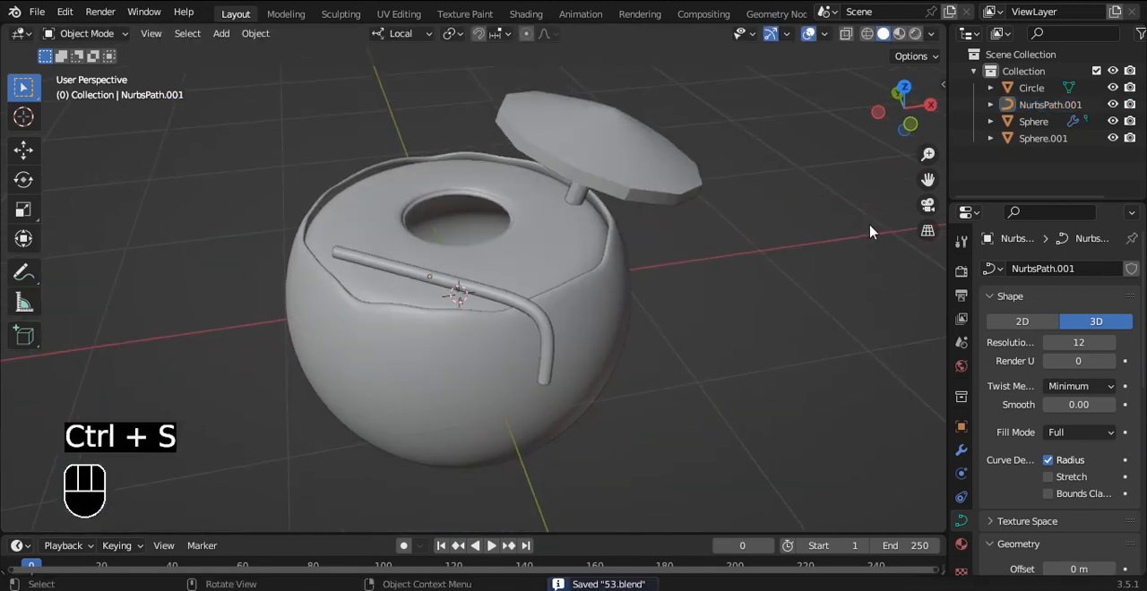
Step: Switch to material preview, assign the orange-red Material.003 to the straw, and save the file
left_click(899, 34)
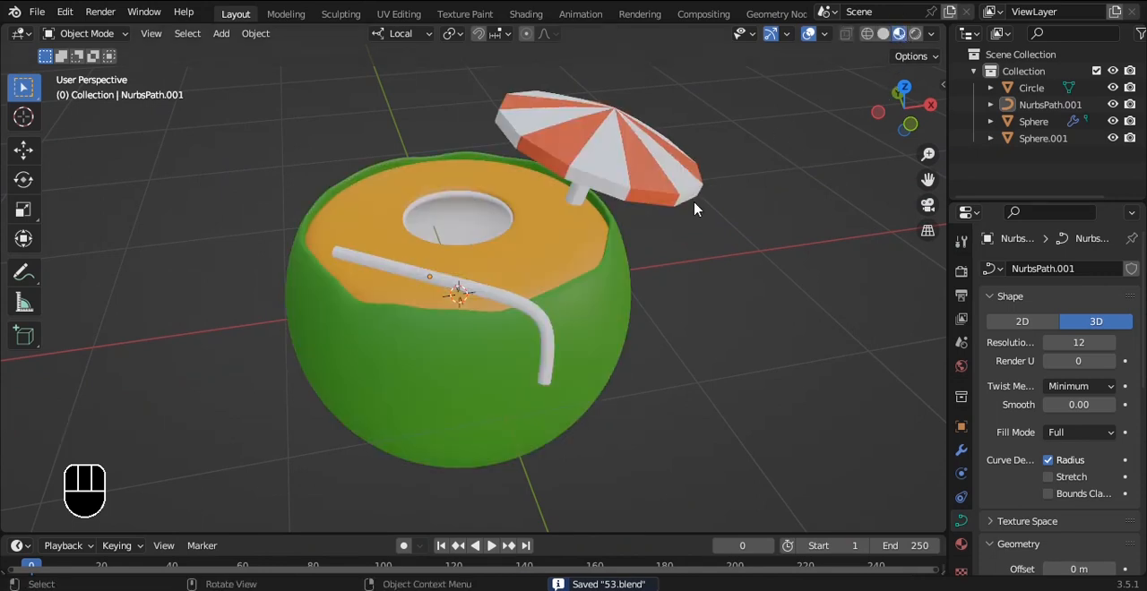
left_click(544, 324)
left_click(961, 543)
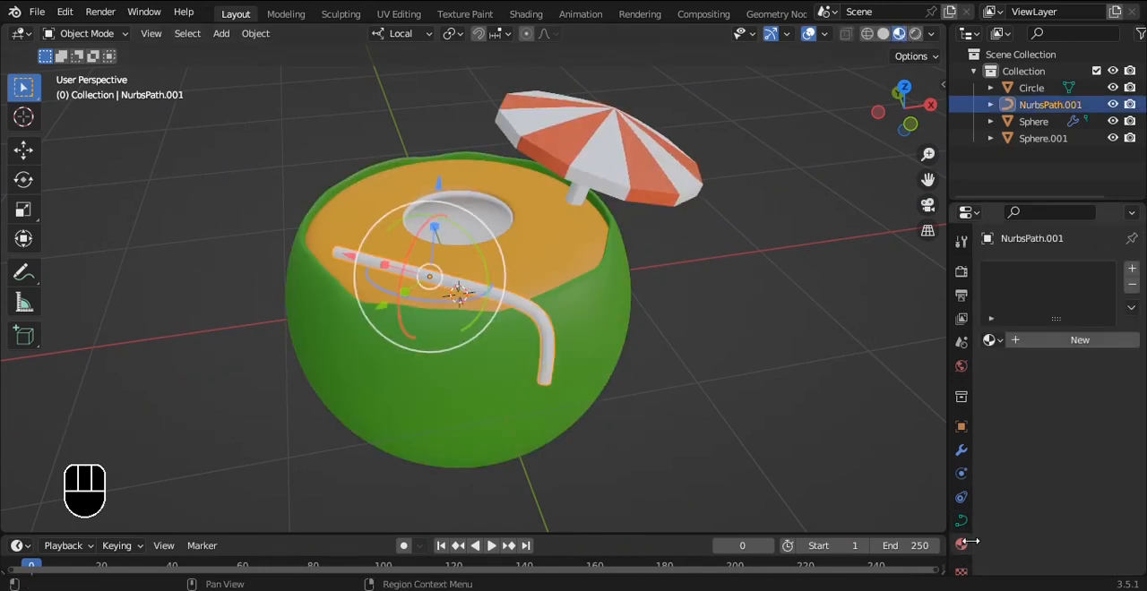
left_click(1037, 340)
left_click(990, 339)
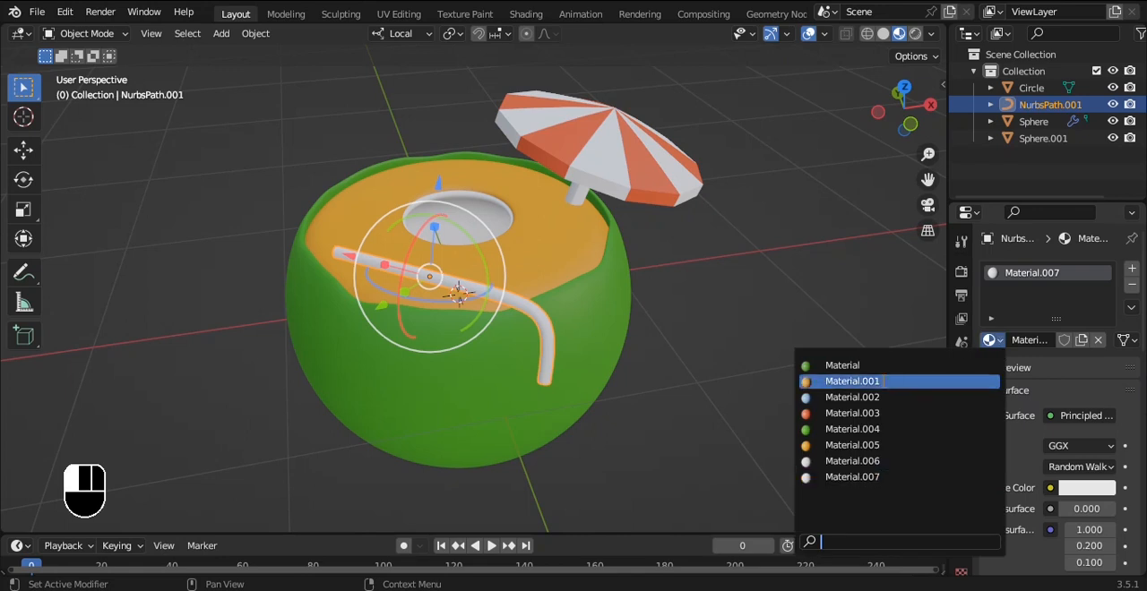
left_click(883, 416)
left_click(768, 235)
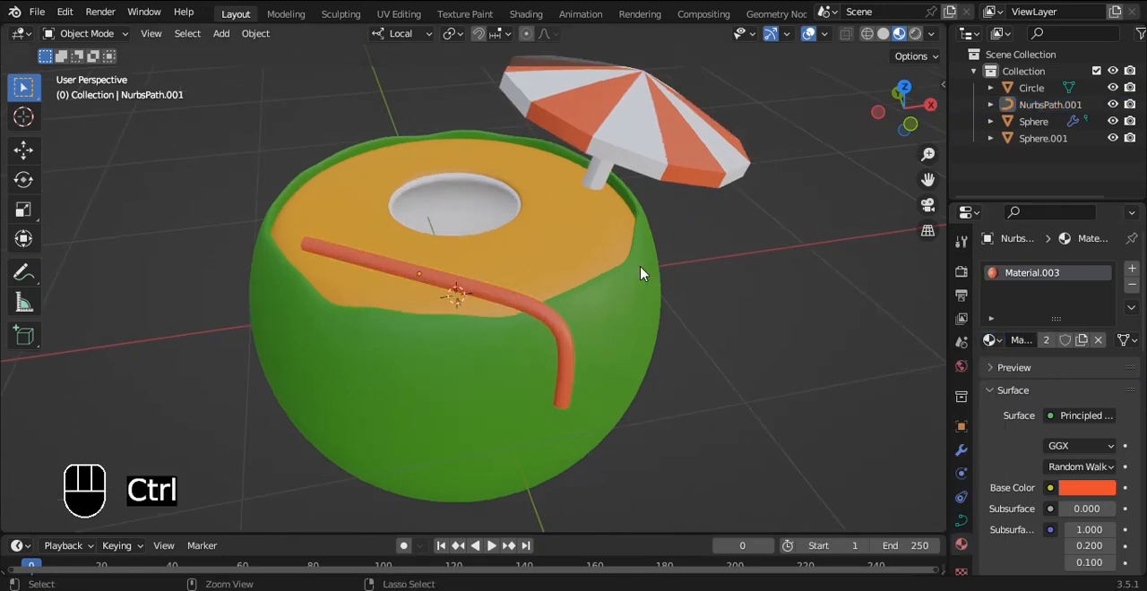
key("ctrl+s")
Step: Try to raise all objects along local Z in the front view and undo both moves
key("grave")
left_click(562, 213)
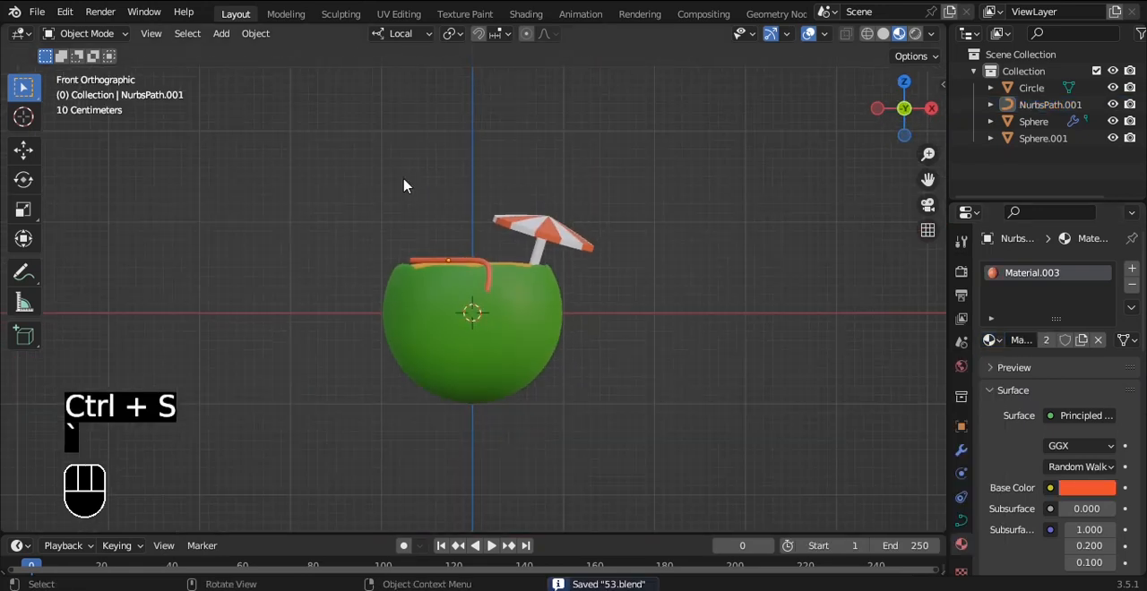
key("a")
key("g")
key("z")
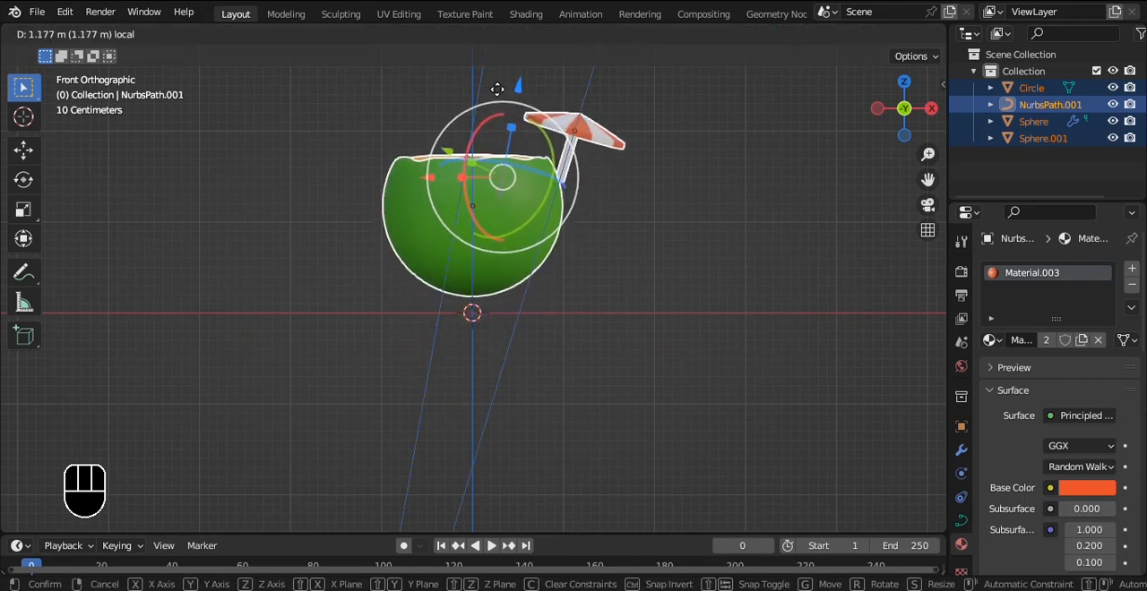
left_click(502, 89)
key("ctrl+z")
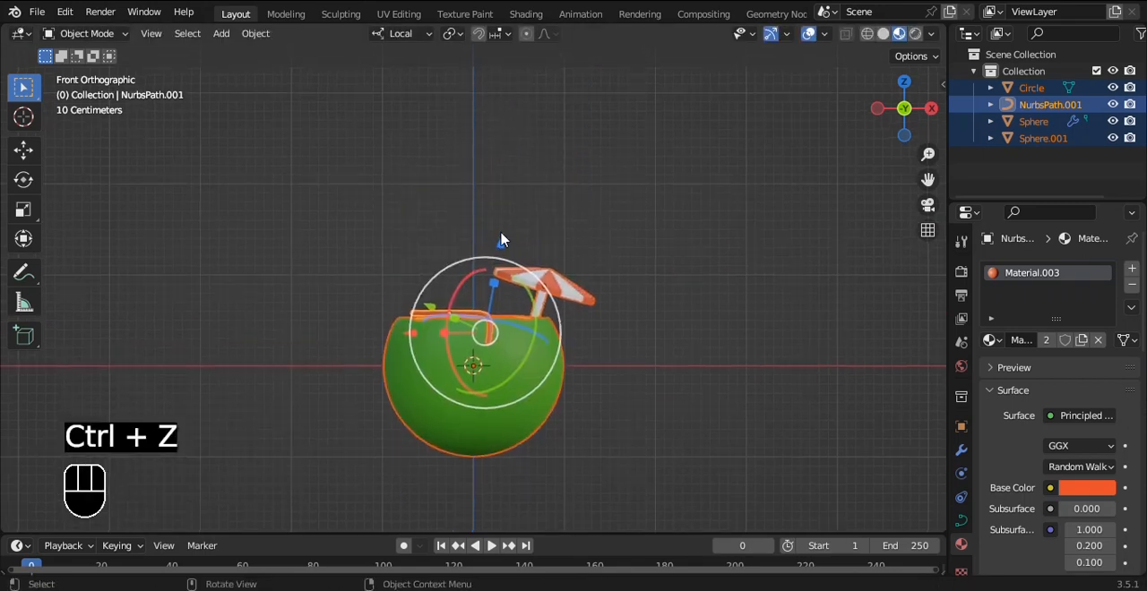
key("g")
key("z")
left_click(502, 158)
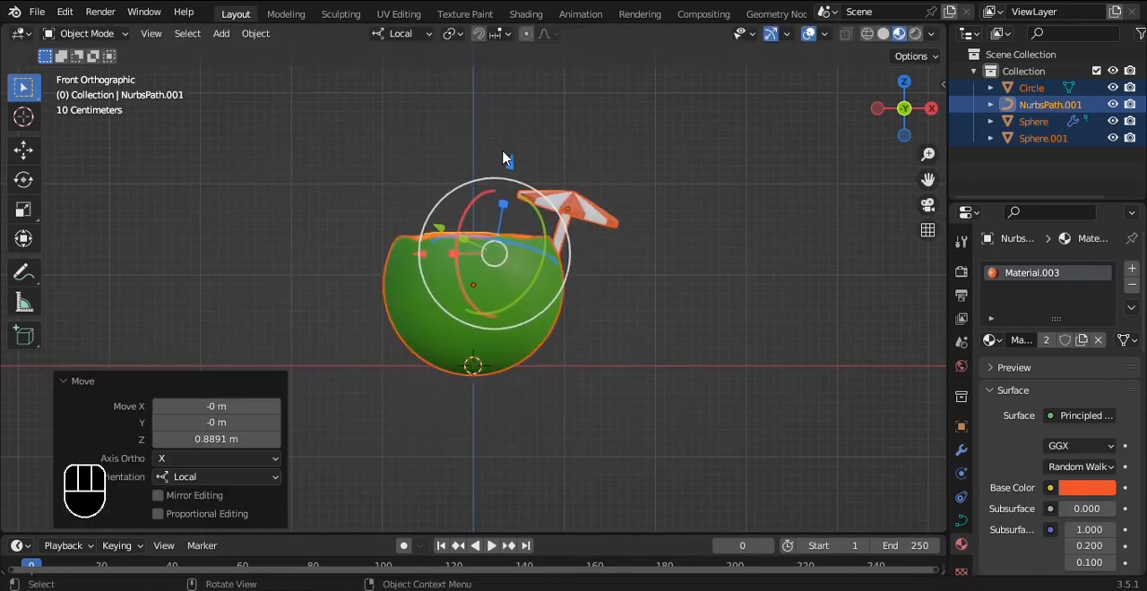
key("ctrl+z")
Step: Try to move the umbrella alone along its local Z axis and undo the move
scroll(574, 186, "down", 3)
left_click(584, 222)
scroll(545, 287, "up", 4)
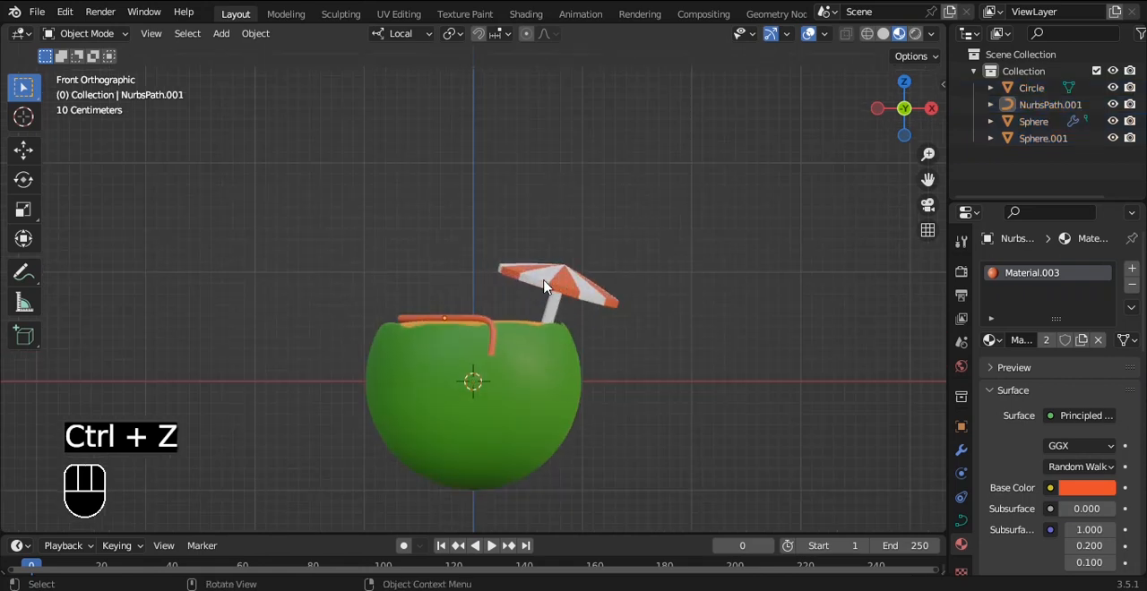
left_click(544, 286)
left_click_drag(580, 192, 583, 180)
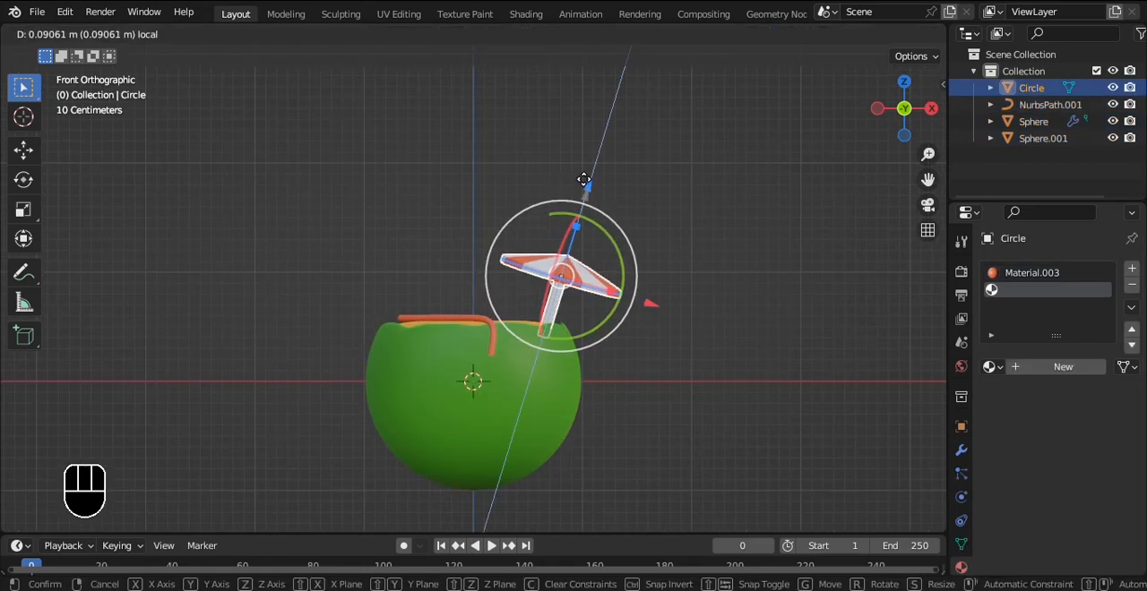
key("ctrl+z")
Step: Raise all drink objects together 1 m along global Z and save the file
left_click(401, 33)
left_click(398, 86)
left_click_drag(248, 133, 749, 492)
left_click_drag(487, 234, 489, 211)
key("ctrl")
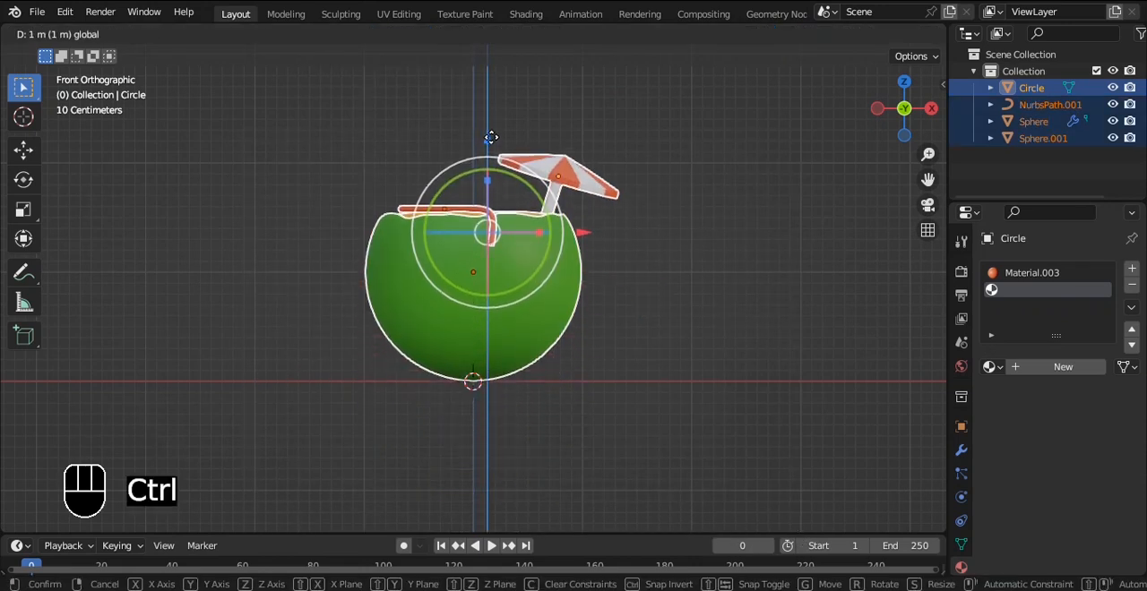
left_click(491, 143)
left_click(724, 204)
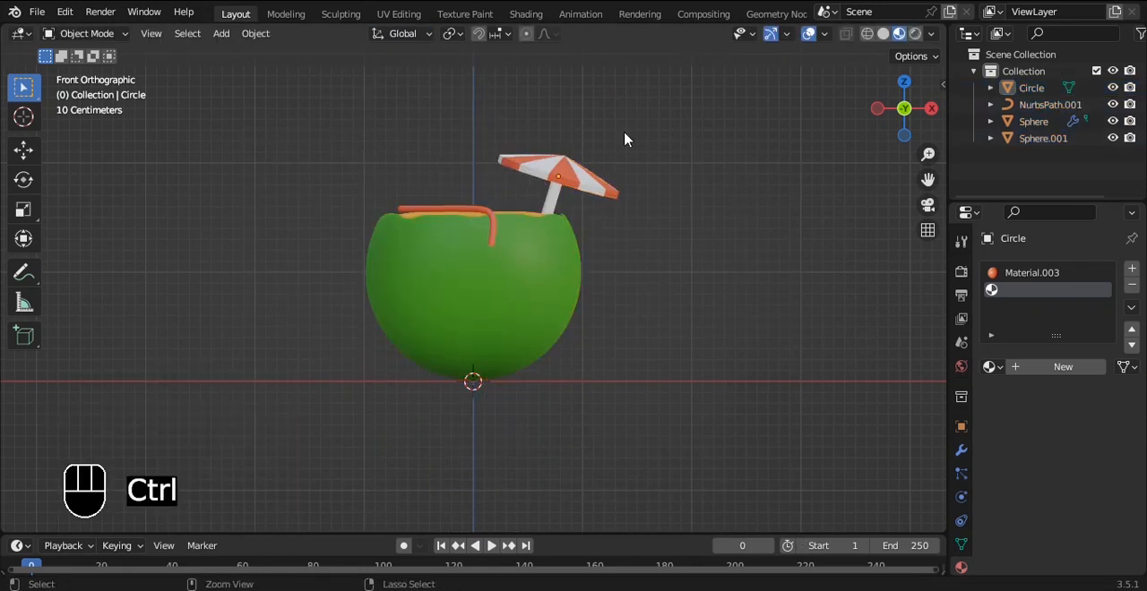
key("ctrl+s")
Step: Add a plane under the drink and scale it up as a large ground surface
key("shift+a")
mouse_move(618, 116)
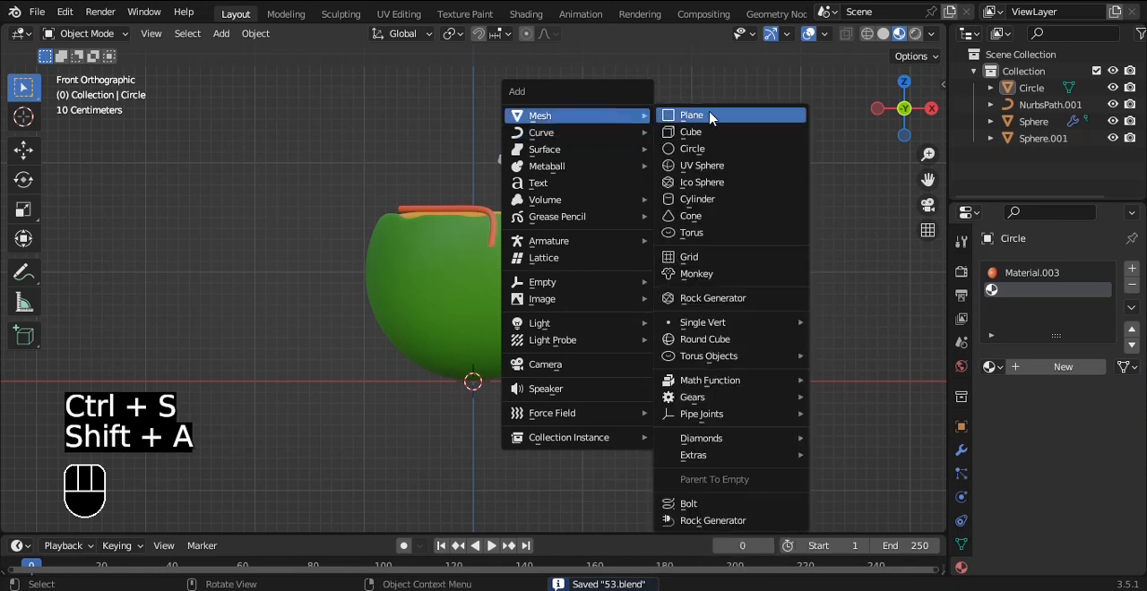
left_click(709, 116)
key("s")
left_click(892, 269)
scroll(701, 206, "down", 3)
middle_click_drag(701, 206, 645, 205)
key("Tab")
key("Tab")
Step: Add a camera and align it to the current view of the drink
key("shift+a")
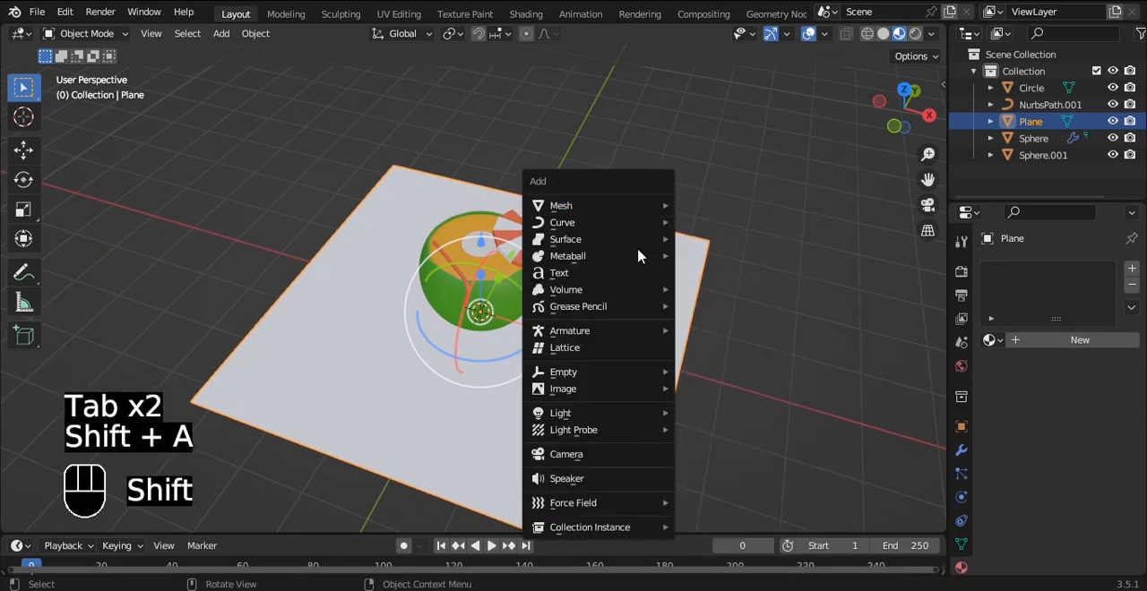
left_click(600, 465)
key("ctrl+alt+KP_0")
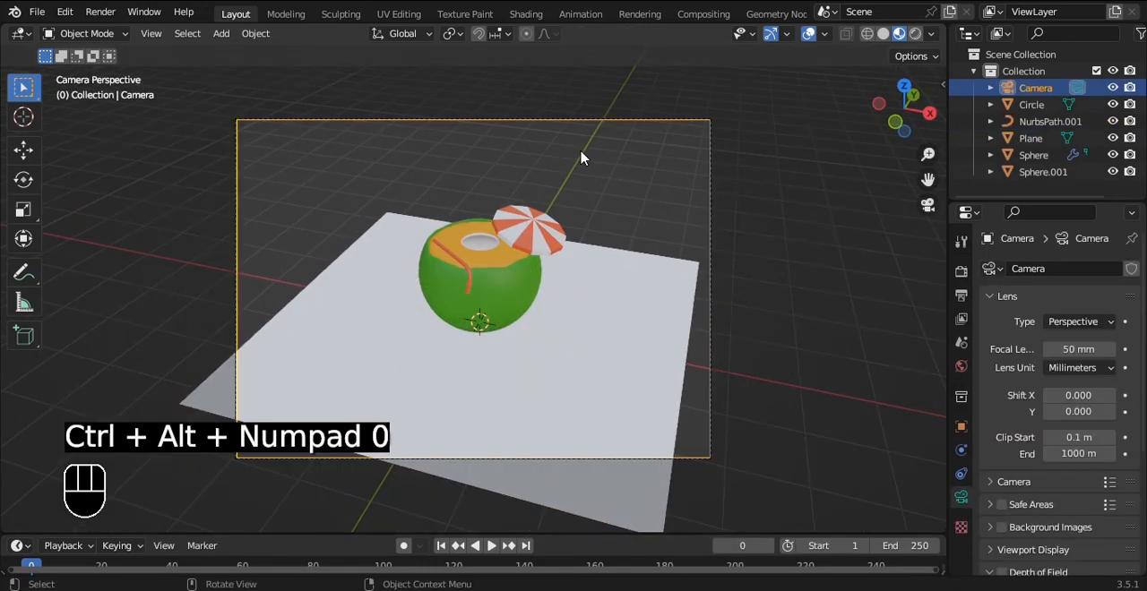
Step: Lock the camera to the view, frame the drink more closely from a lower angle, and save the file
key("Home")
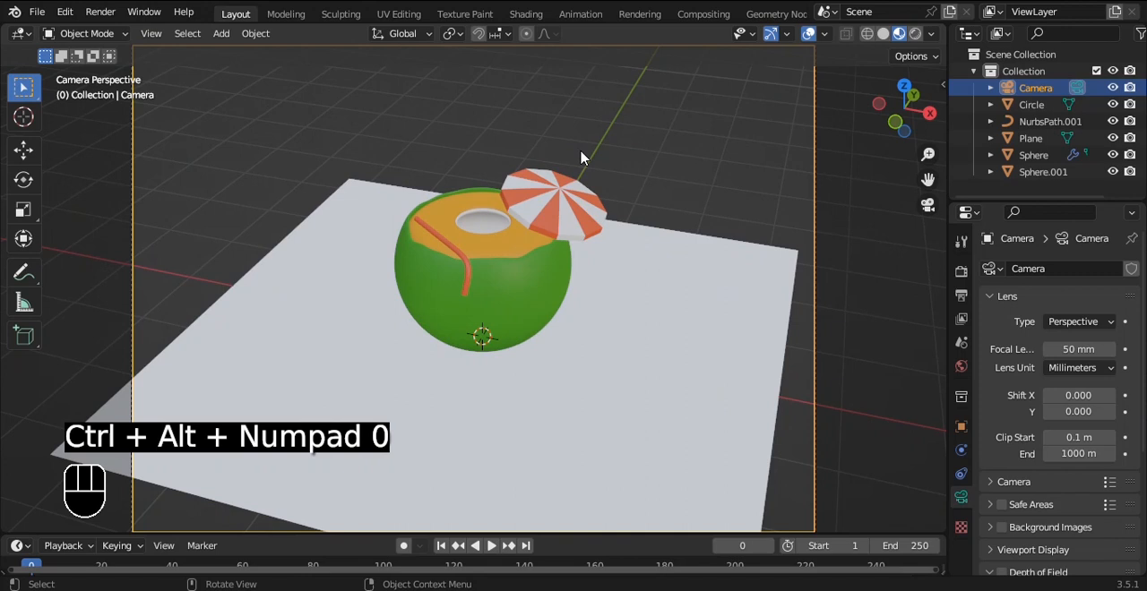
scroll(581, 151, "down", 2)
key("q")
left_click(581, 151)
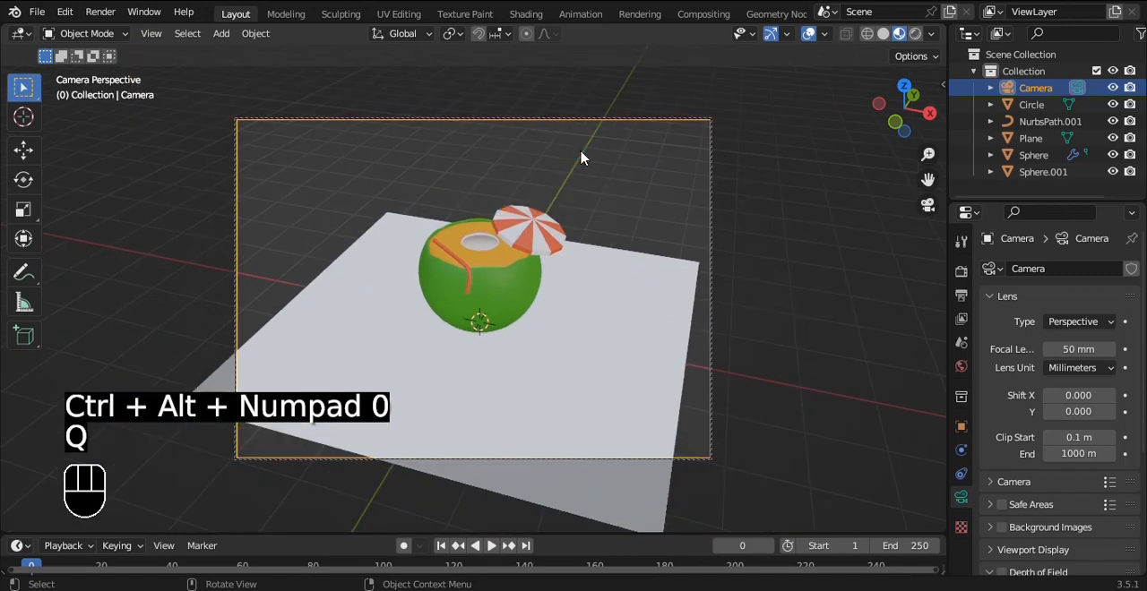
scroll(580, 151, "up", 2)
left_click_drag(581, 150, 576, 184, "alt+shift")
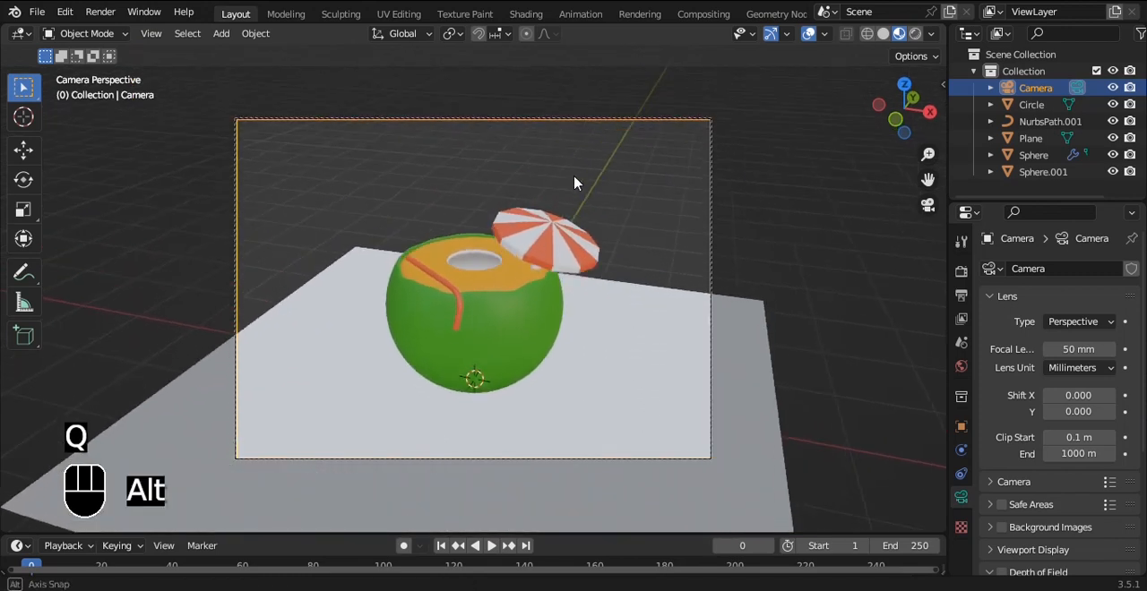
key("ctrl+s")
Step: Set the camera type to Orthographic with an orthographic scale of 3.800
left_click(1076, 323)
left_click(1075, 357)
scroll(660, 230, "up", 3)
key("q")
left_click(605, 223)
key("q")
left_click(605, 223)
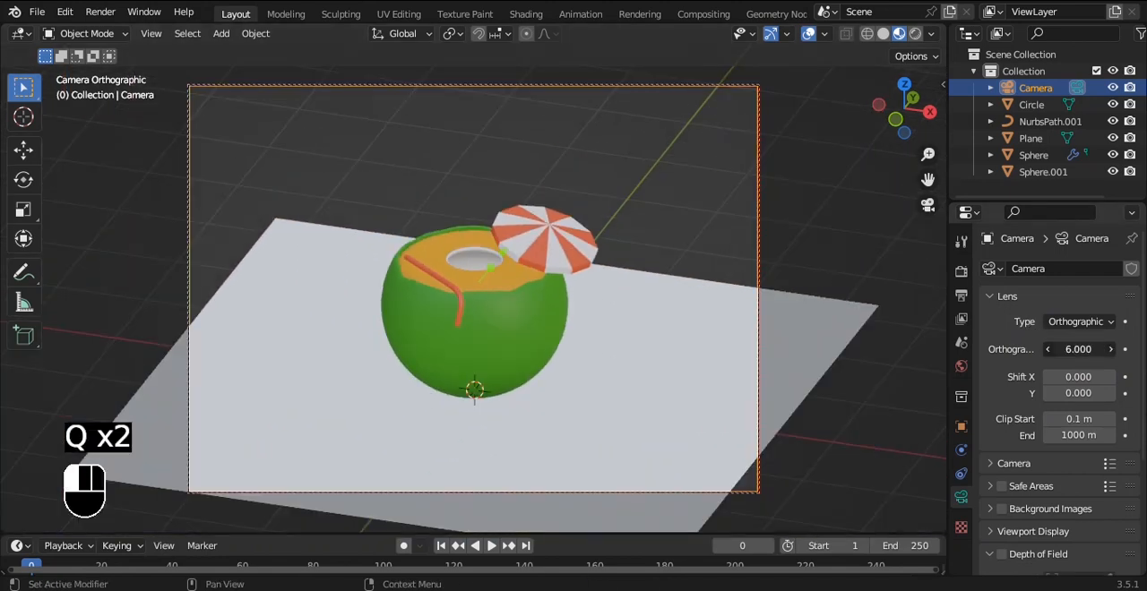
left_click_drag(1079, 350, 1059, 350)
Step: Center the drink in the camera frame, save the file, and unlock the camera from the view
left_click_drag(681, 221, 675, 218, "alt+shift")
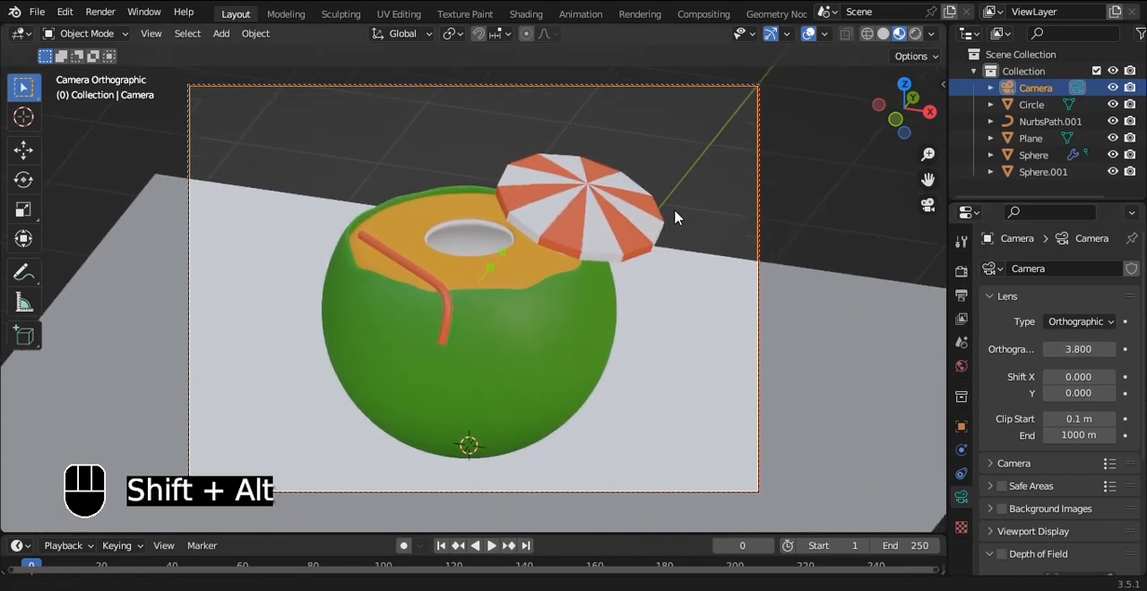
key("ctrl+s")
key("q")
left_click(682, 223)
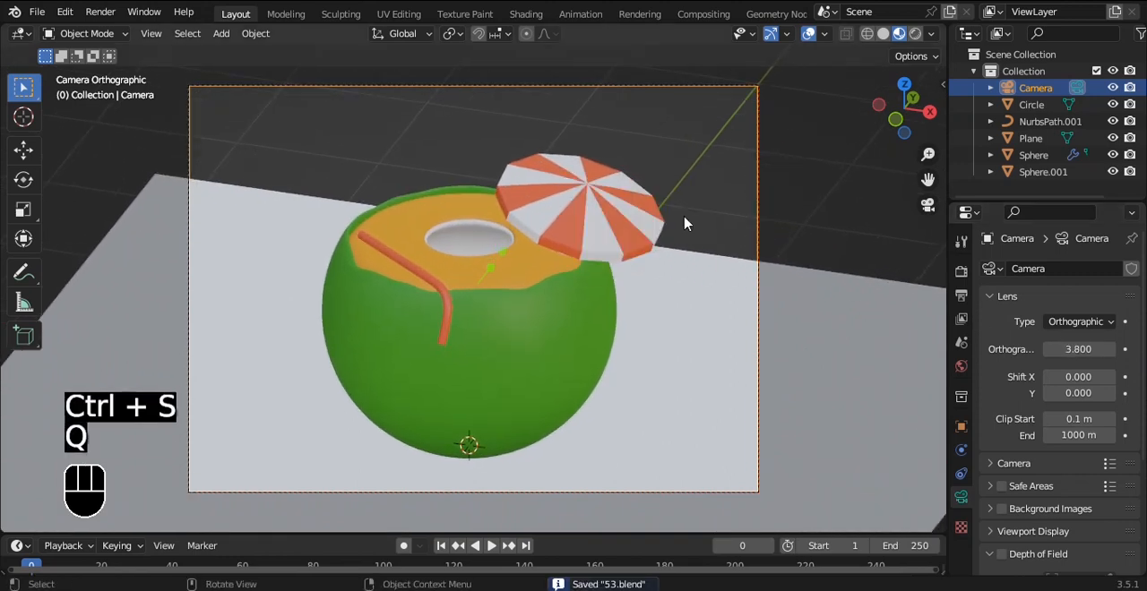
Step: Rotate the ground plane about Z so its back edge runs parallel to the camera frame
left_click(826, 318)
scroll(826, 318, "down", 3)
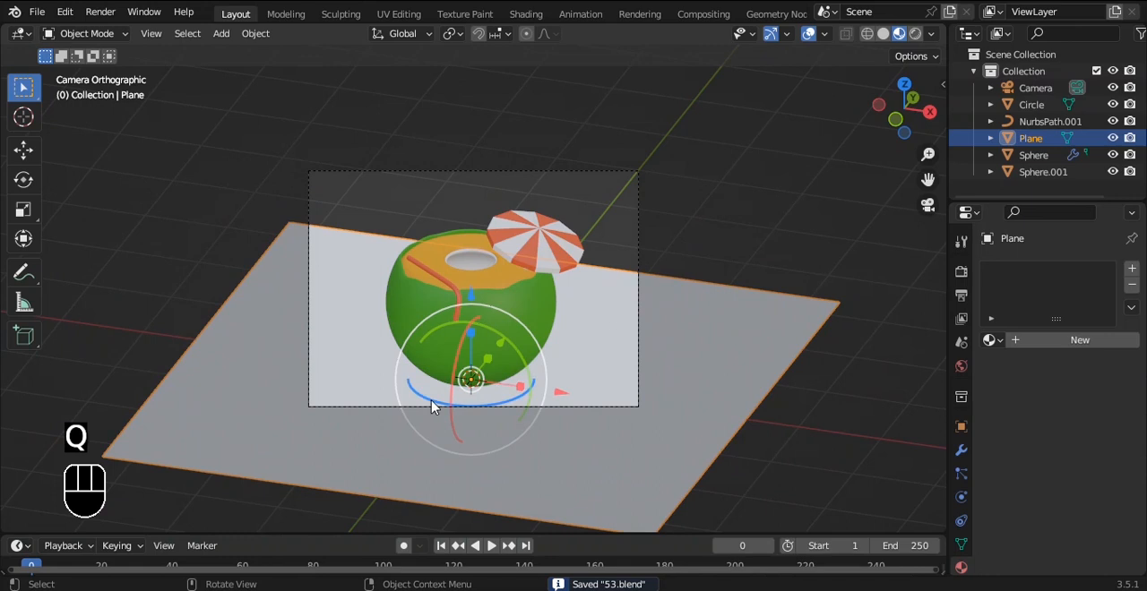
left_click_drag(431, 406, 431, 336)
Step: Extrude the ground plane's back edge upward along Z to form a tall backdrop wall
key("Tab")
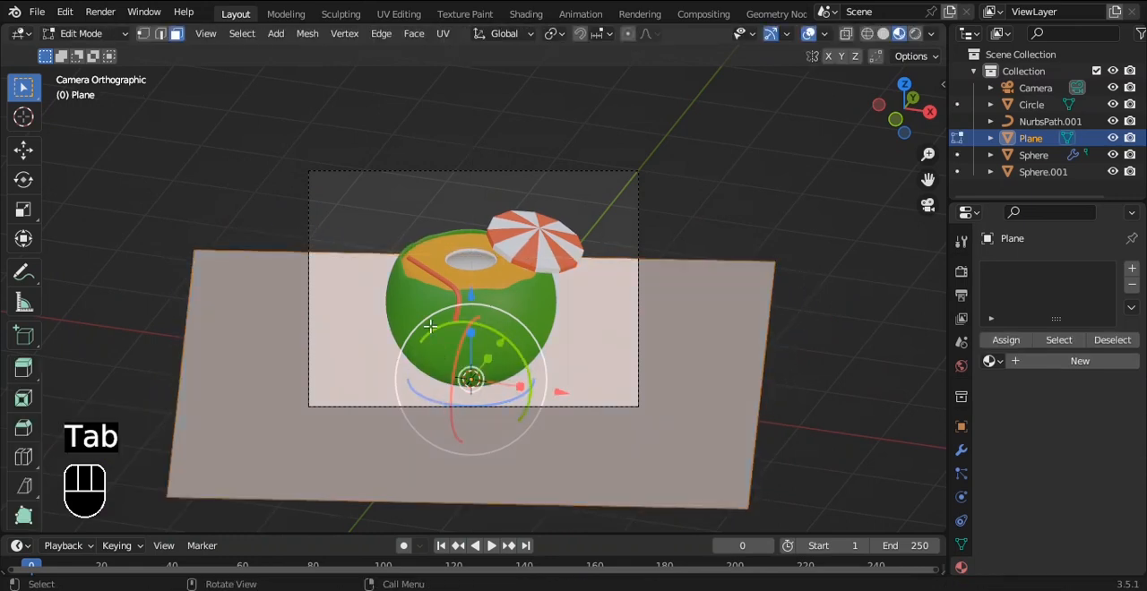
key("2")
left_click(348, 250)
scroll(547, 388, "down", 1)
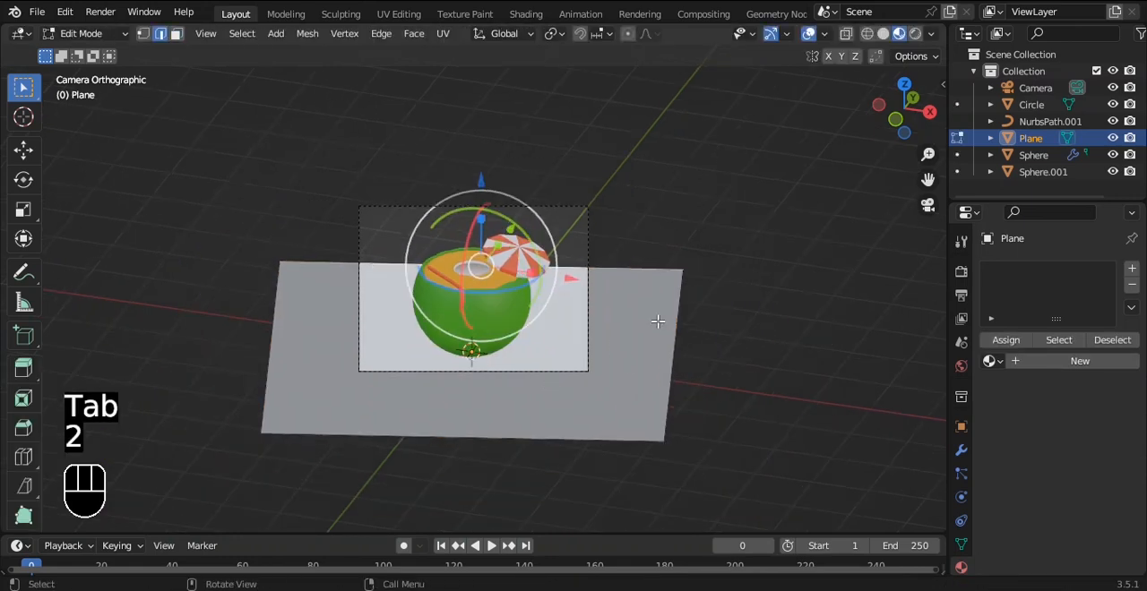
key("e")
key("z")
left_click(659, 151)
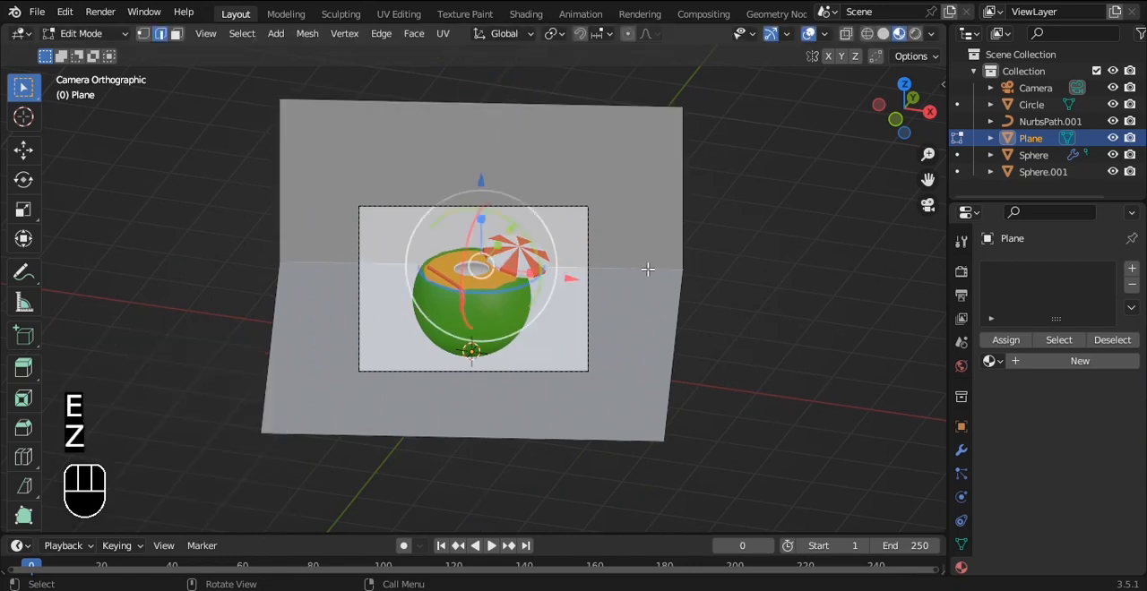
Step: Bevel the fold between floor and wall into a smooth multi-segment curve and apply Shade Auto Smooth to the backdrop
key("ctrl+b")
scroll(732, 269, "up", 10)
left_click(732, 269)
key("Tab")
right_click(658, 167)
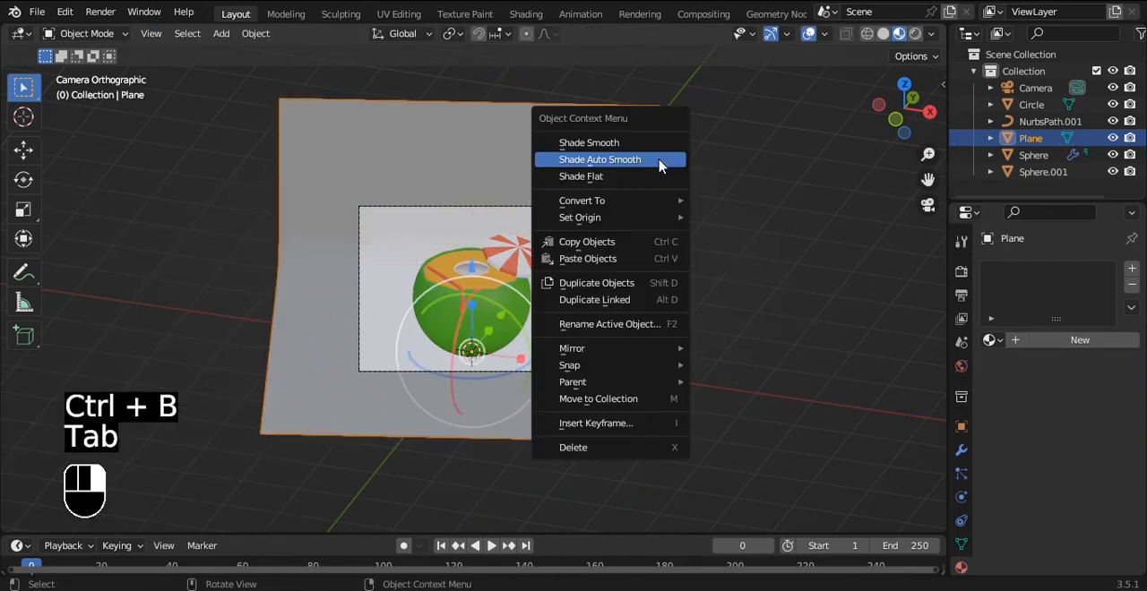
left_click(659, 167)
scroll(669, 184, "up", 1)
middle_click_drag(678, 195, 627, 213, "shift")
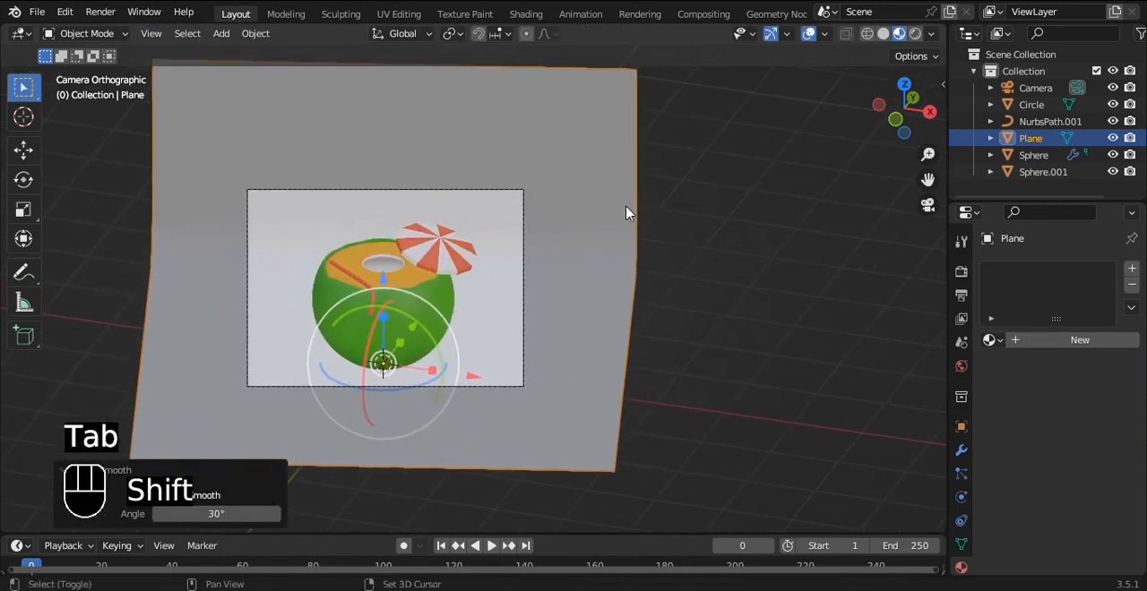
Step: Switch to rendered shading, limit the render region to the camera frame, and save the file
left_click(915, 34)
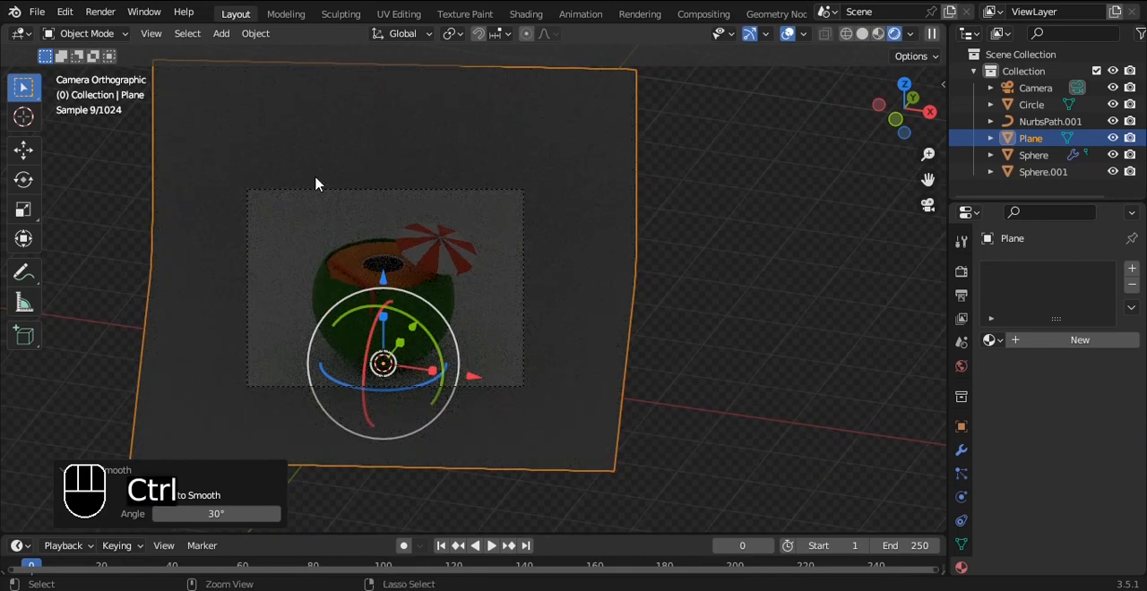
key("ctrl+b")
left_click_drag(230, 174, 596, 483)
left_click(775, 297)
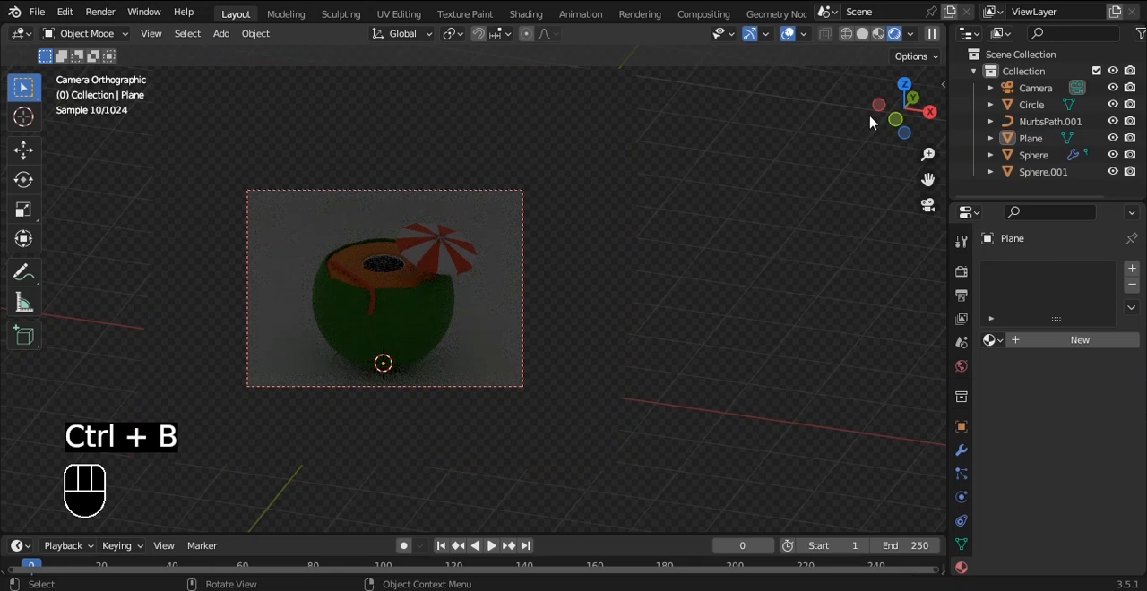
key("ctrl+s")
Step: Split the viewport into a rendered camera view and a solid working view, hide their tool strips, and fit the camera frame
mouse_move(939, 43)
left_mouse_down()
mouse_move(440, 206)
mouse_move(385, 241)
left_mouse_up()
key("t")
key("t")
scroll(190, 283, "up", 3)
middle_click_drag(190, 275, 249, 289, "shift")
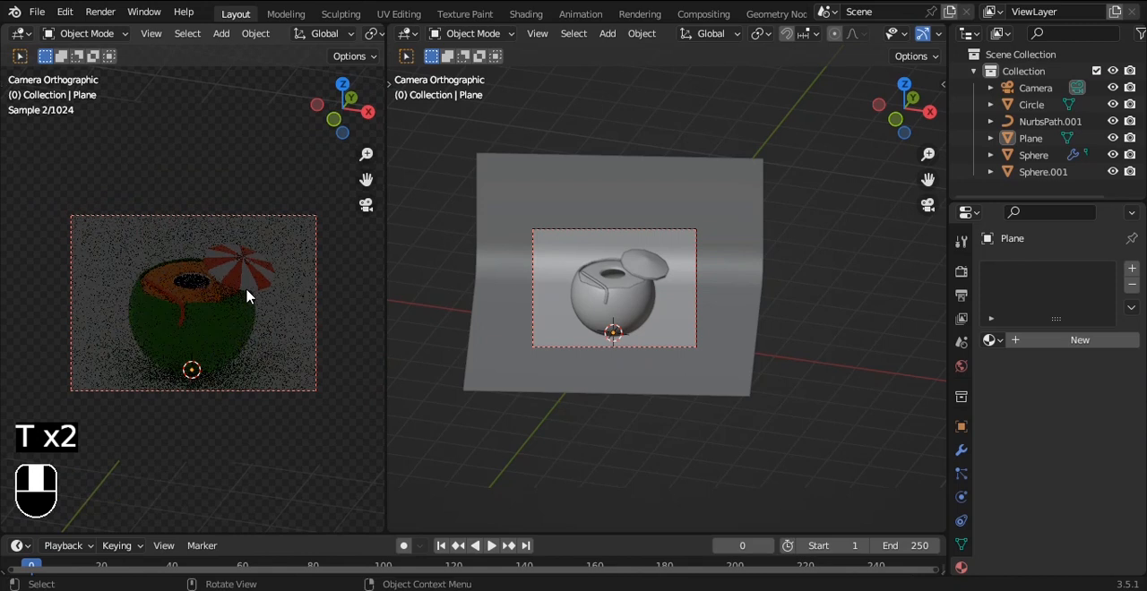
scroll(248, 296, "up", 1)
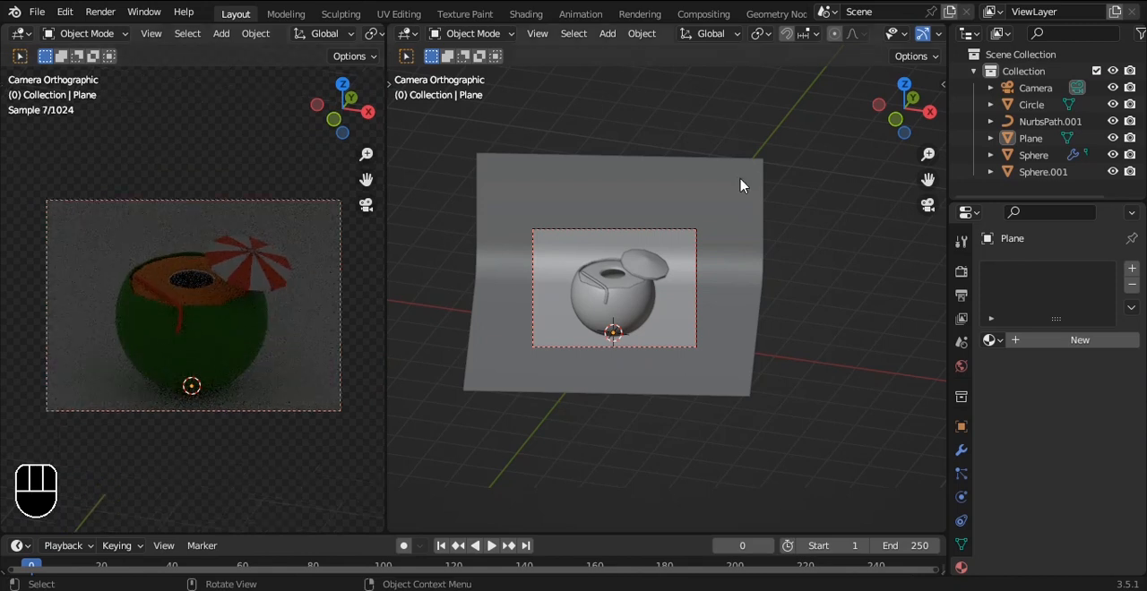
Step: Save the file, add an area light at the scene origin, and scale it up by about 2.5
key("q")
key("ctrl+s")
middle_click_drag(806, 340, 696, 233)
scroll(696, 233, "down", 2)
key("shift+a")
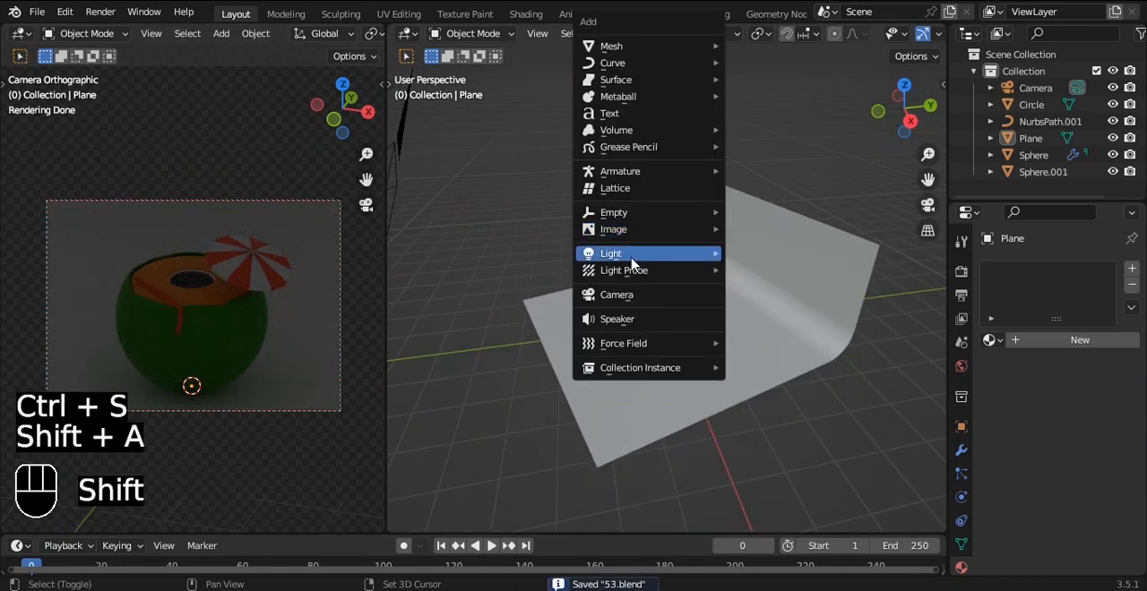
mouse_move(705, 254)
left_click(769, 307)
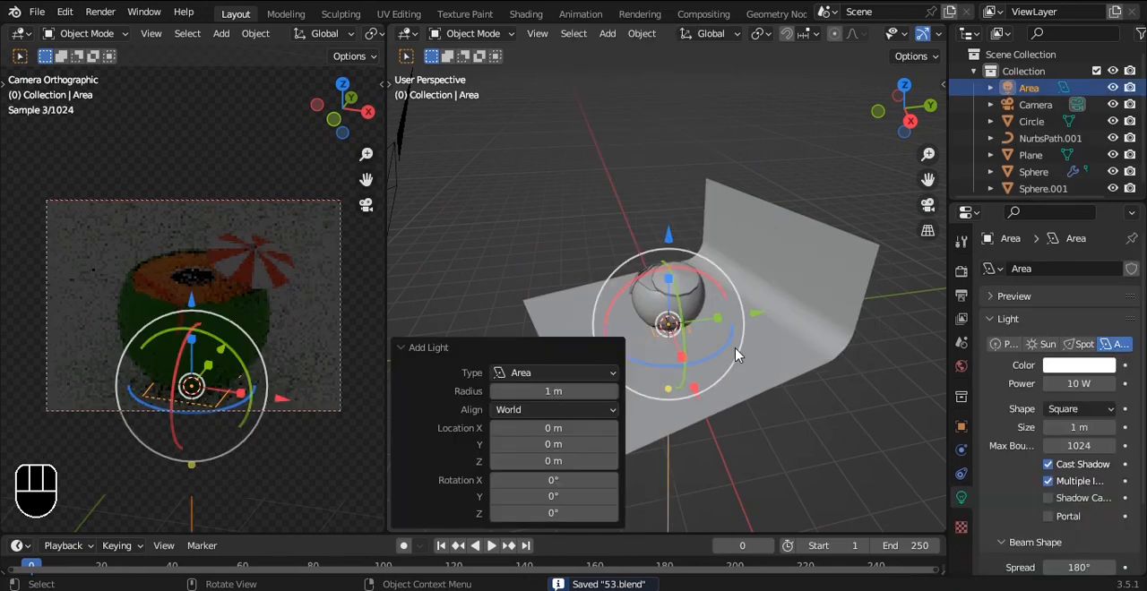
key("s")
left_click(833, 292)
Step: Make the area light a 100 W disk raised about 2.9 m above the origin, and save the file
left_click(1091, 409)
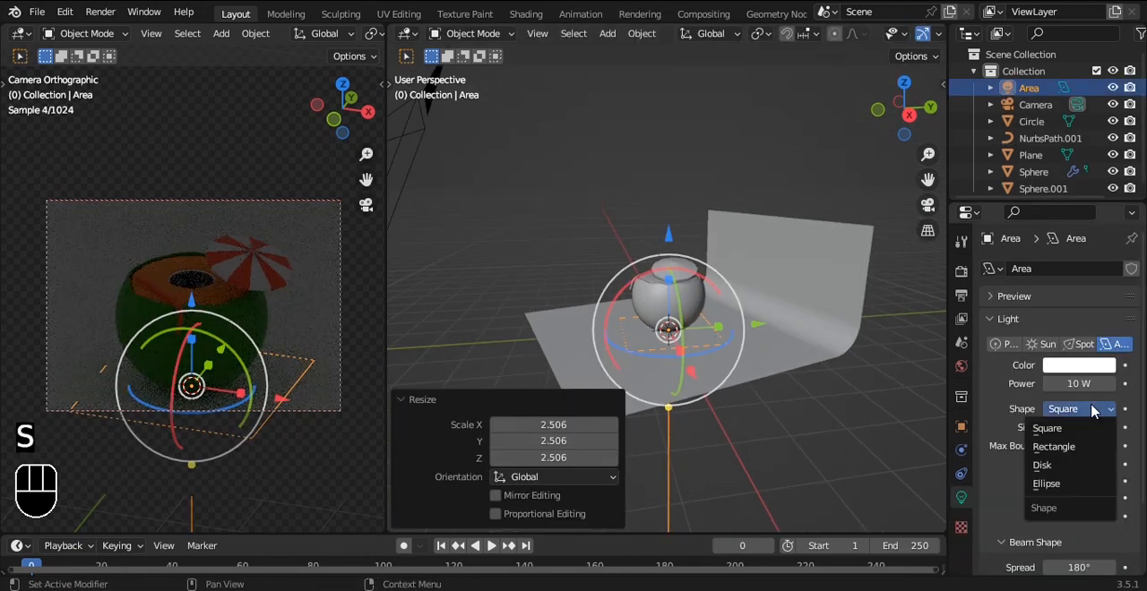
left_click(1057, 466)
left_click_drag(668, 234, 668, 125)
left_click(1057, 383)
type("0")
key("Return")
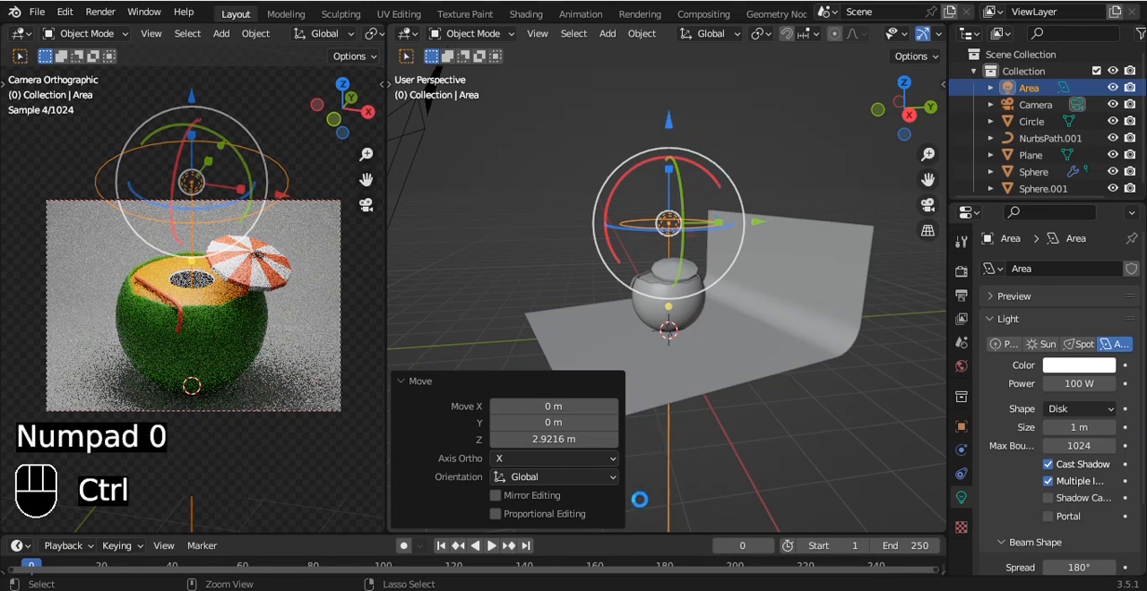
key("ctrl+s")
left_click(673, 124)
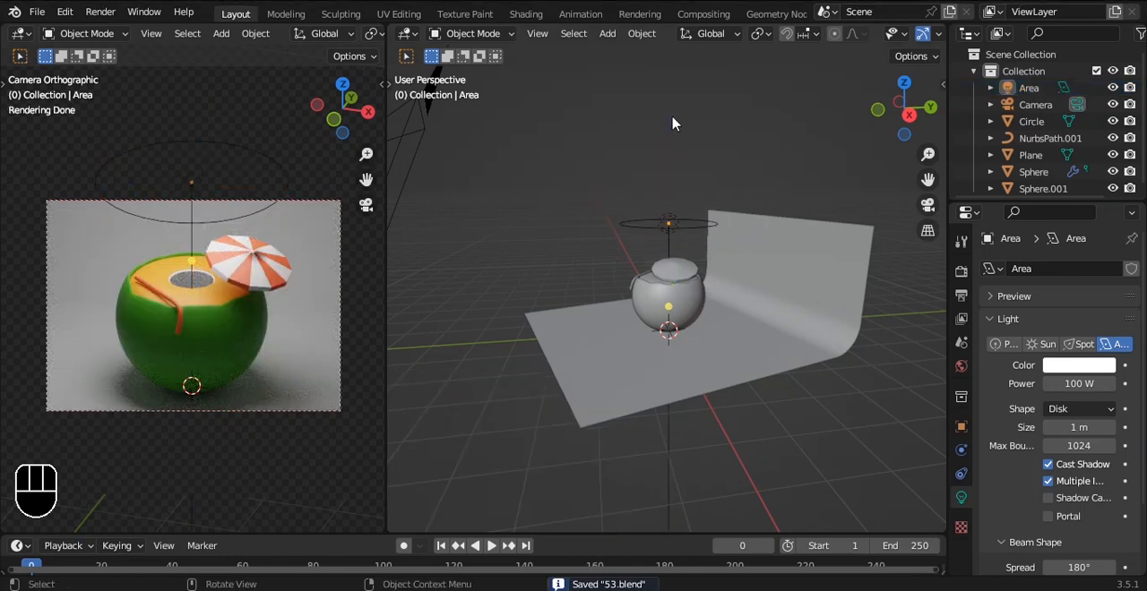
Step: Duplicate the overhead disk light along the X axis to the umbrella side of the drink
left_click(678, 224)
left_click_drag(671, 124, 795, 247)
key("ctrl+z")
key("ctrl+s")
key("shift+d")
key("x")
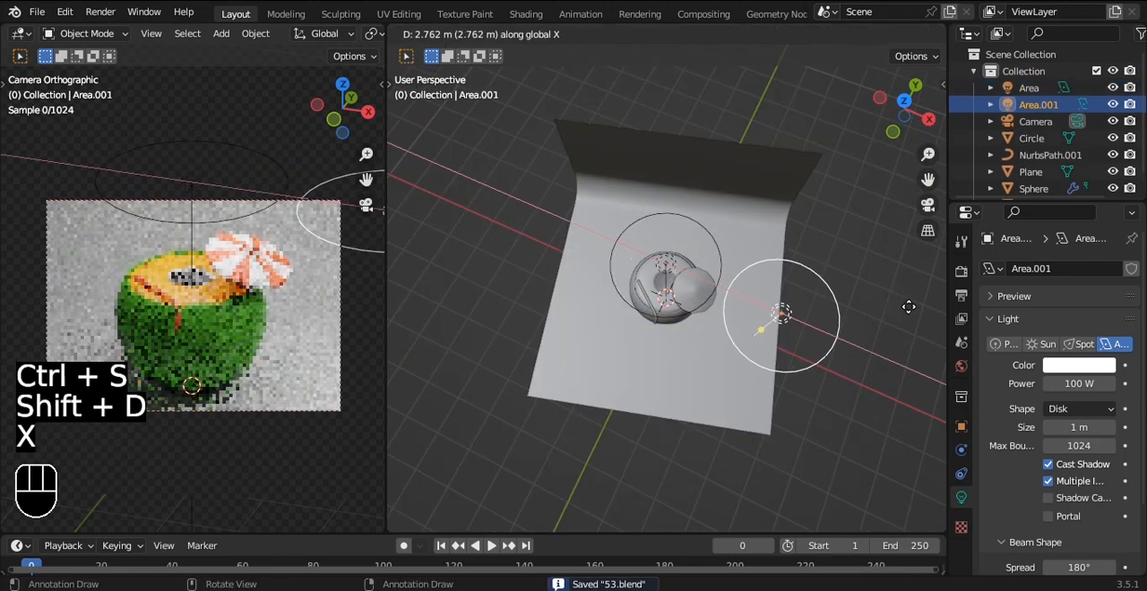
left_click(902, 310)
Step: Move the duplicated light about 1.7 m along negative Y, aim it at the drink, and set its power to 300 W
left_click_drag(802, 231, 773, 306)
key("shift+t")
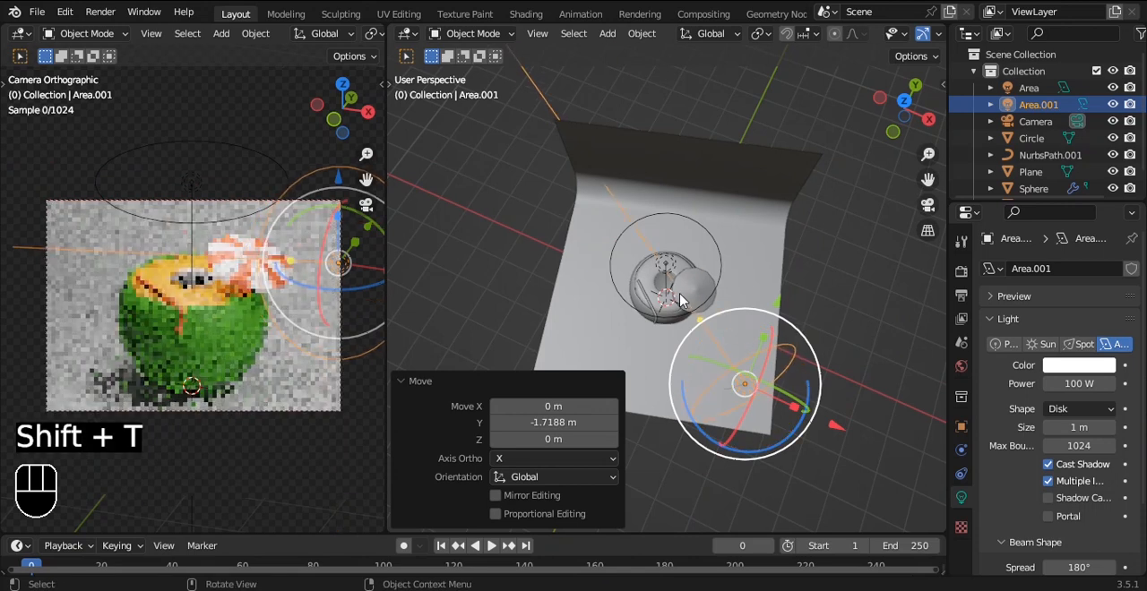
left_click(677, 294)
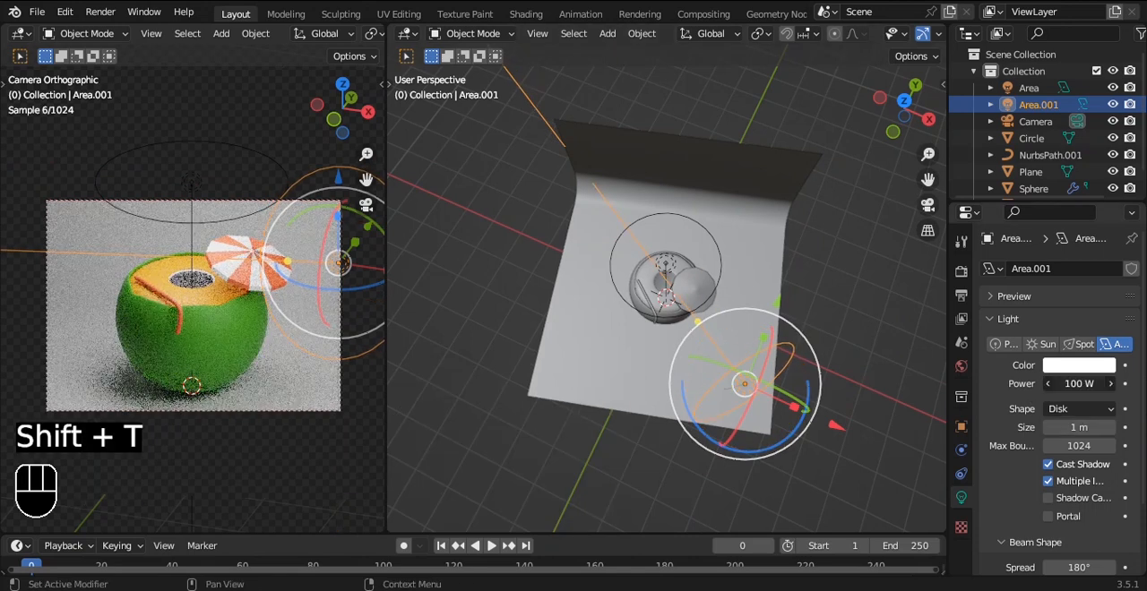
left_click(1078, 383)
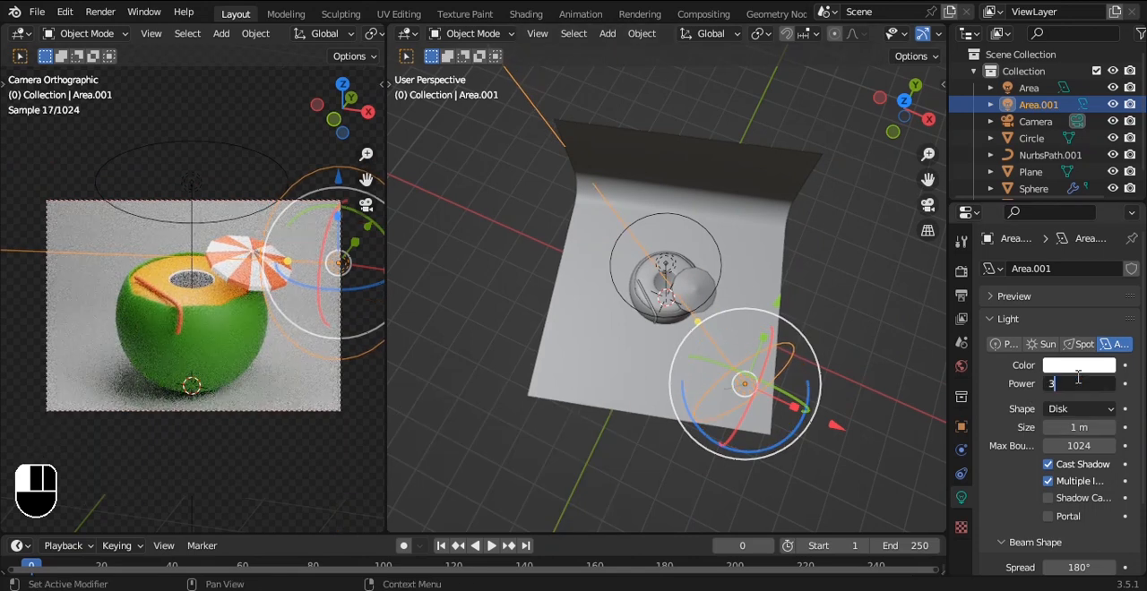
Step: Duplicate the 300 W light about 3.4 m along negative X, then shift the copy forward and about 1.1 m farther outward
key("shift+d")
key("x")
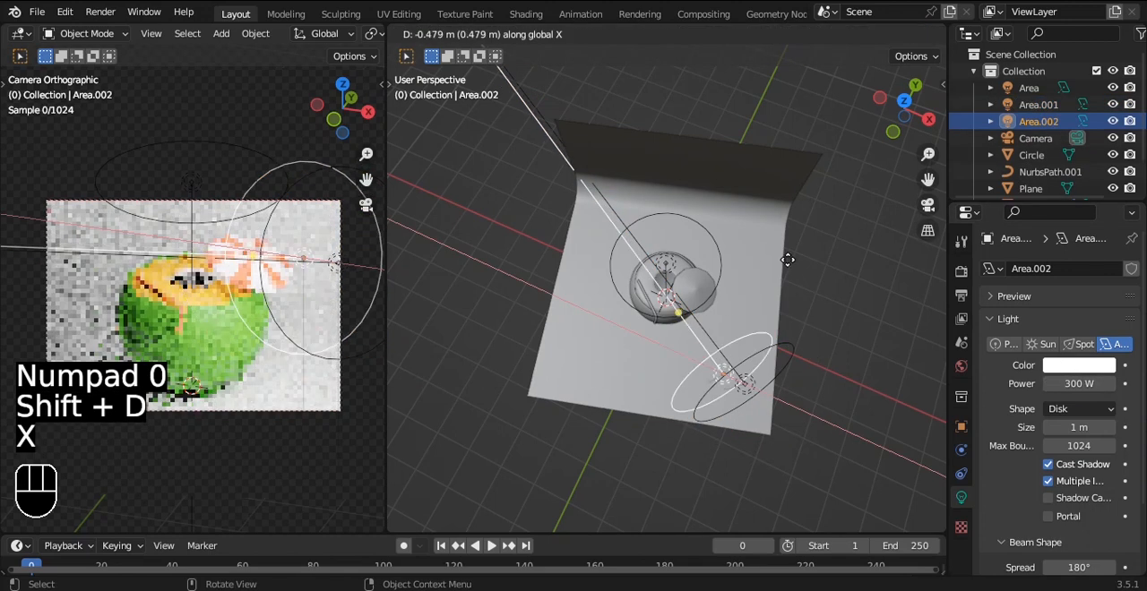
left_click(637, 262)
middle_click_drag(685, 233, 787, 207, "alt+shift")
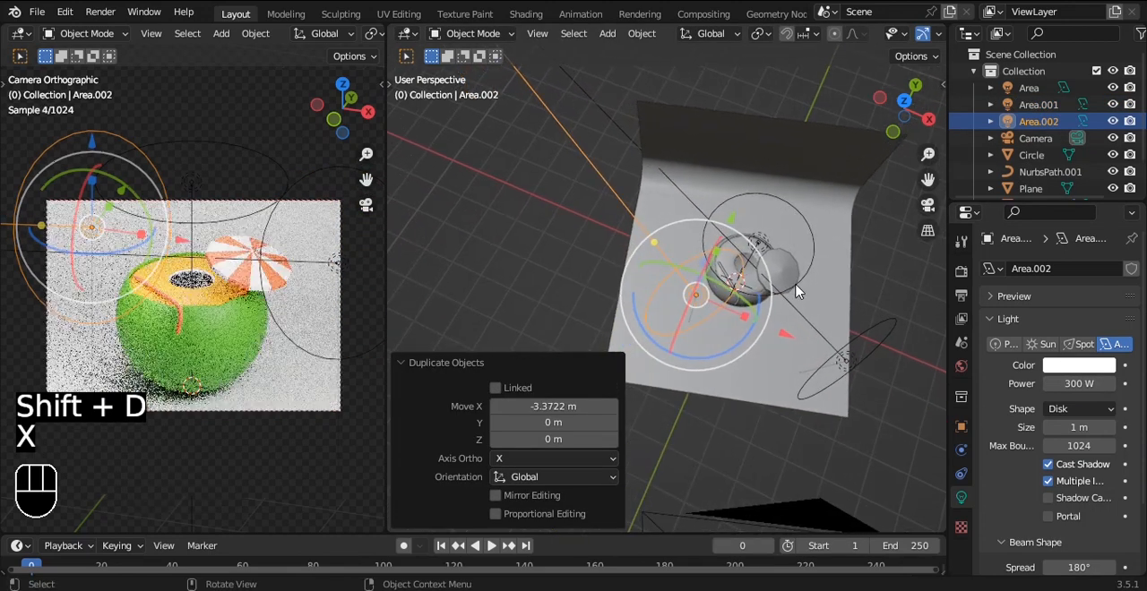
middle_click_drag(792, 287, 778, 312, "alt")
left_click_drag(729, 231, 683, 293)
left_click_drag(751, 412, 702, 386)
Step: Aim the new side light at the drink, set its power to 50 W, and save the file
key("shift+t")
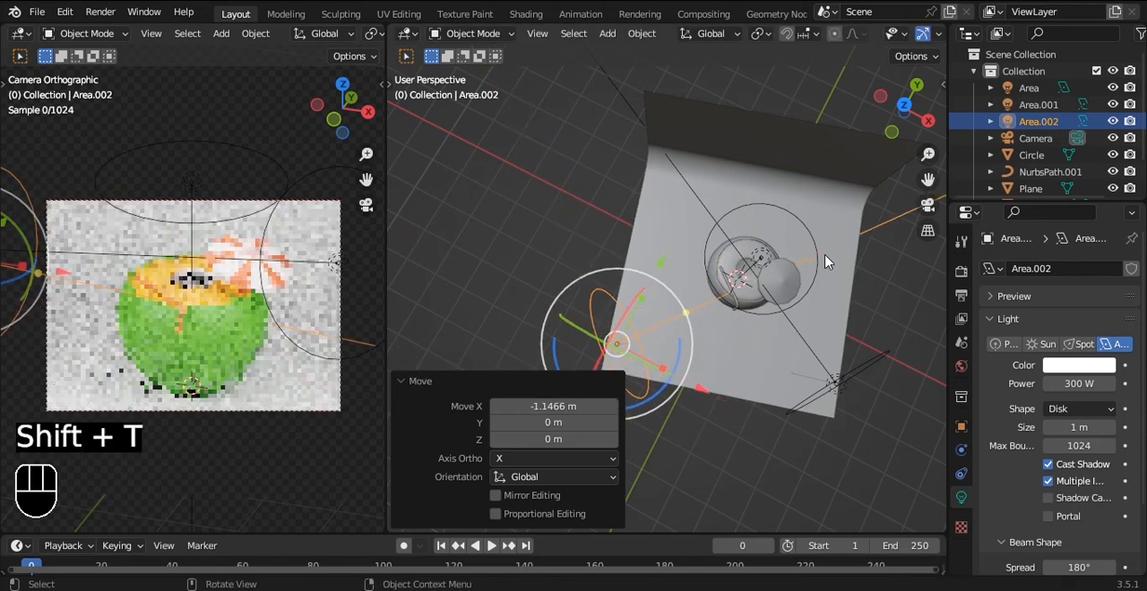
left_click(825, 267)
double_click(1080, 383)
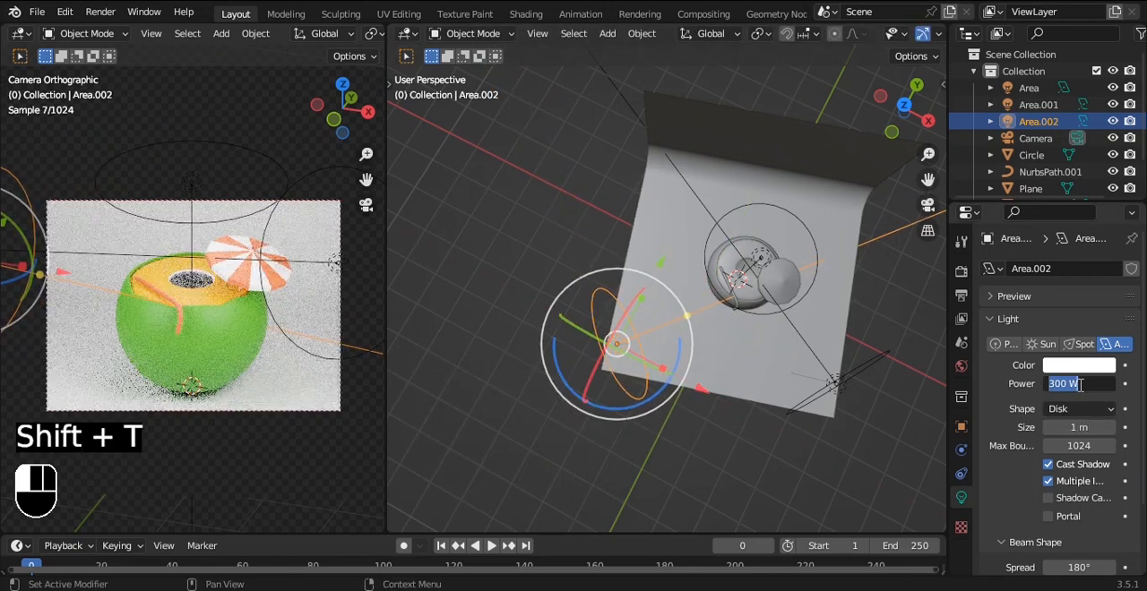
type("50")
key("Return")
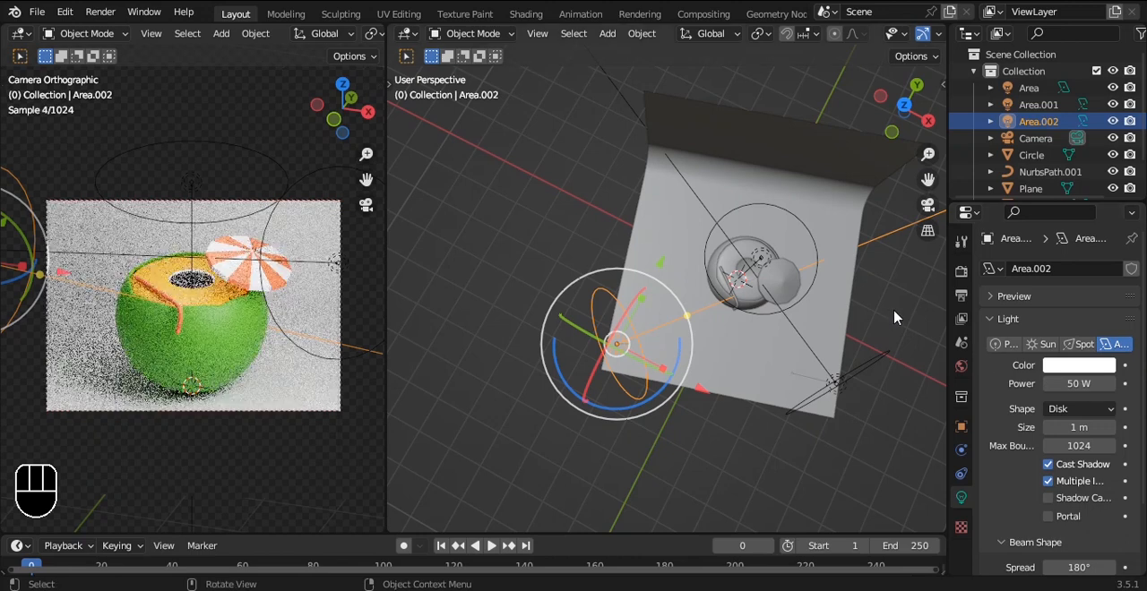
key("ctrl+s")
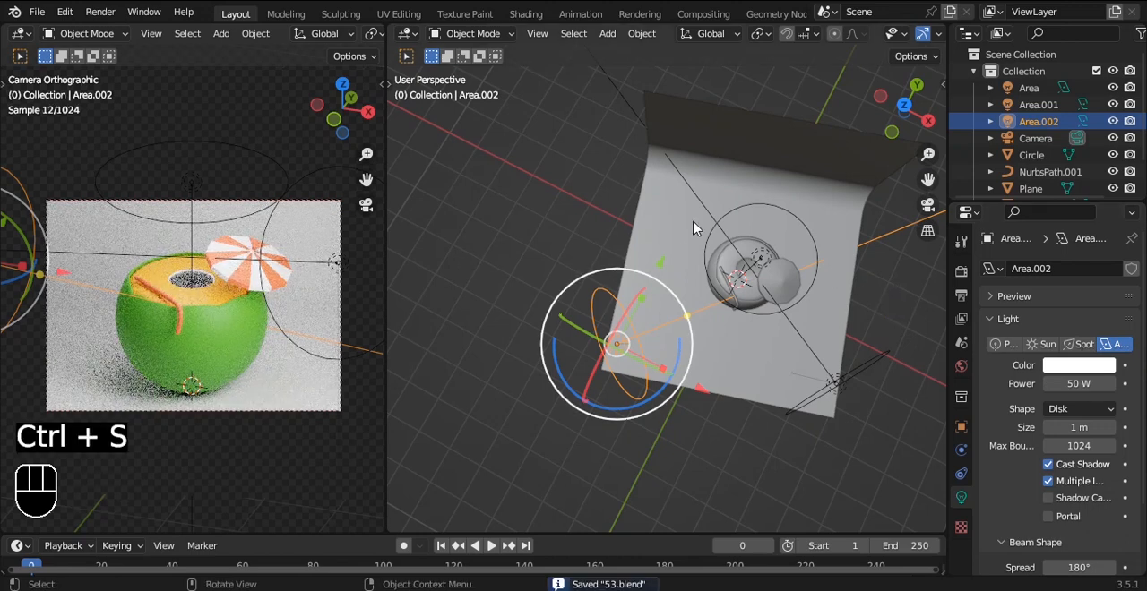
Step: Set the Cycles render device to GPU Compute and enable viewport denoising
left_click(961, 270)
left_click(1077, 307)
left_click(1075, 349)
left_click(1015, 450)
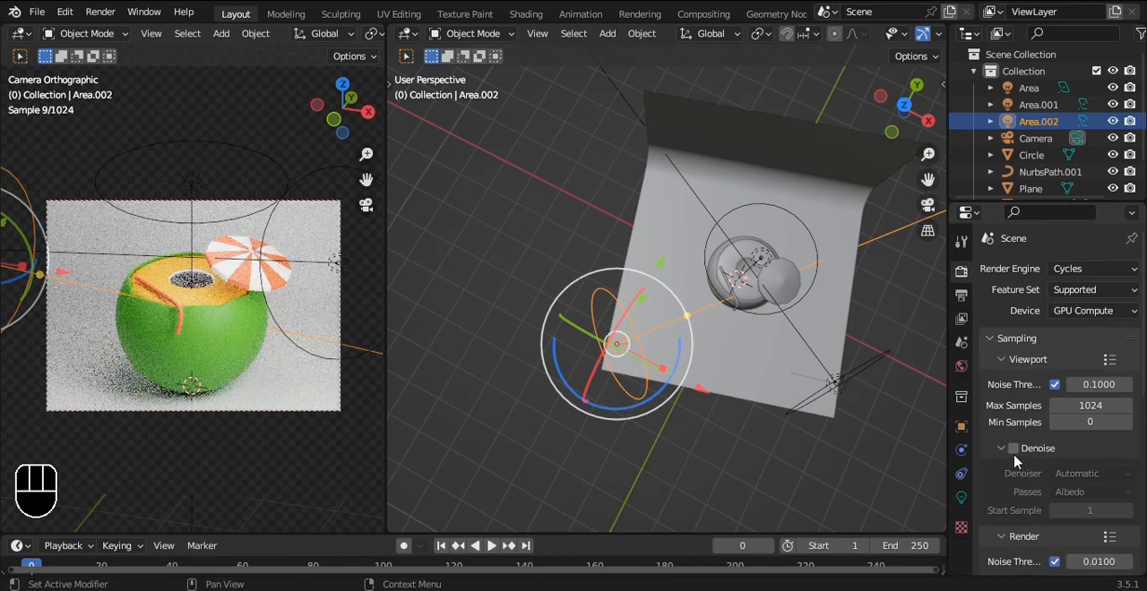
left_click(1012, 447)
scroll(1018, 462, "down", 10)
Step: Set the color management look to Very High Contrast and save the file
left_click(1037, 564)
scroll(1066, 513, "down", 4)
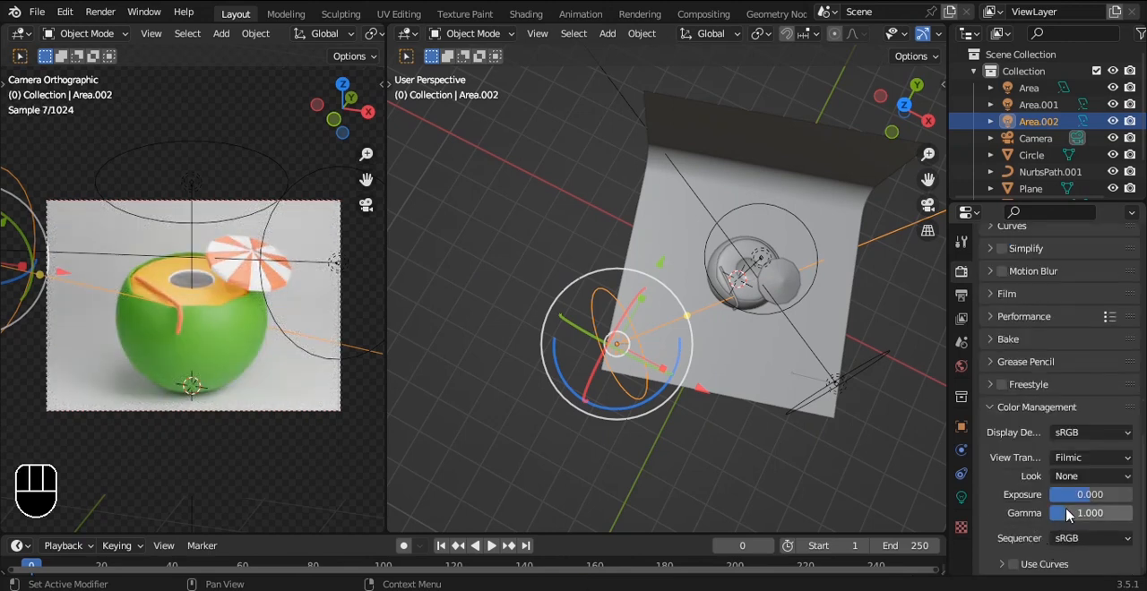
left_click(1075, 476)
left_click(1039, 442)
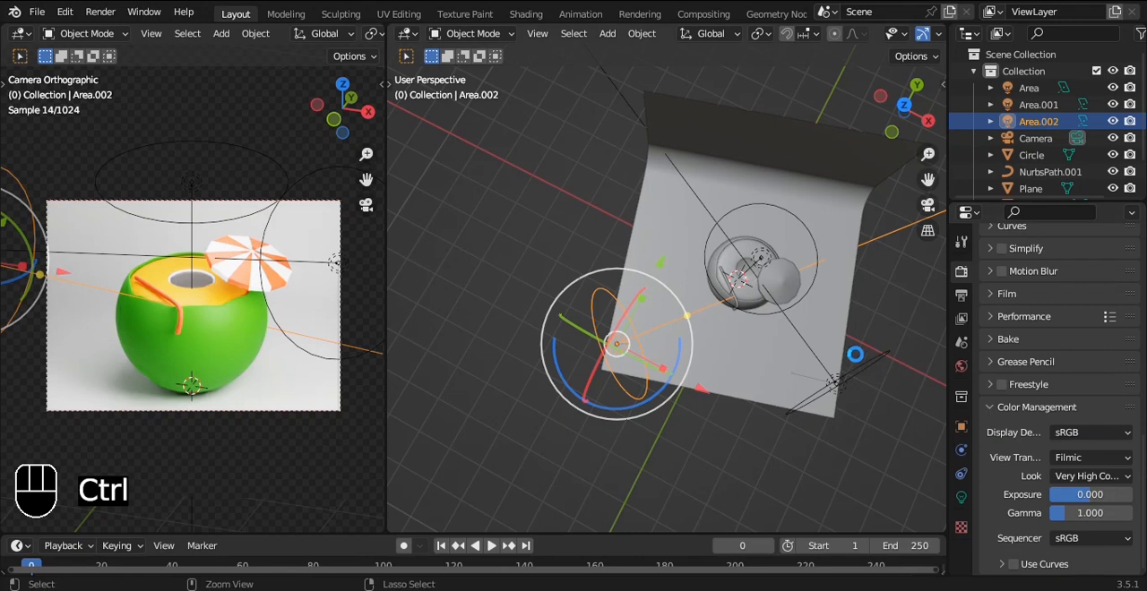
key("ctrl+s")
Step: Give the backdrop a new material with a yellow-orange base color (hue 0.102, saturation 0.840, value 0.800) and save the file
left_click(831, 321)
left_click(961, 567)
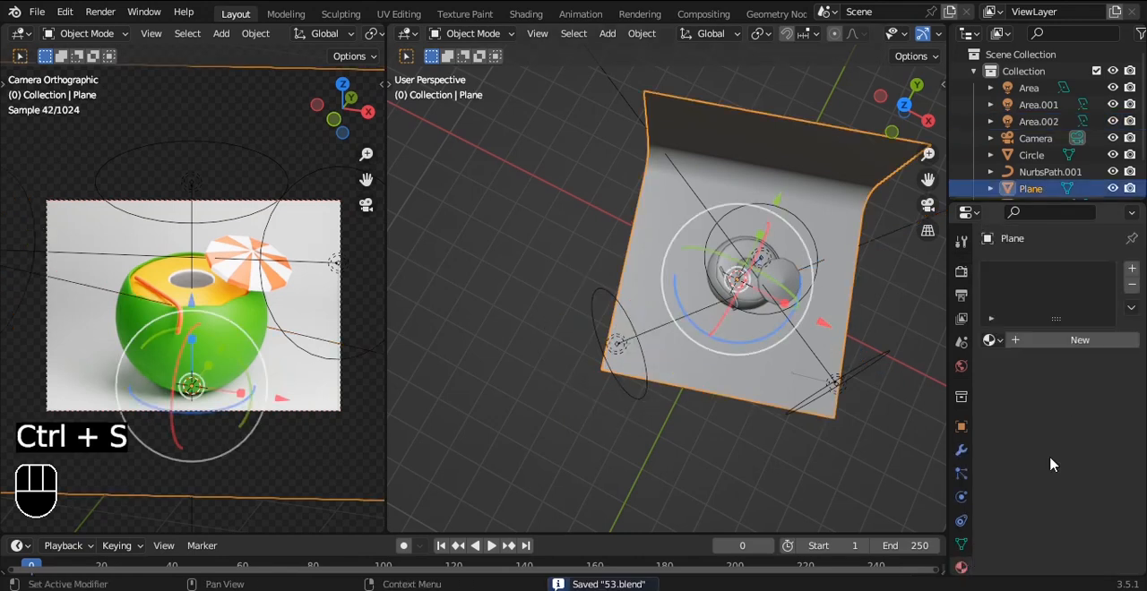
left_click(1075, 344)
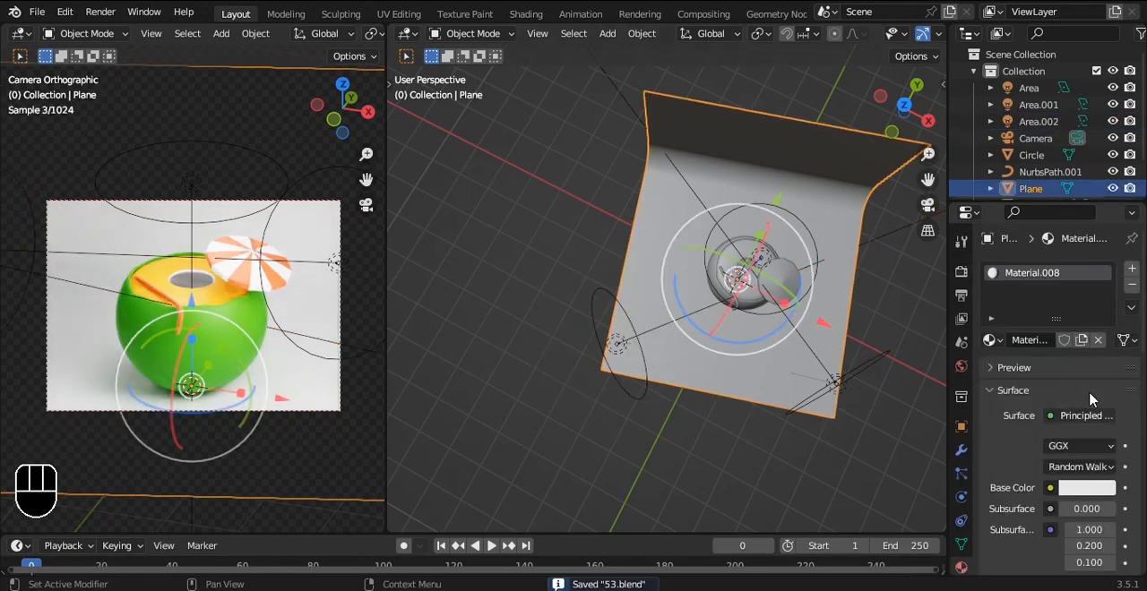
left_click(1086, 486)
left_click_drag(1020, 301, 1005, 333)
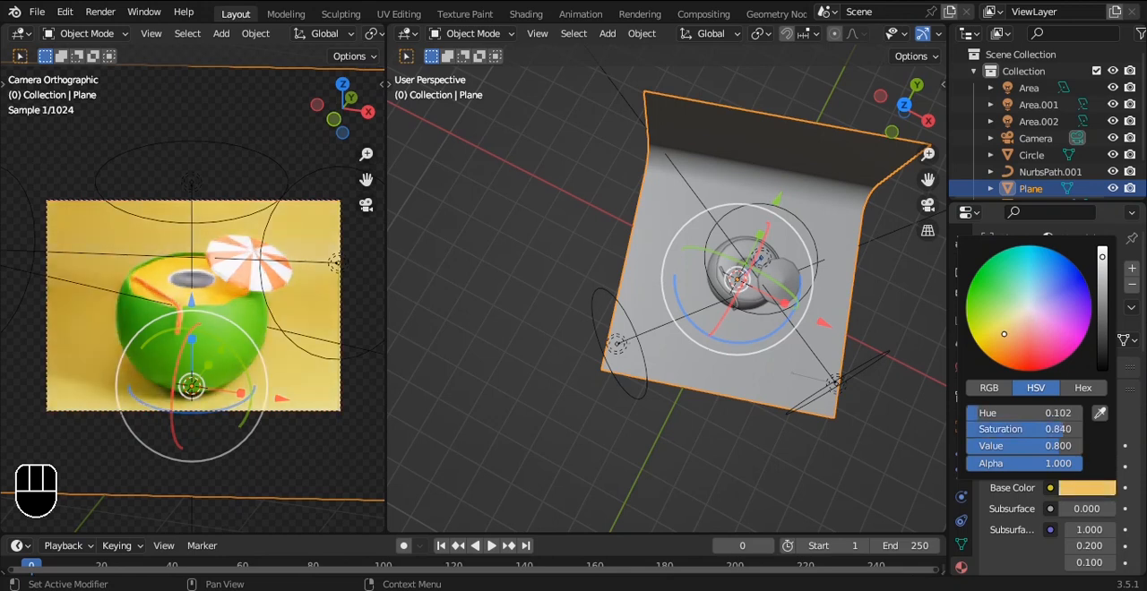
left_click(921, 411)
key("ctrl+s")
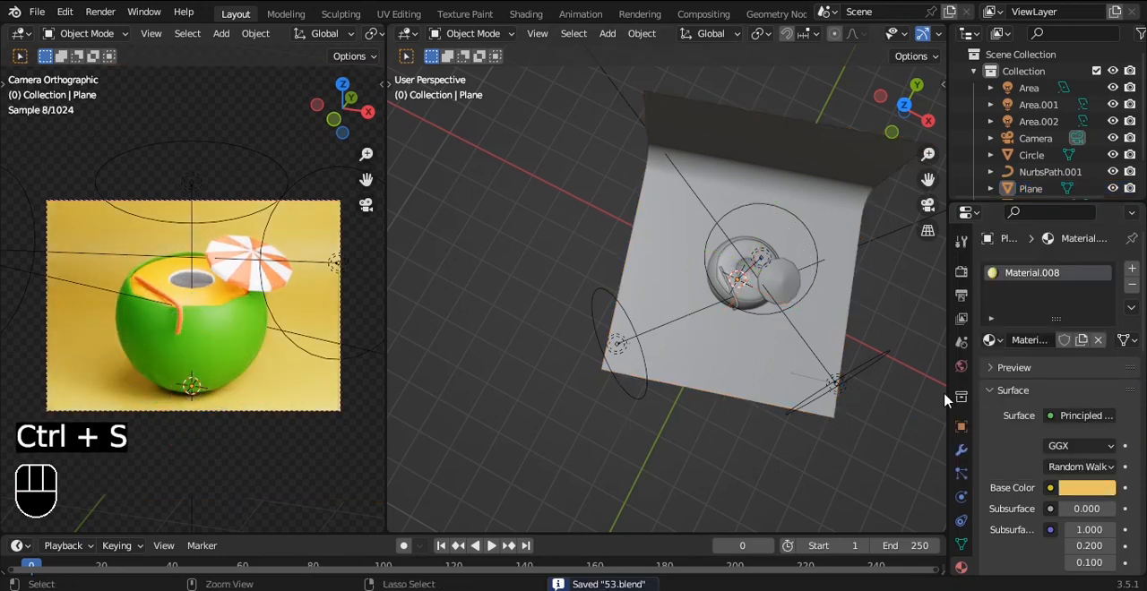
Step: Open the scene's render settings at the performance and color management options
left_click(960, 272)
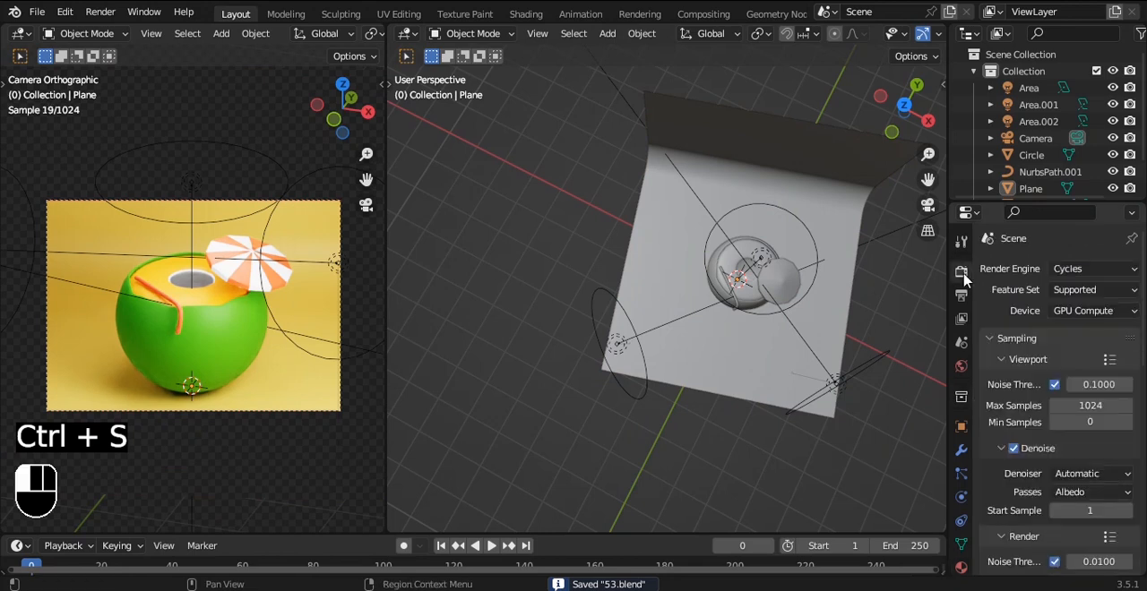
scroll(1027, 441, "down", 15)
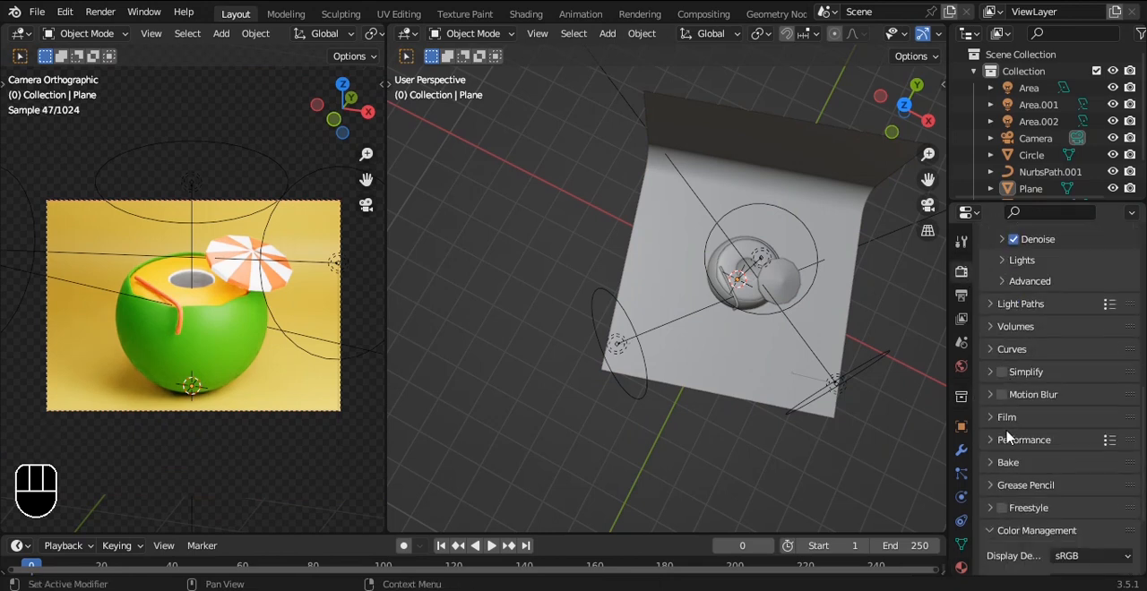